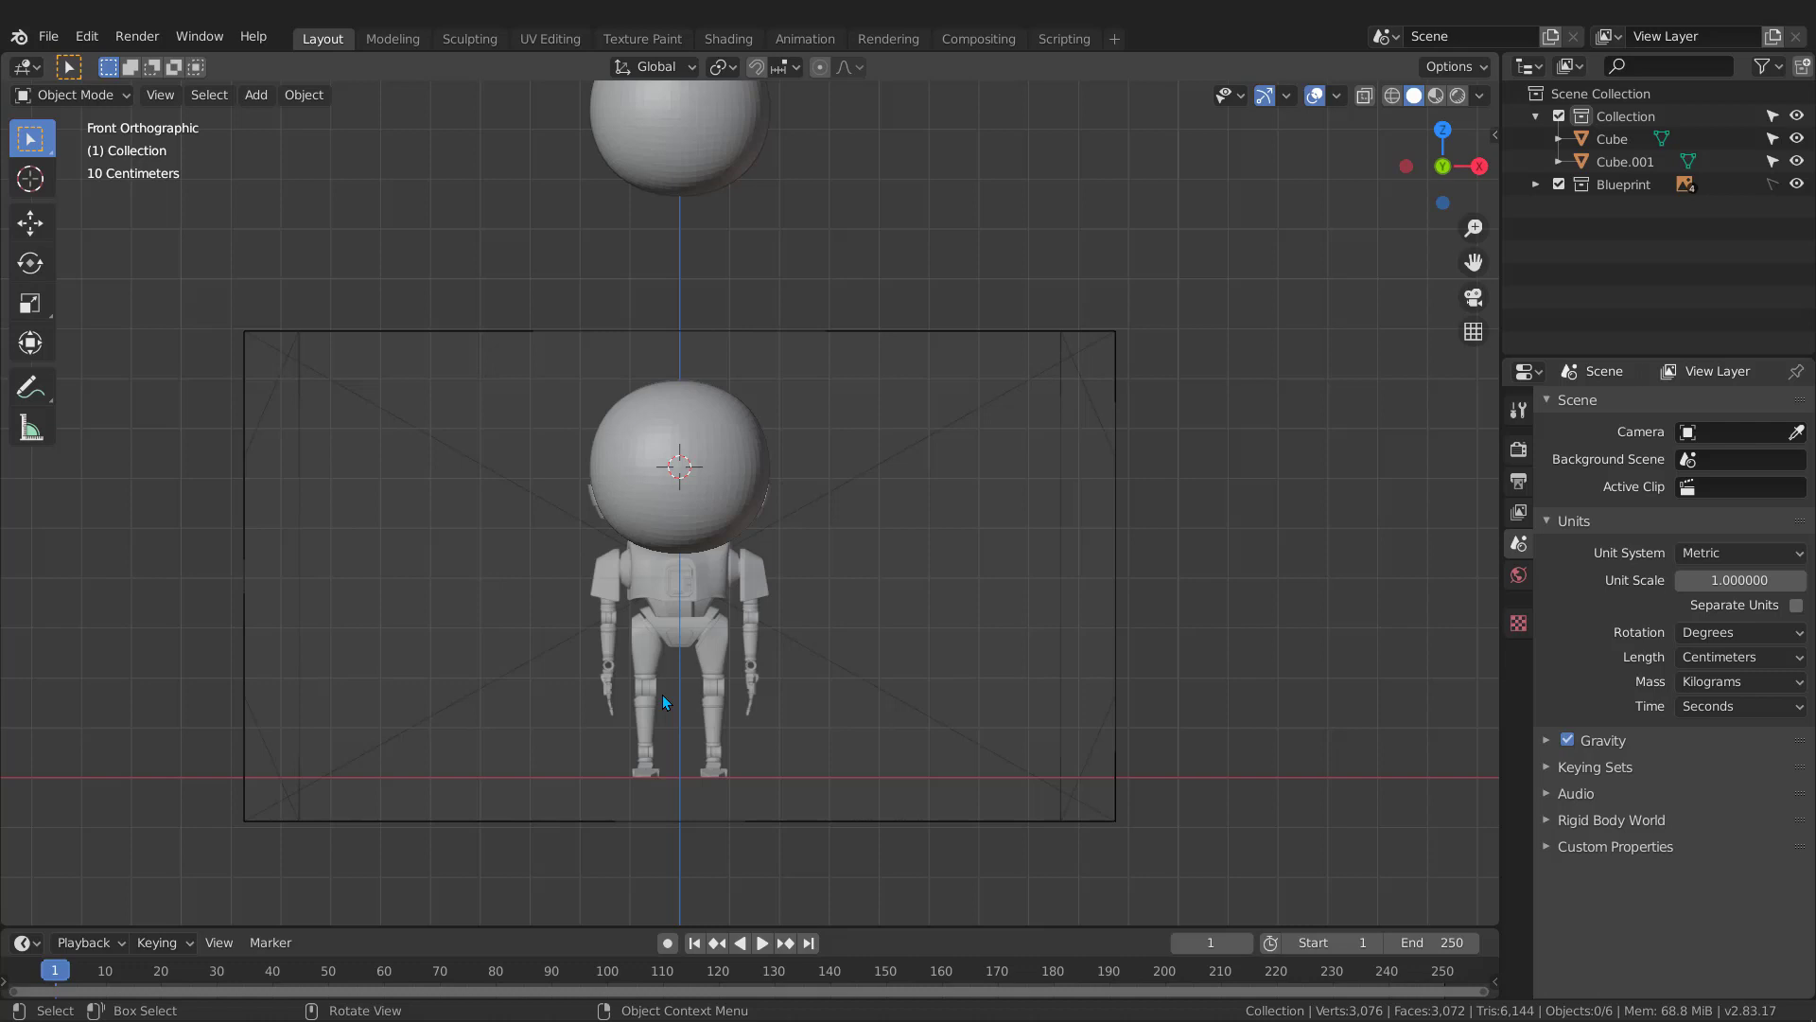
Search the add-ons in the preferences for "car" to check the Carver add-on, and close the preferences
{"action": "left_click", "coordinate": [86, 36]}
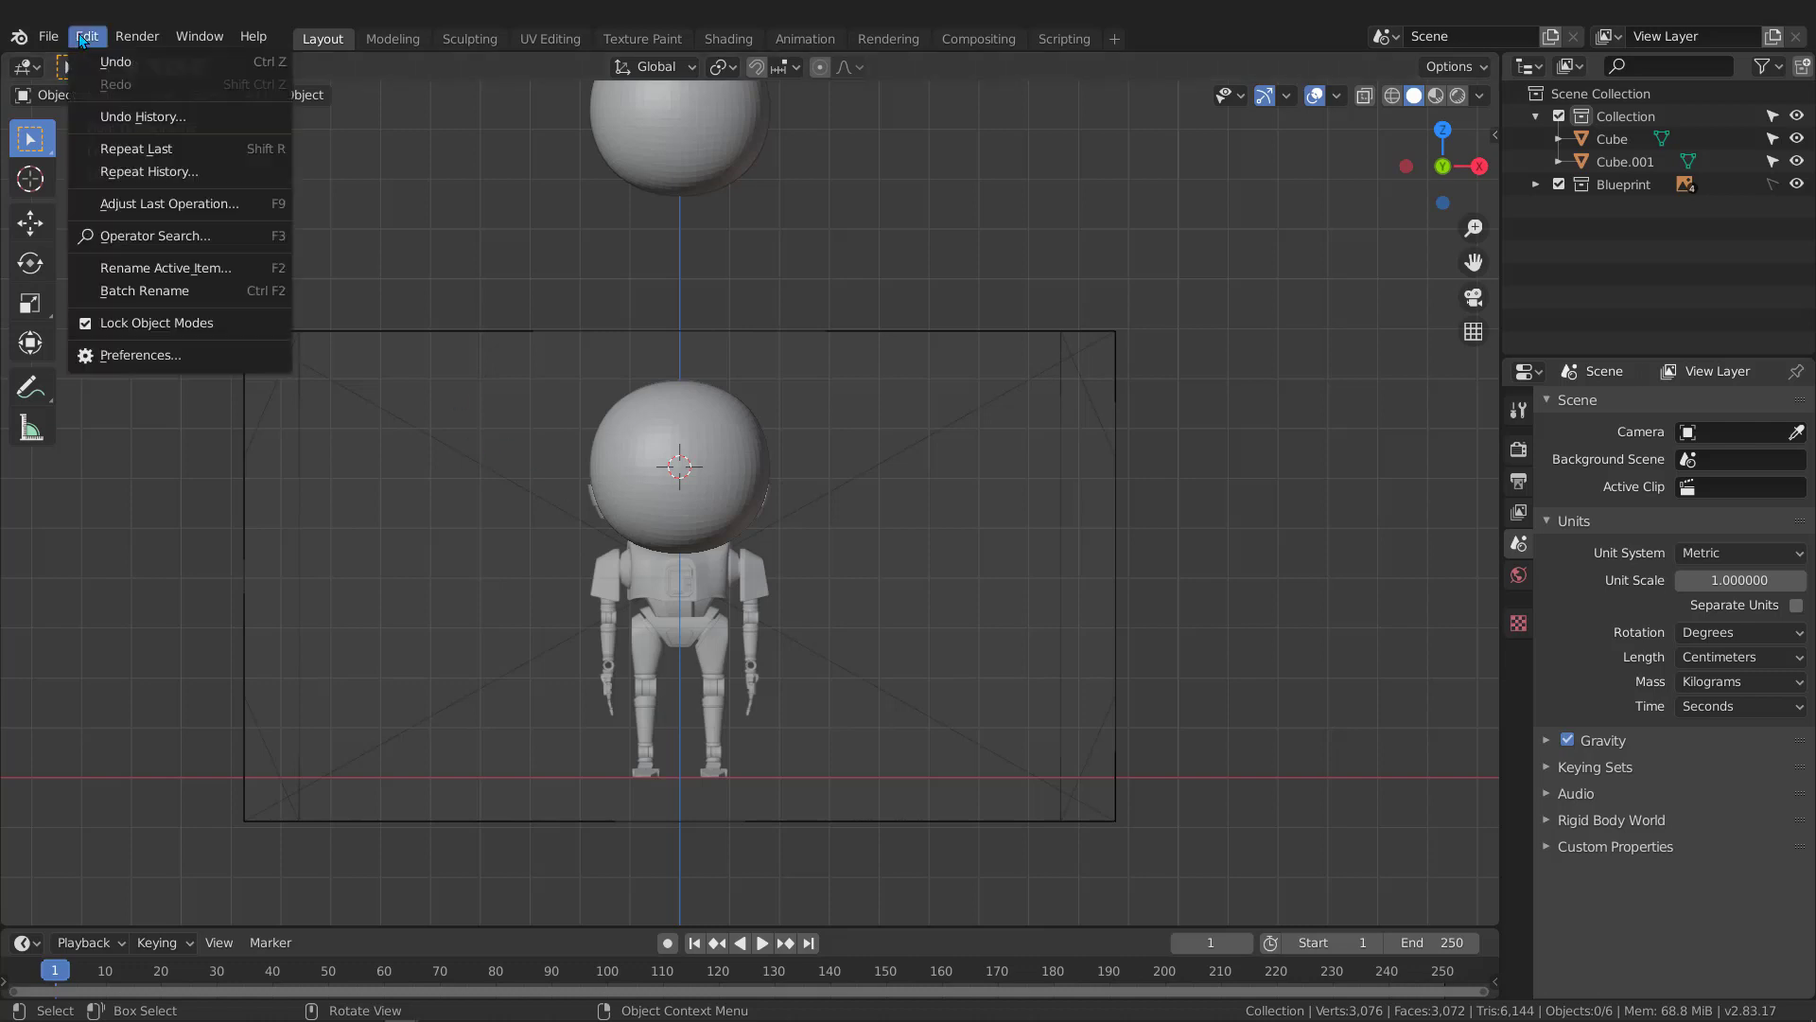
{"action": "key", "text": "F4"}
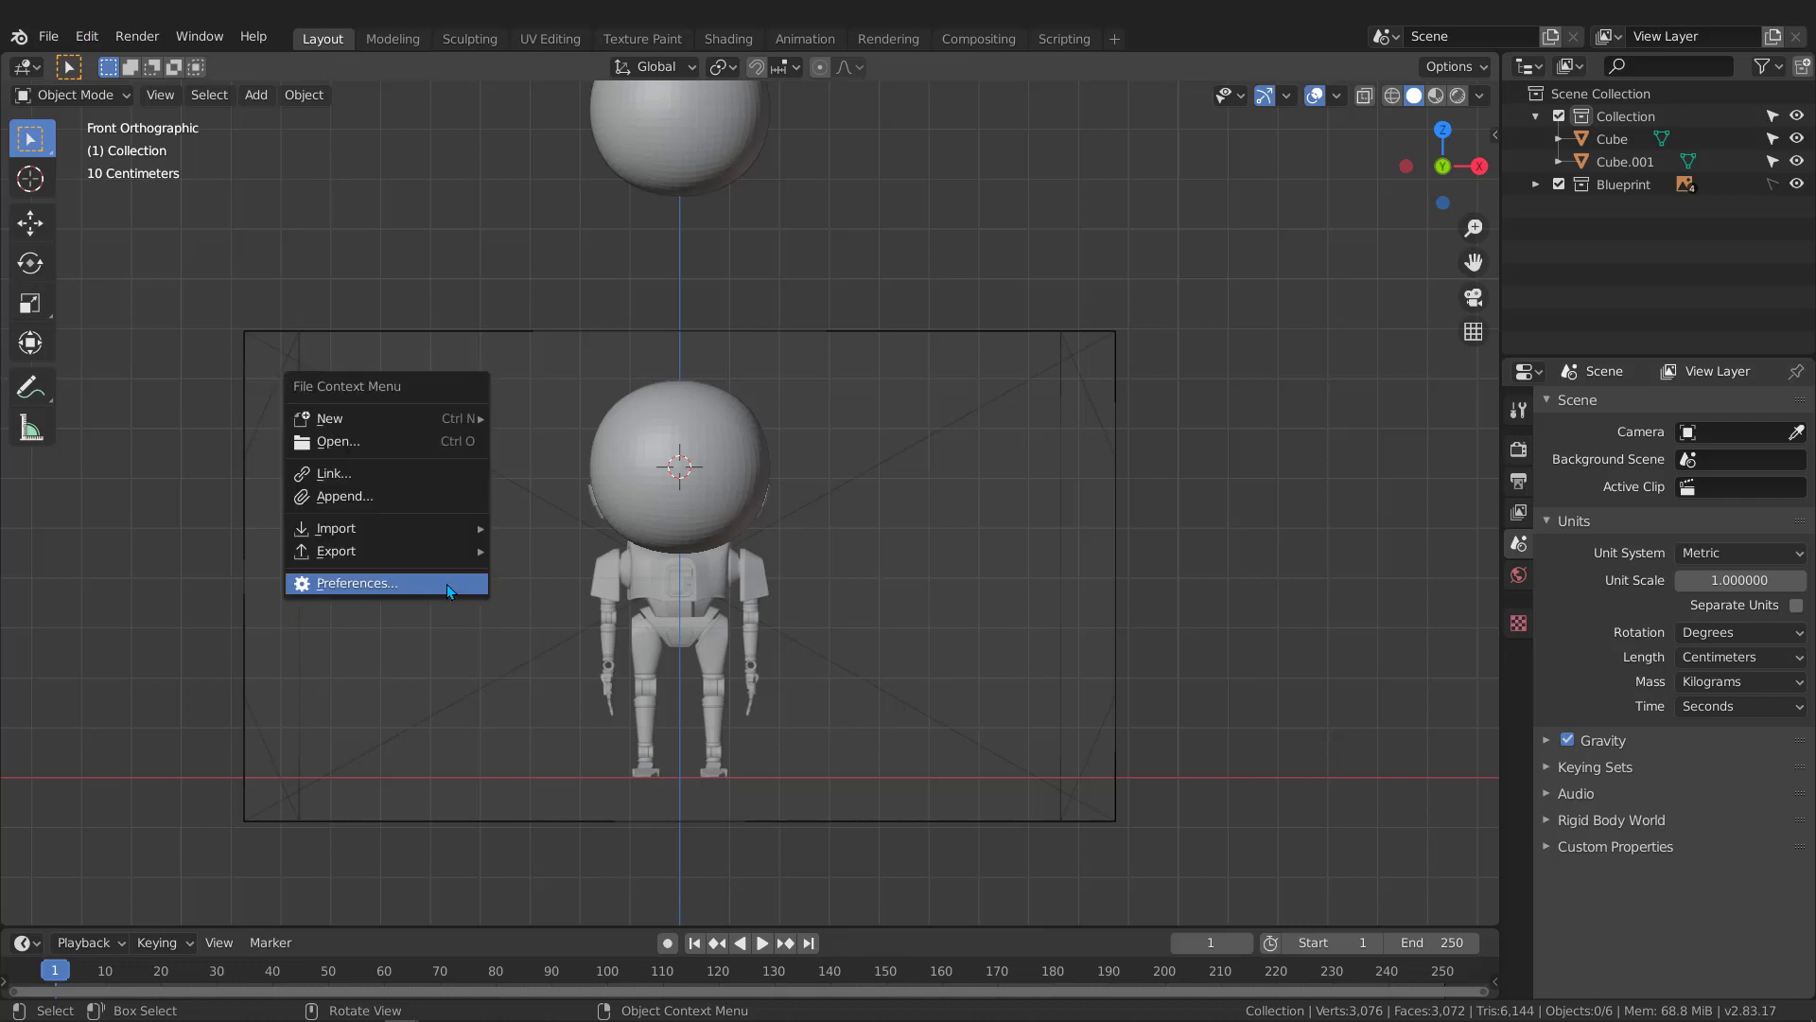
{"action": "left_click", "coordinate": [360, 583]}
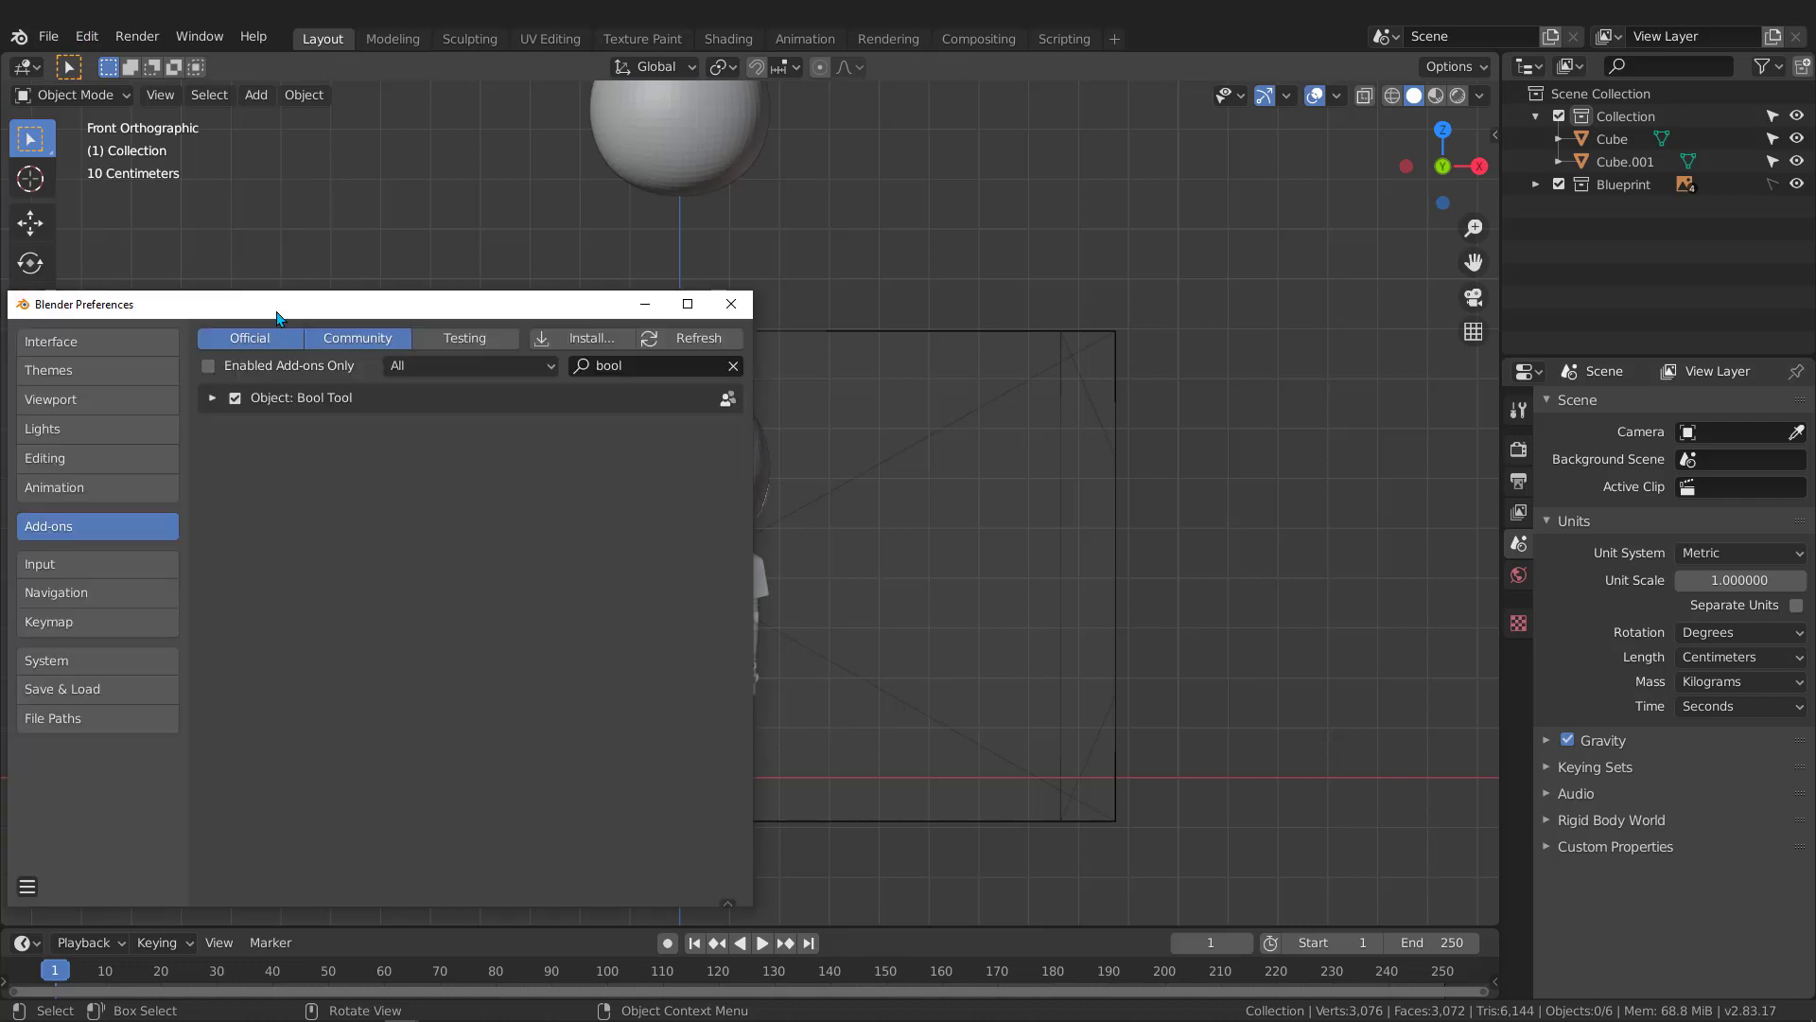
{"action": "left_click_drag", "start_coordinate": [277, 317], "coordinate": [400, 289]}
{"action": "left_click", "coordinate": [854, 339]}
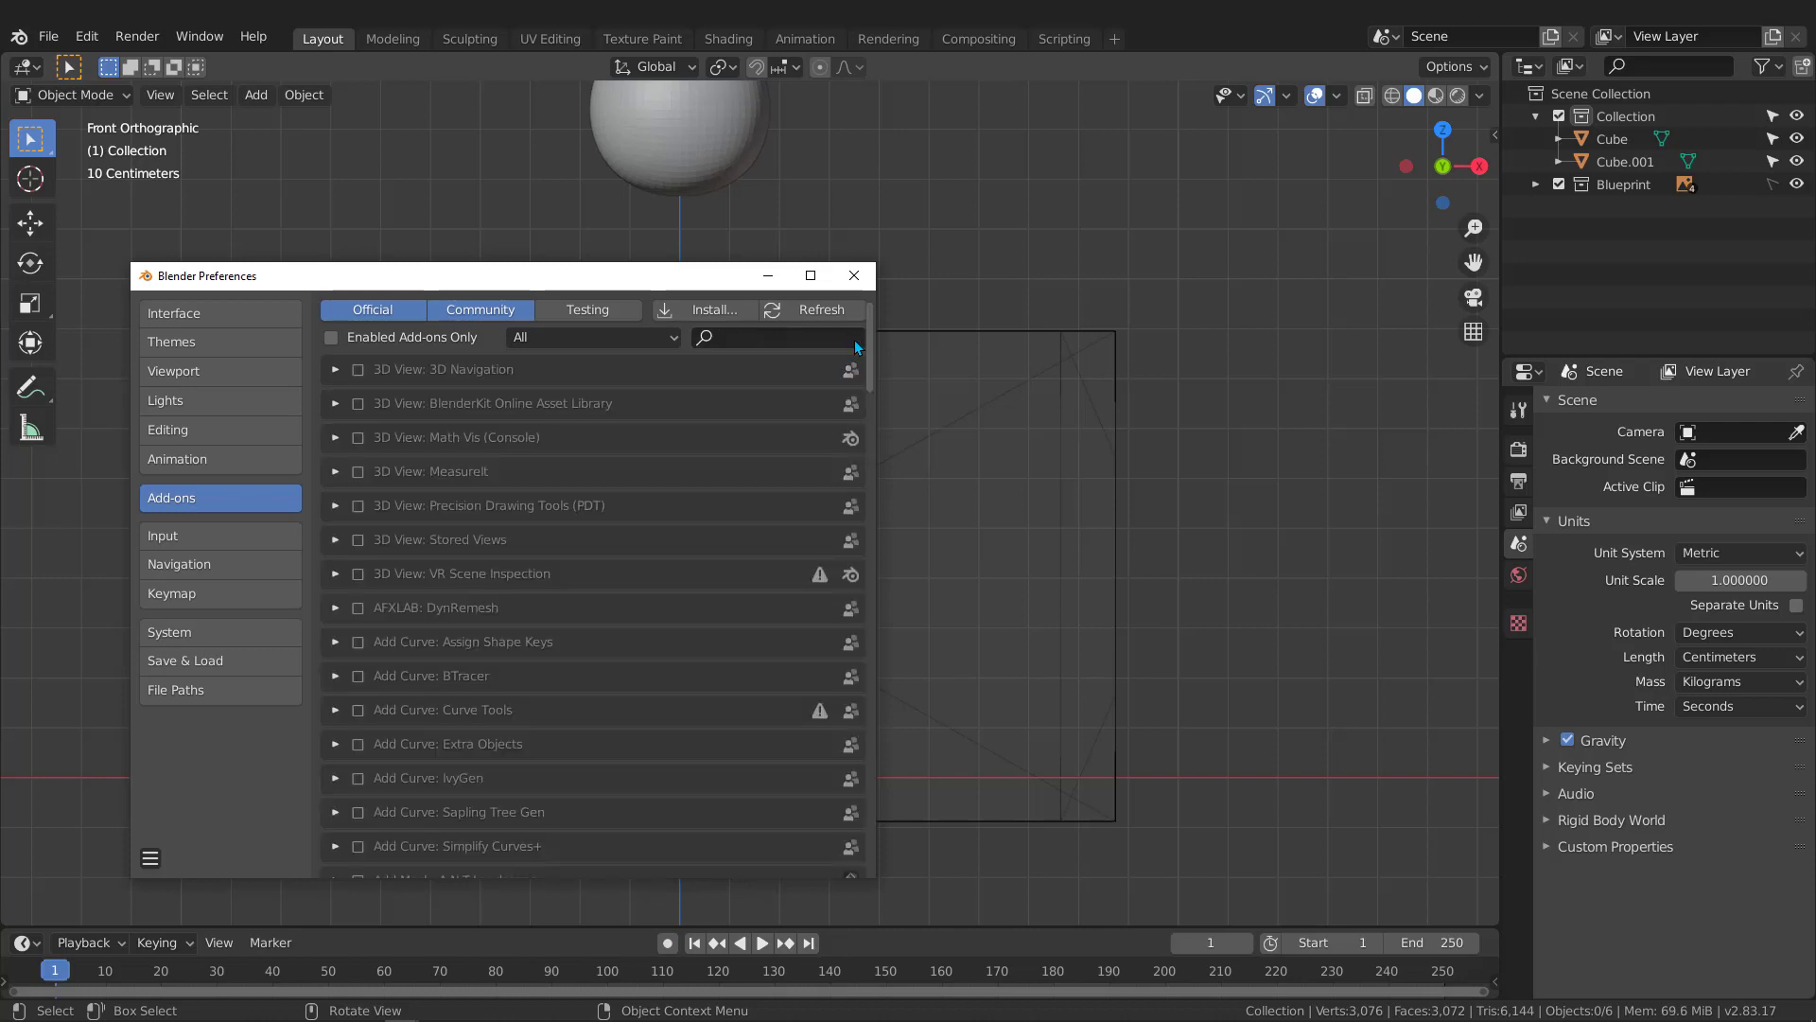
{"action": "left_click", "coordinate": [768, 337]}
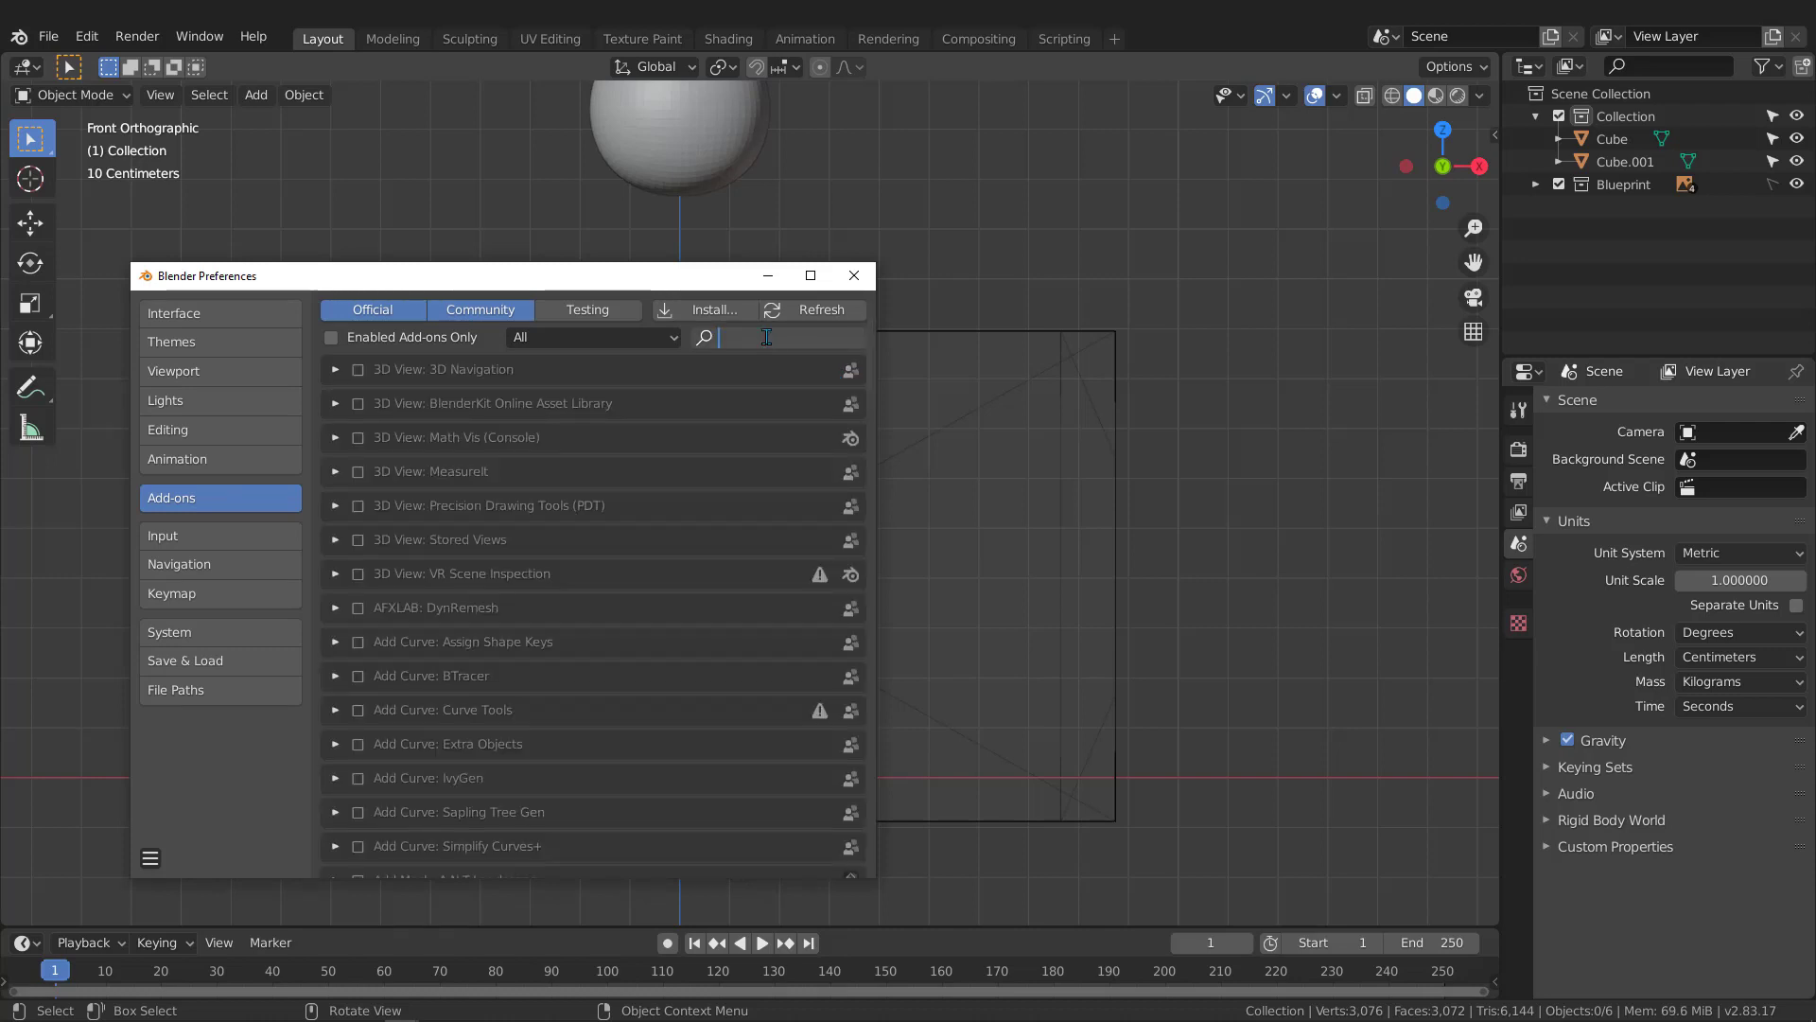
{"action": "type", "text": "car"}
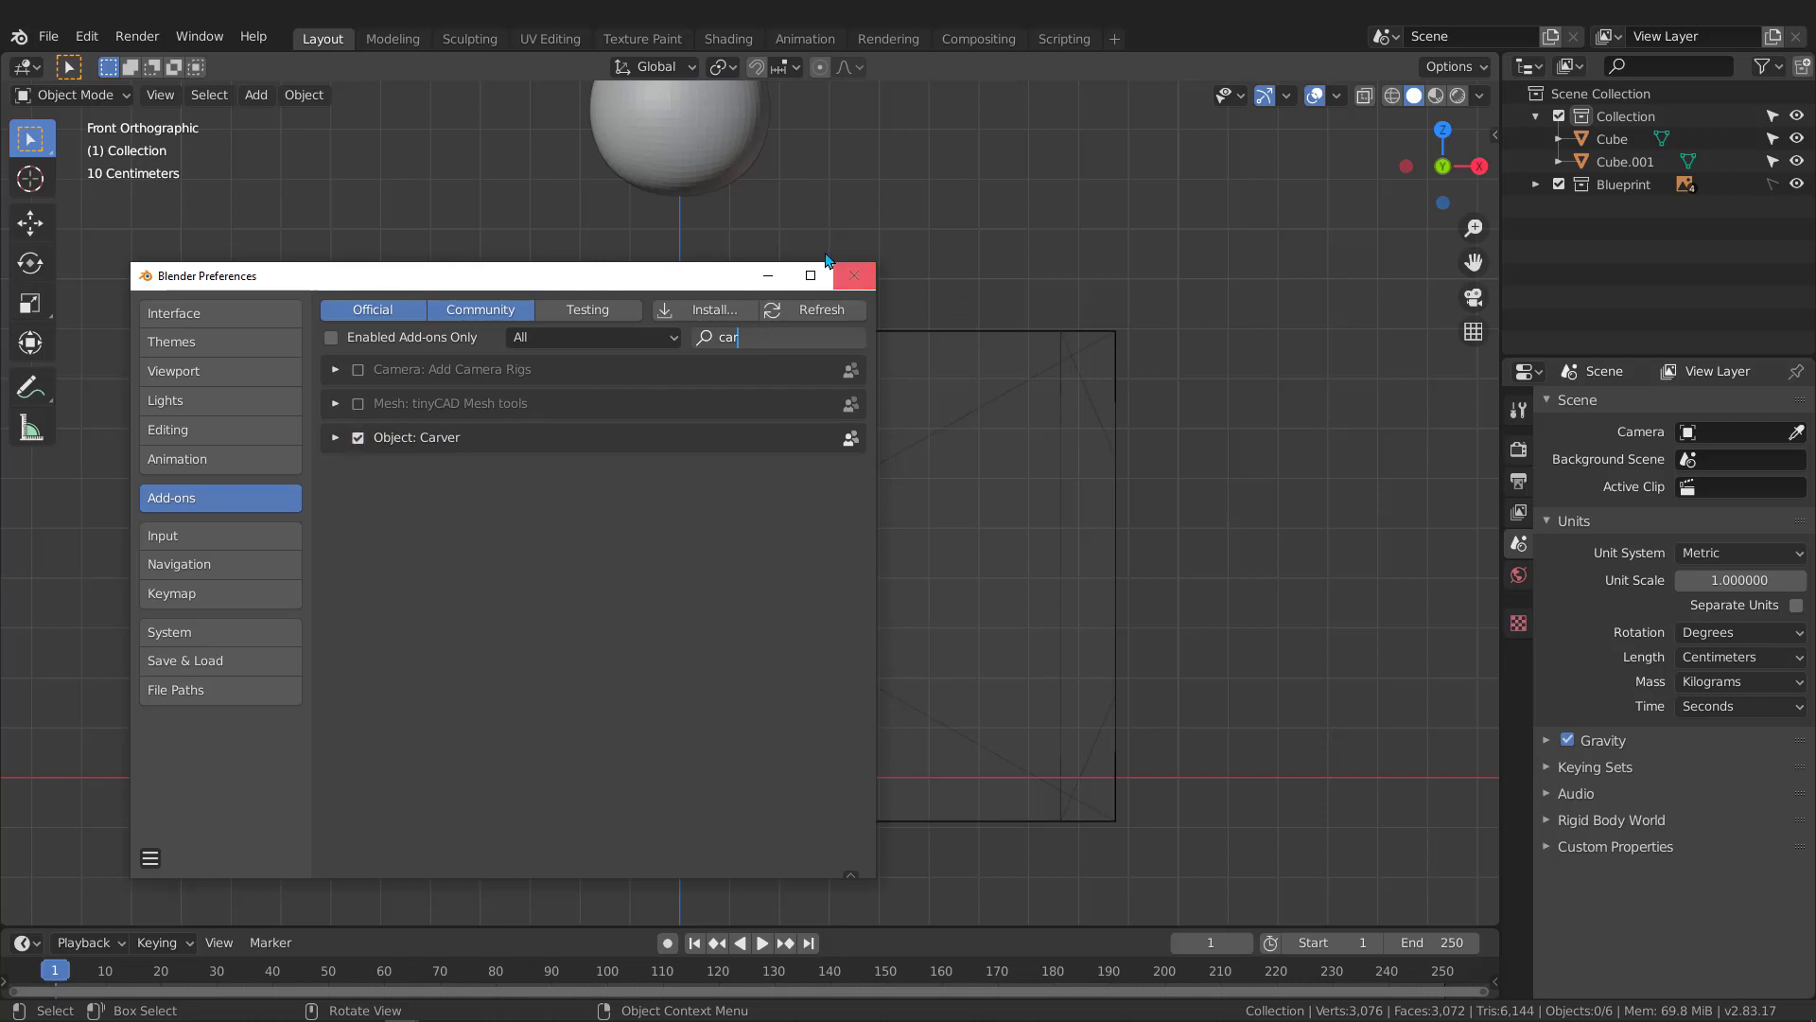
{"action": "left_click", "coordinate": [859, 277]}
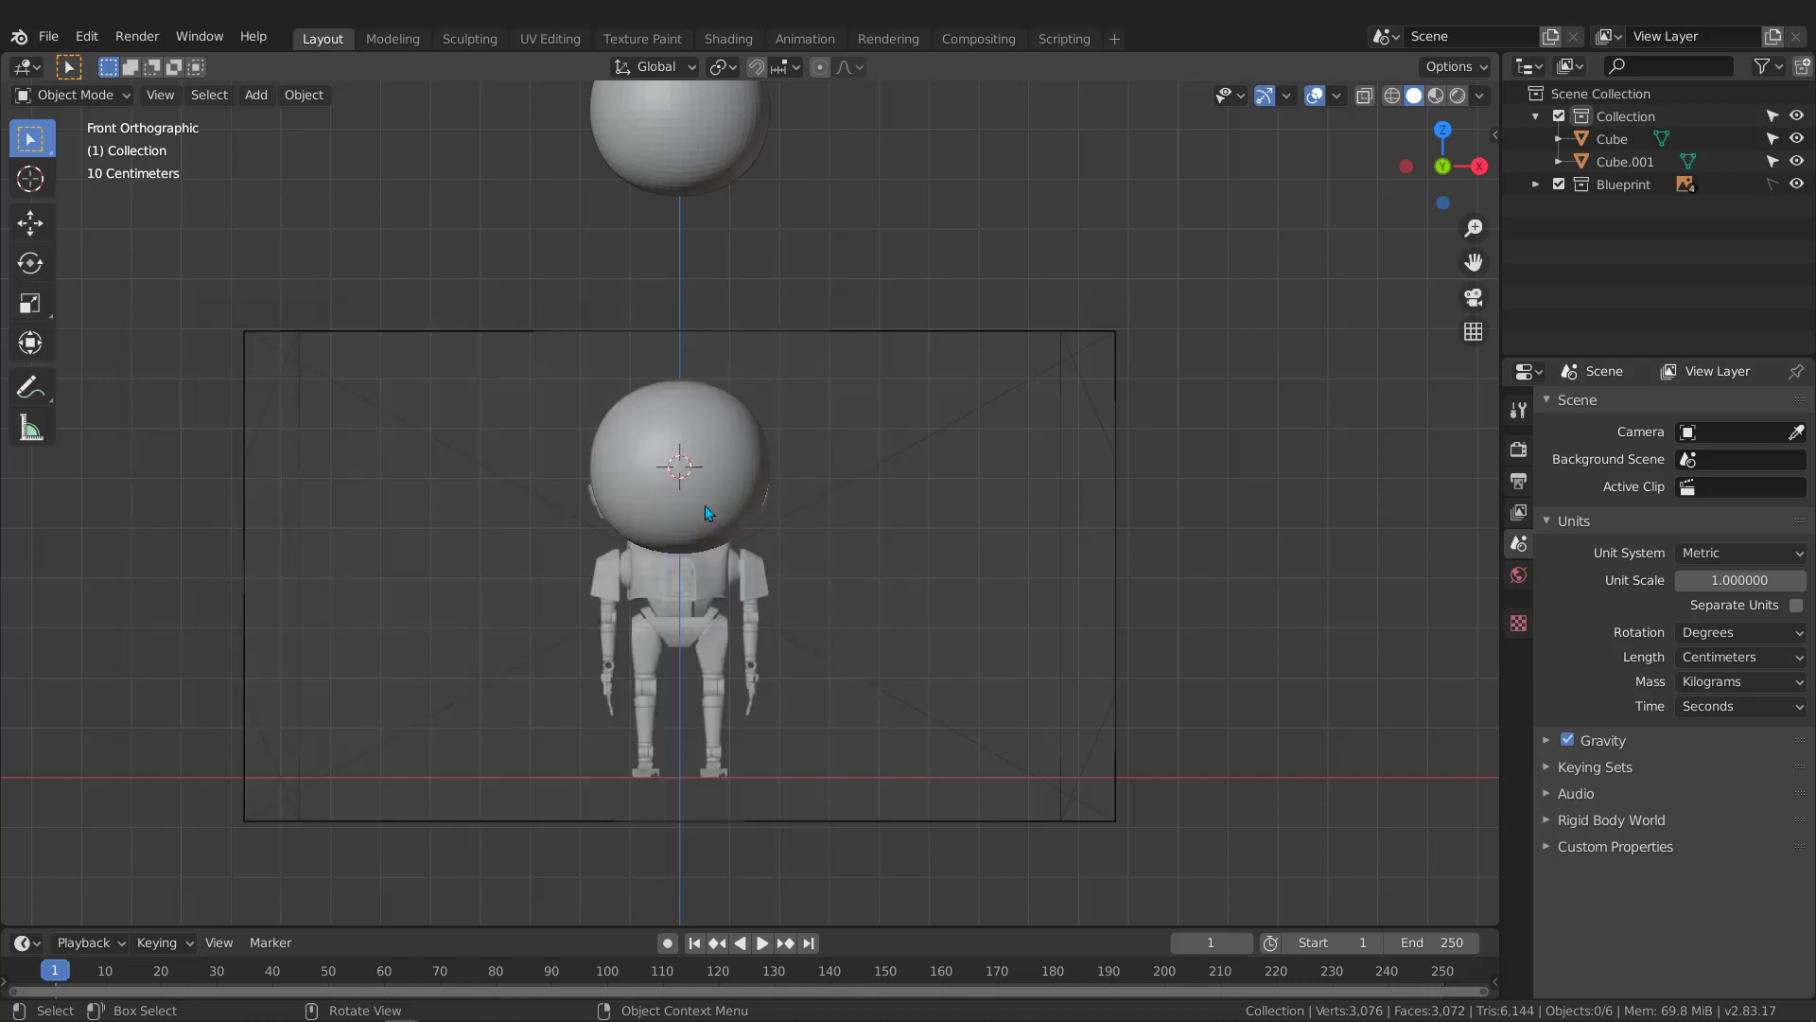
Add a mesh cube and move it about 358 cm along the X axis, away from the robot
{"action": "scroll", "coordinate": [577, 539], "scroll_direction": "down", "scroll_amount": 5}
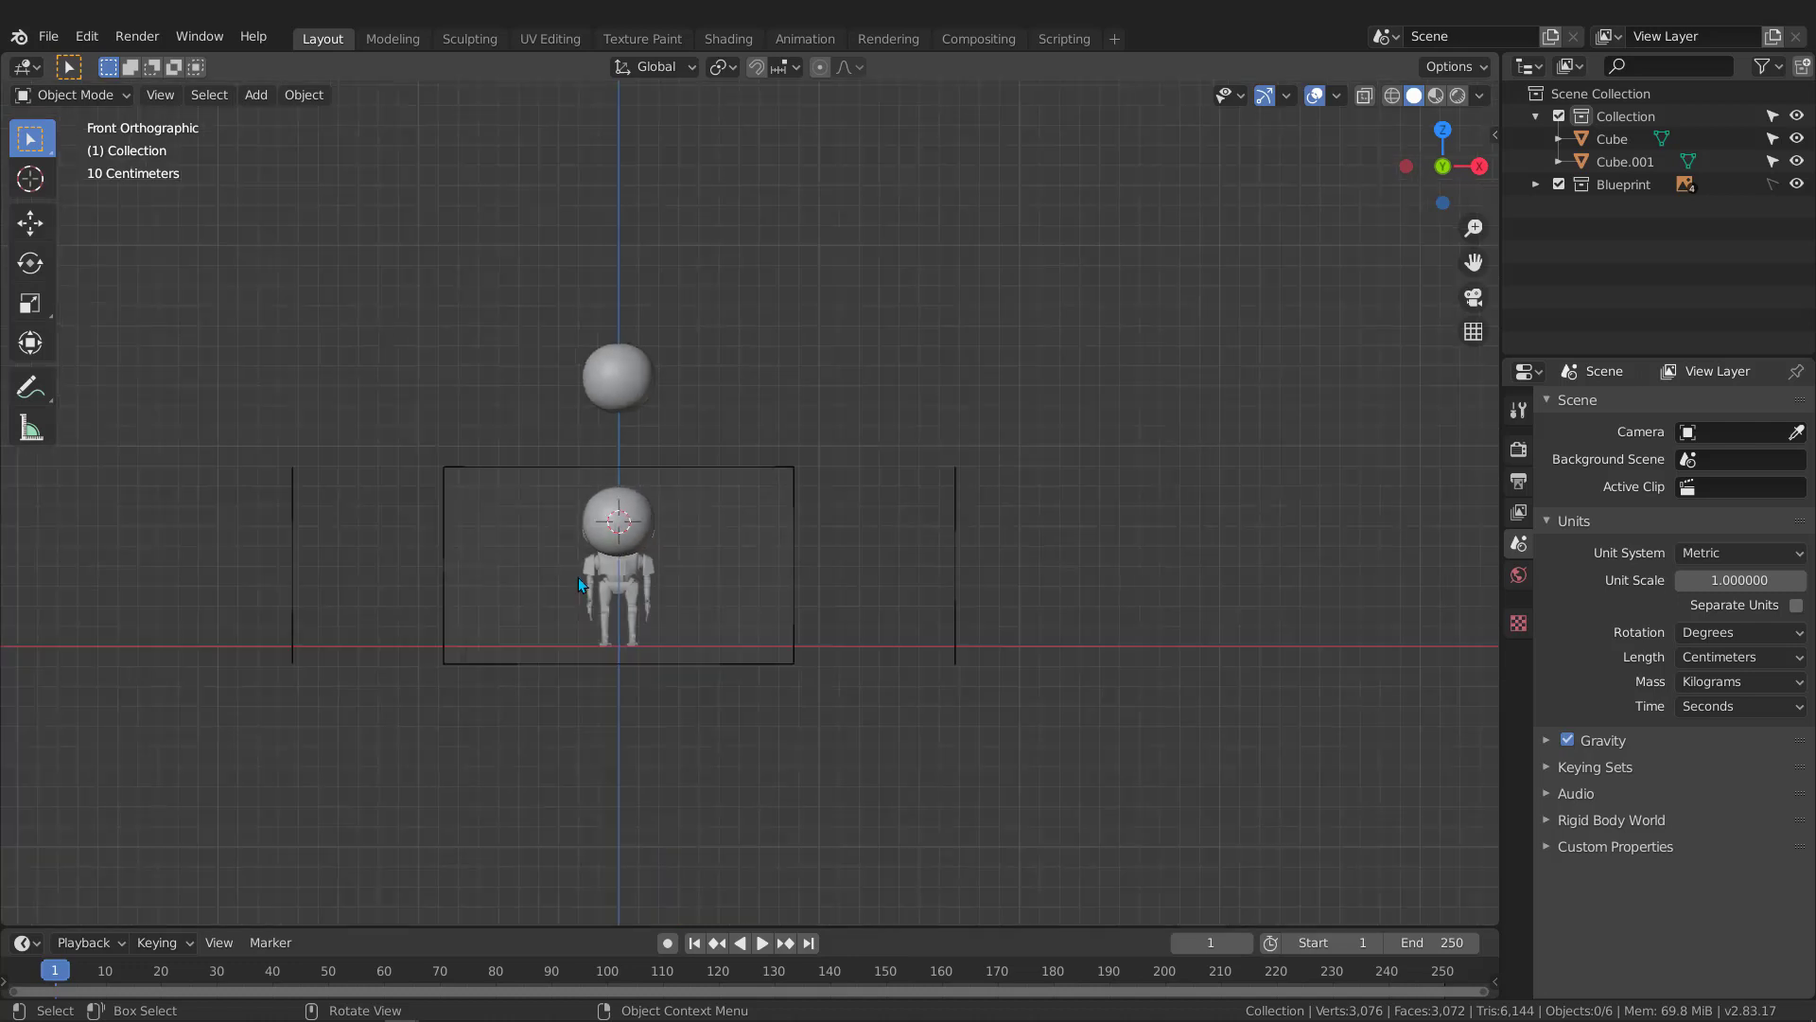
{"action": "key", "text": "shift+a"}
{"action": "mouse_move", "coordinate": [579, 577]}
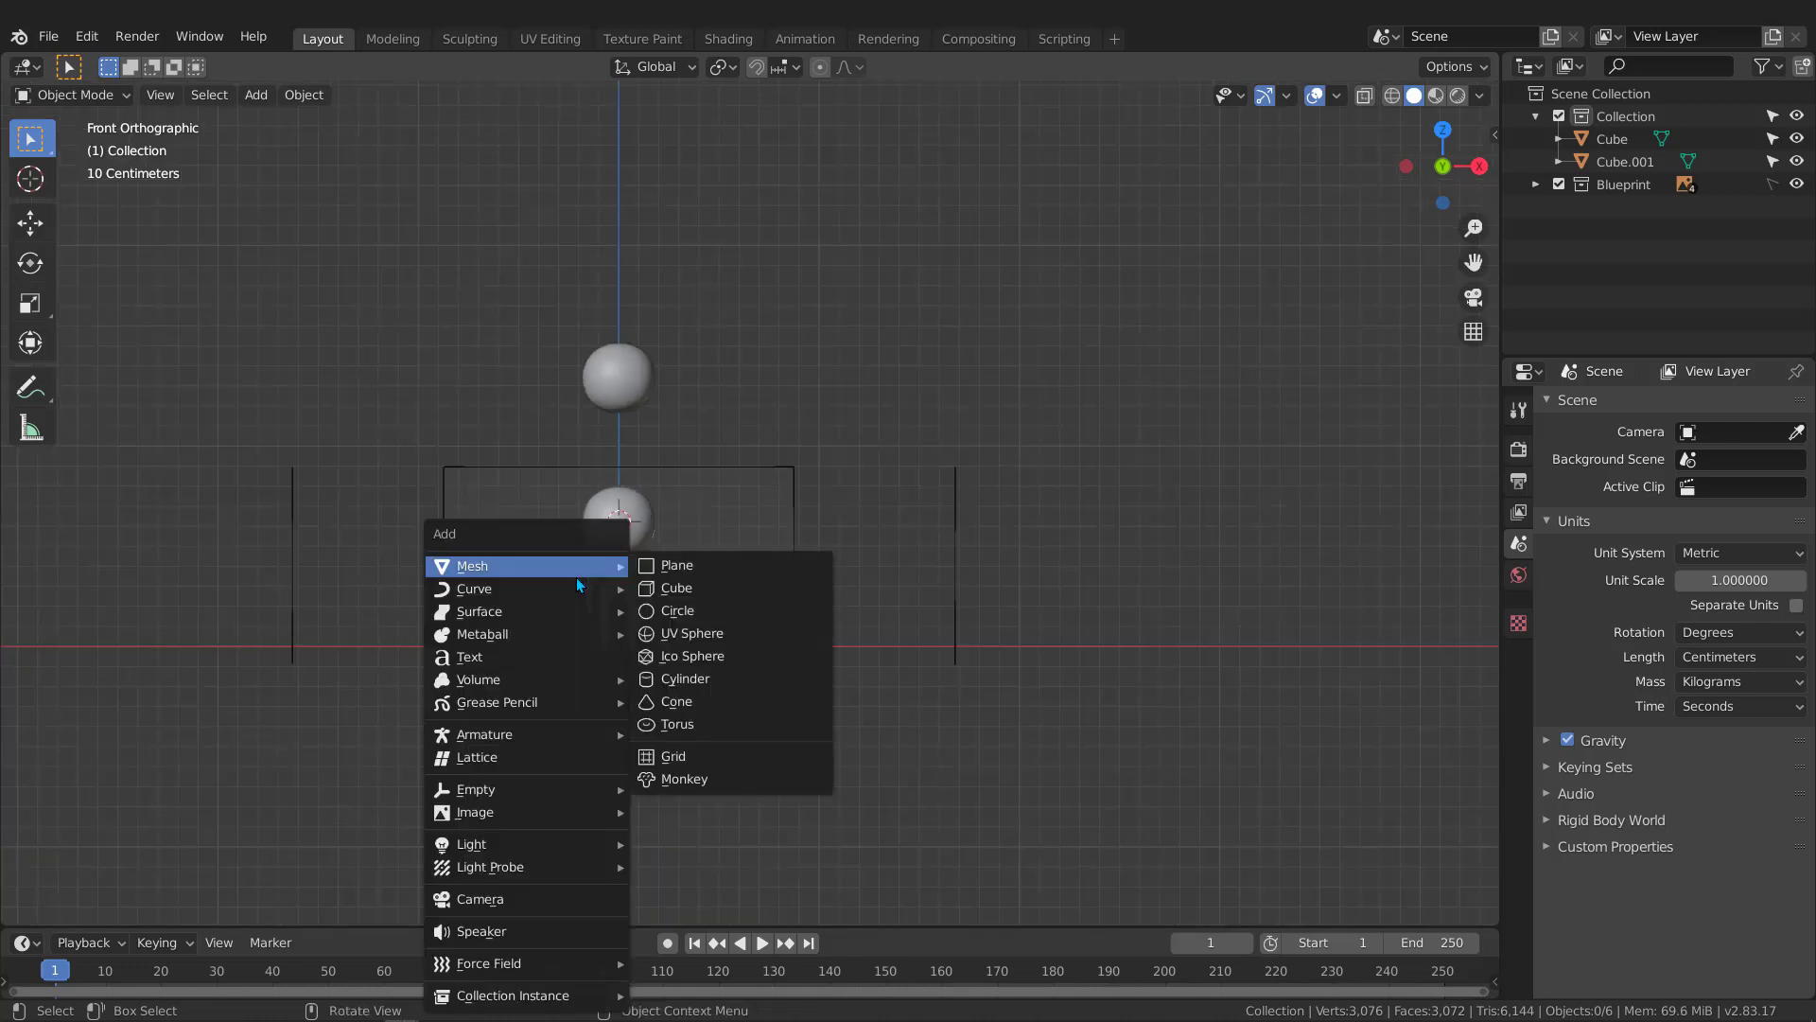
{"action": "left_click", "coordinate": [701, 586]}
{"action": "scroll", "coordinate": [649, 560], "scroll_direction": "down", "scroll_amount": 2}
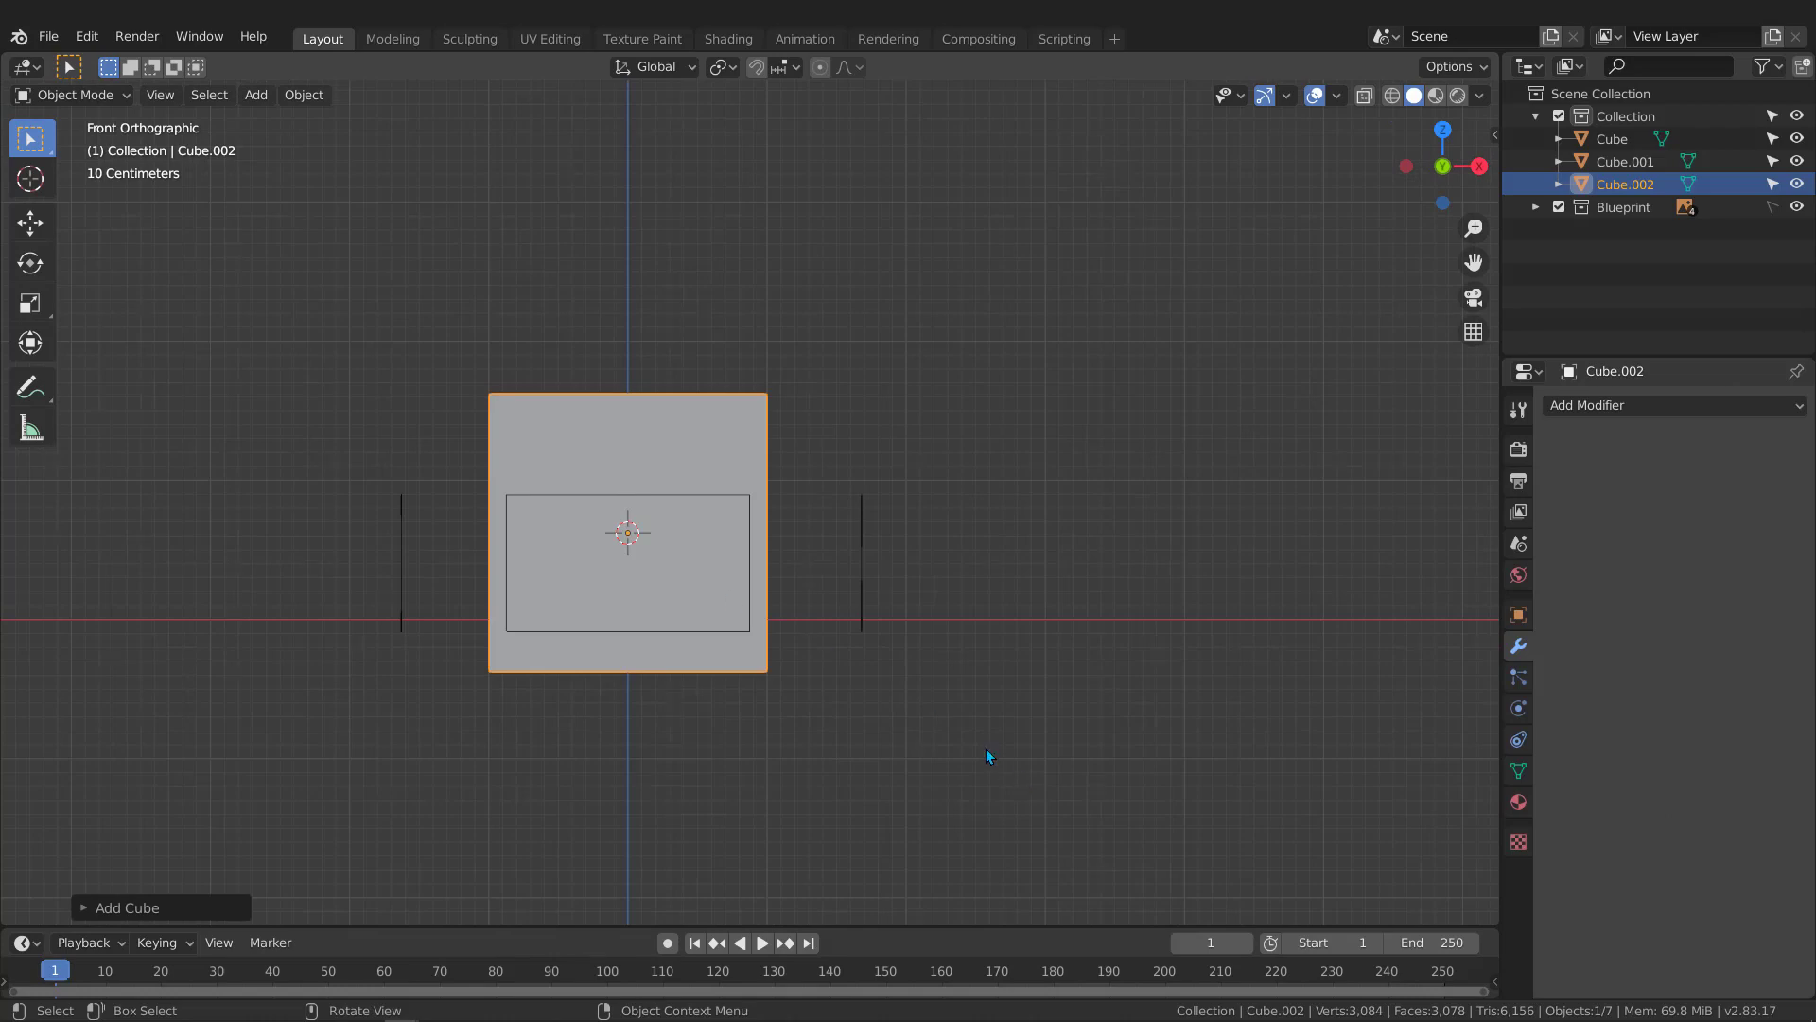
{"action": "key", "text": "g"}
{"action": "key", "text": "x"}
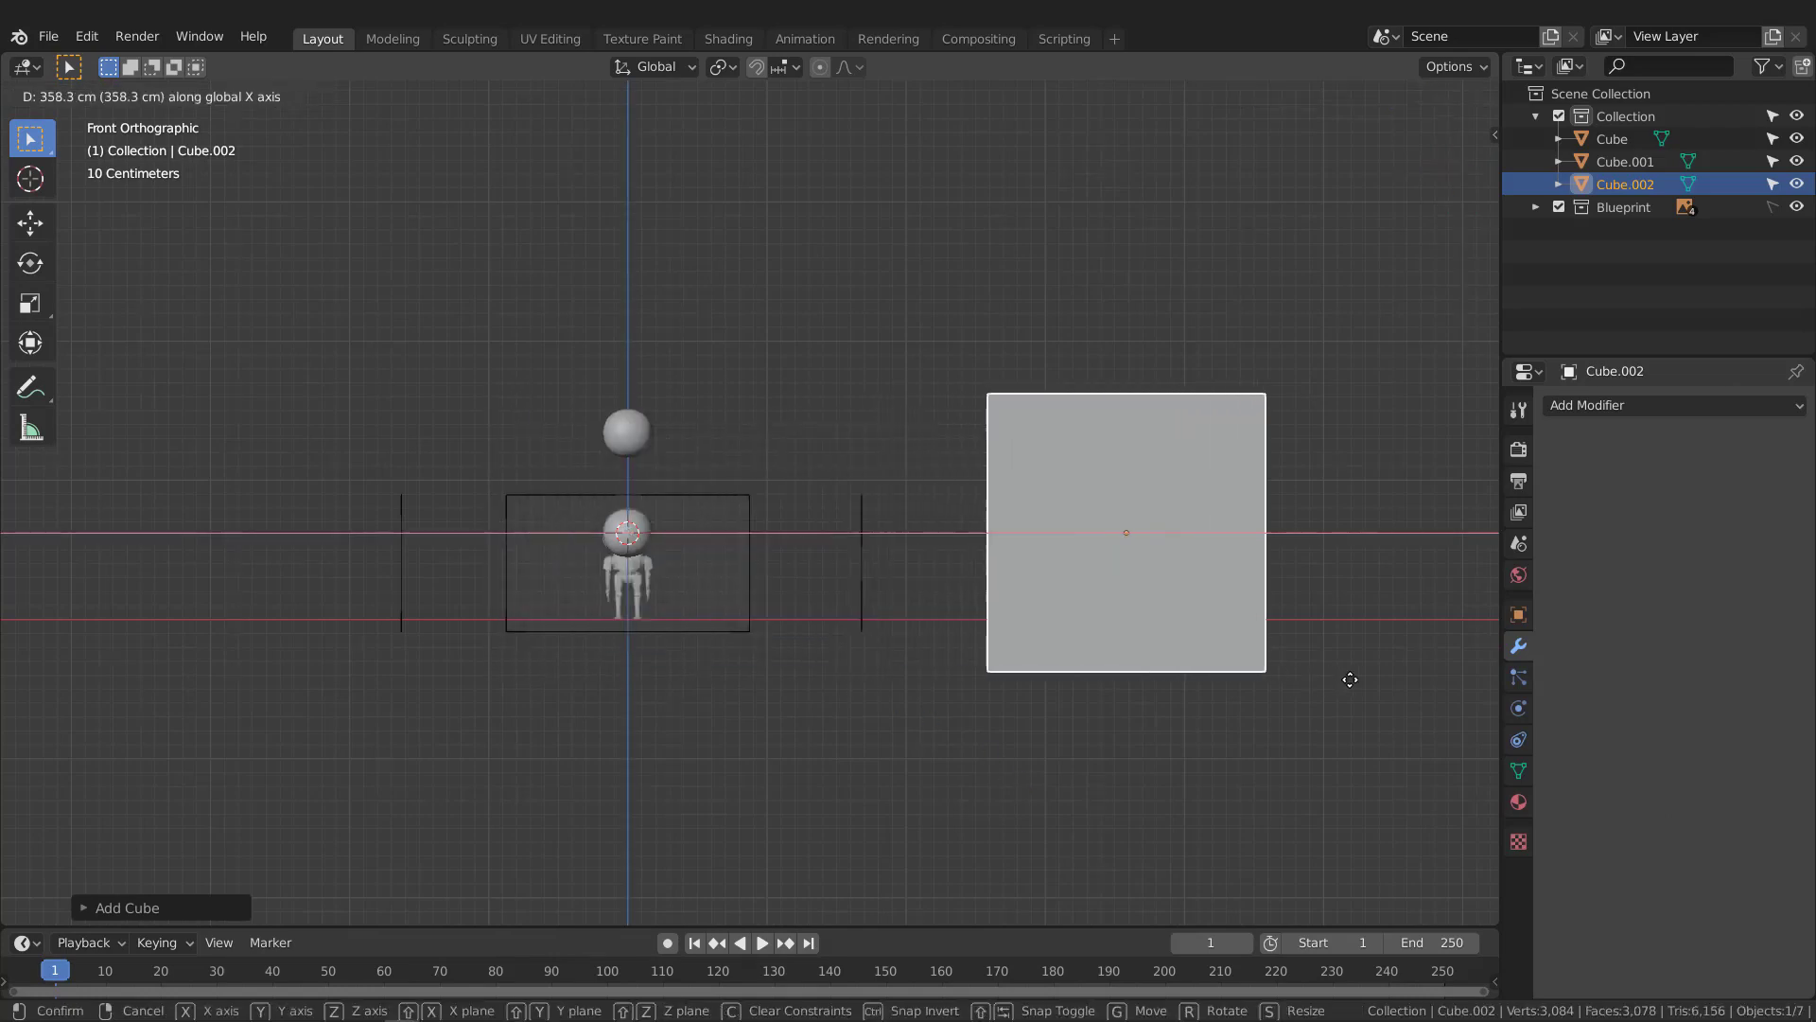
{"action": "left_click", "coordinate": [1348, 667]}
Start Carver on the new cube and cut a rectangle out of its lower-right corner in Difference mode
{"action": "middle_click_drag", "start_coordinate": [1338, 581], "coordinate": [912, 612], "text": "shift"}
{"action": "scroll", "coordinate": [681, 675], "scroll_direction": "up", "scroll_amount": 3}
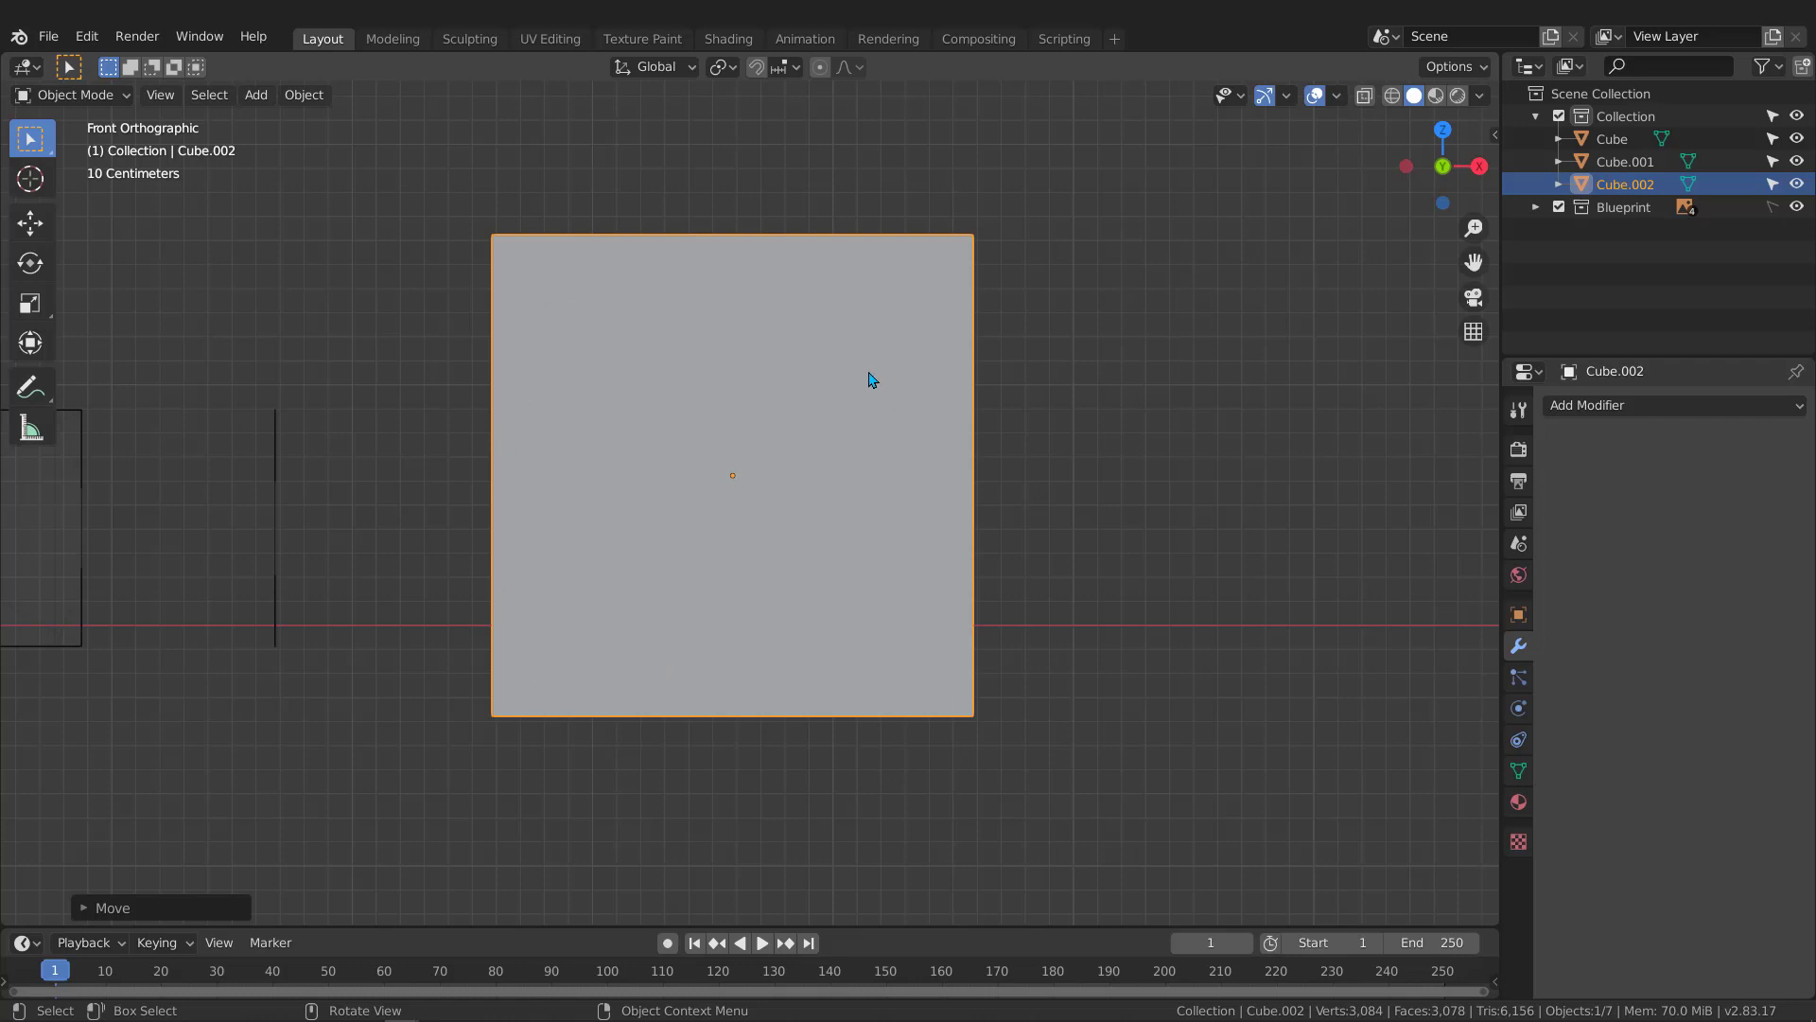
{"action": "scroll", "coordinate": [805, 417], "scroll_direction": "down", "scroll_amount": 1}
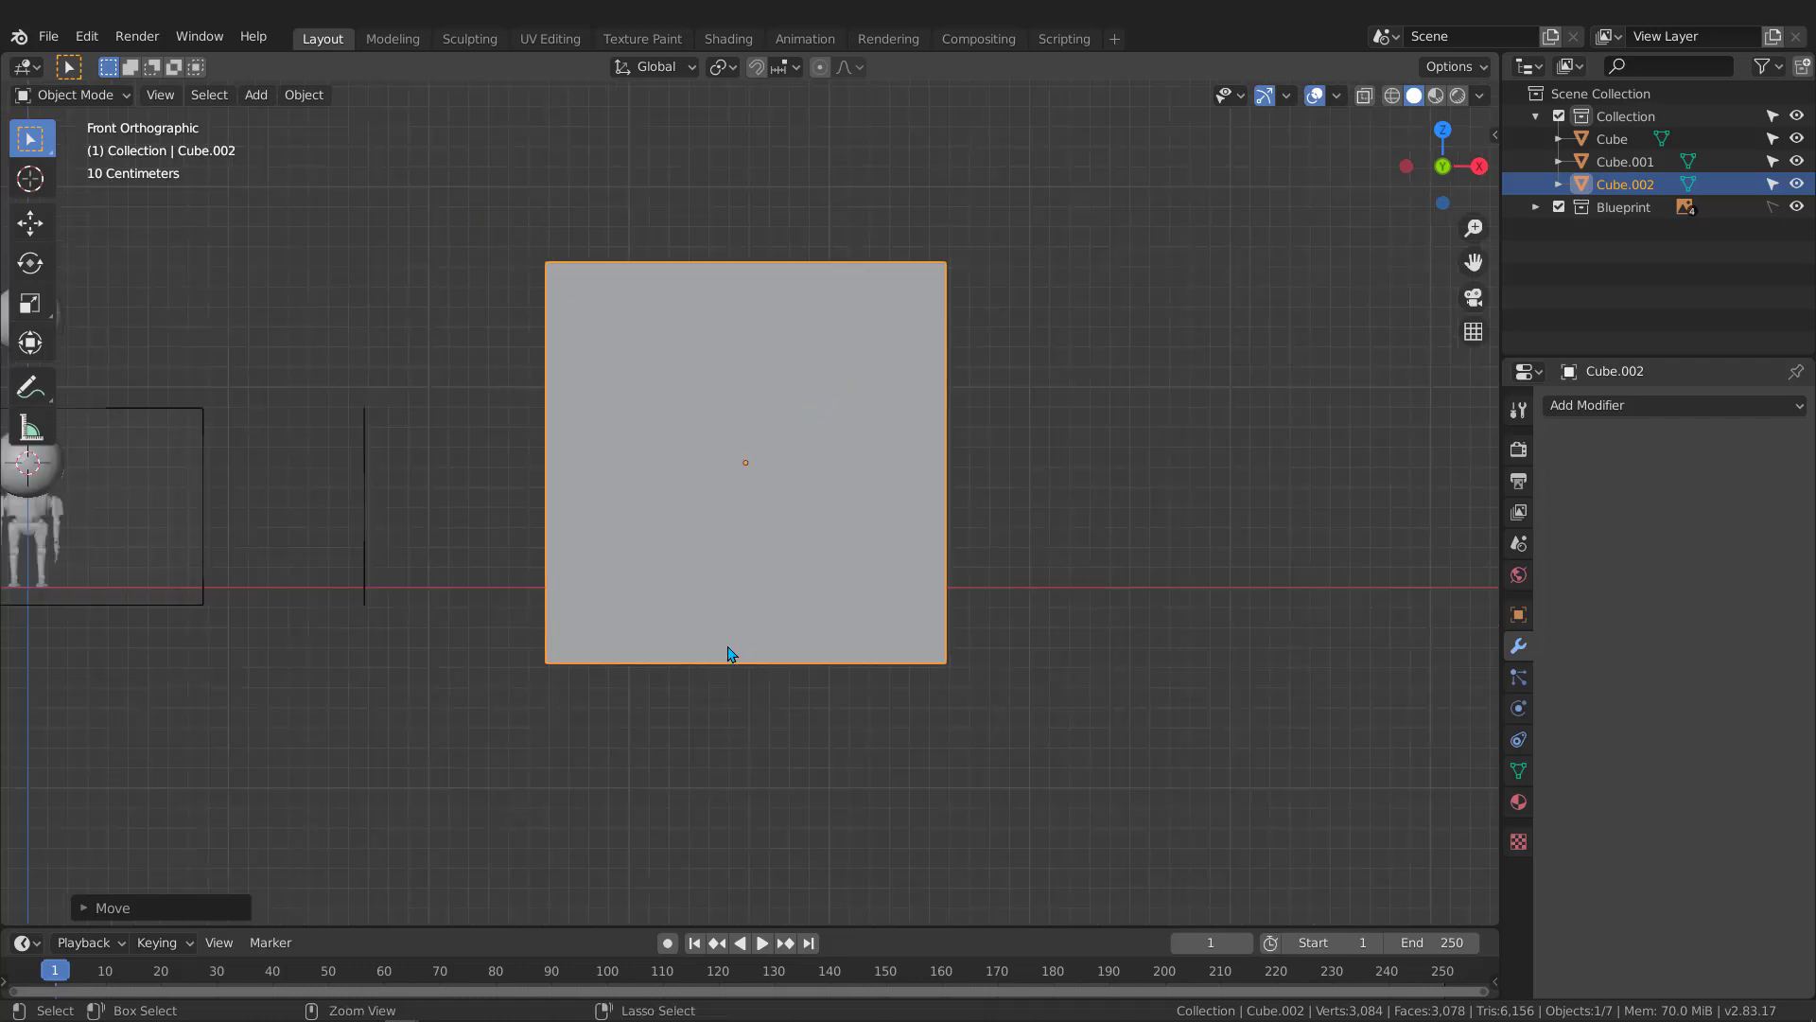
{"action": "key", "text": "ctrl+shift+x"}
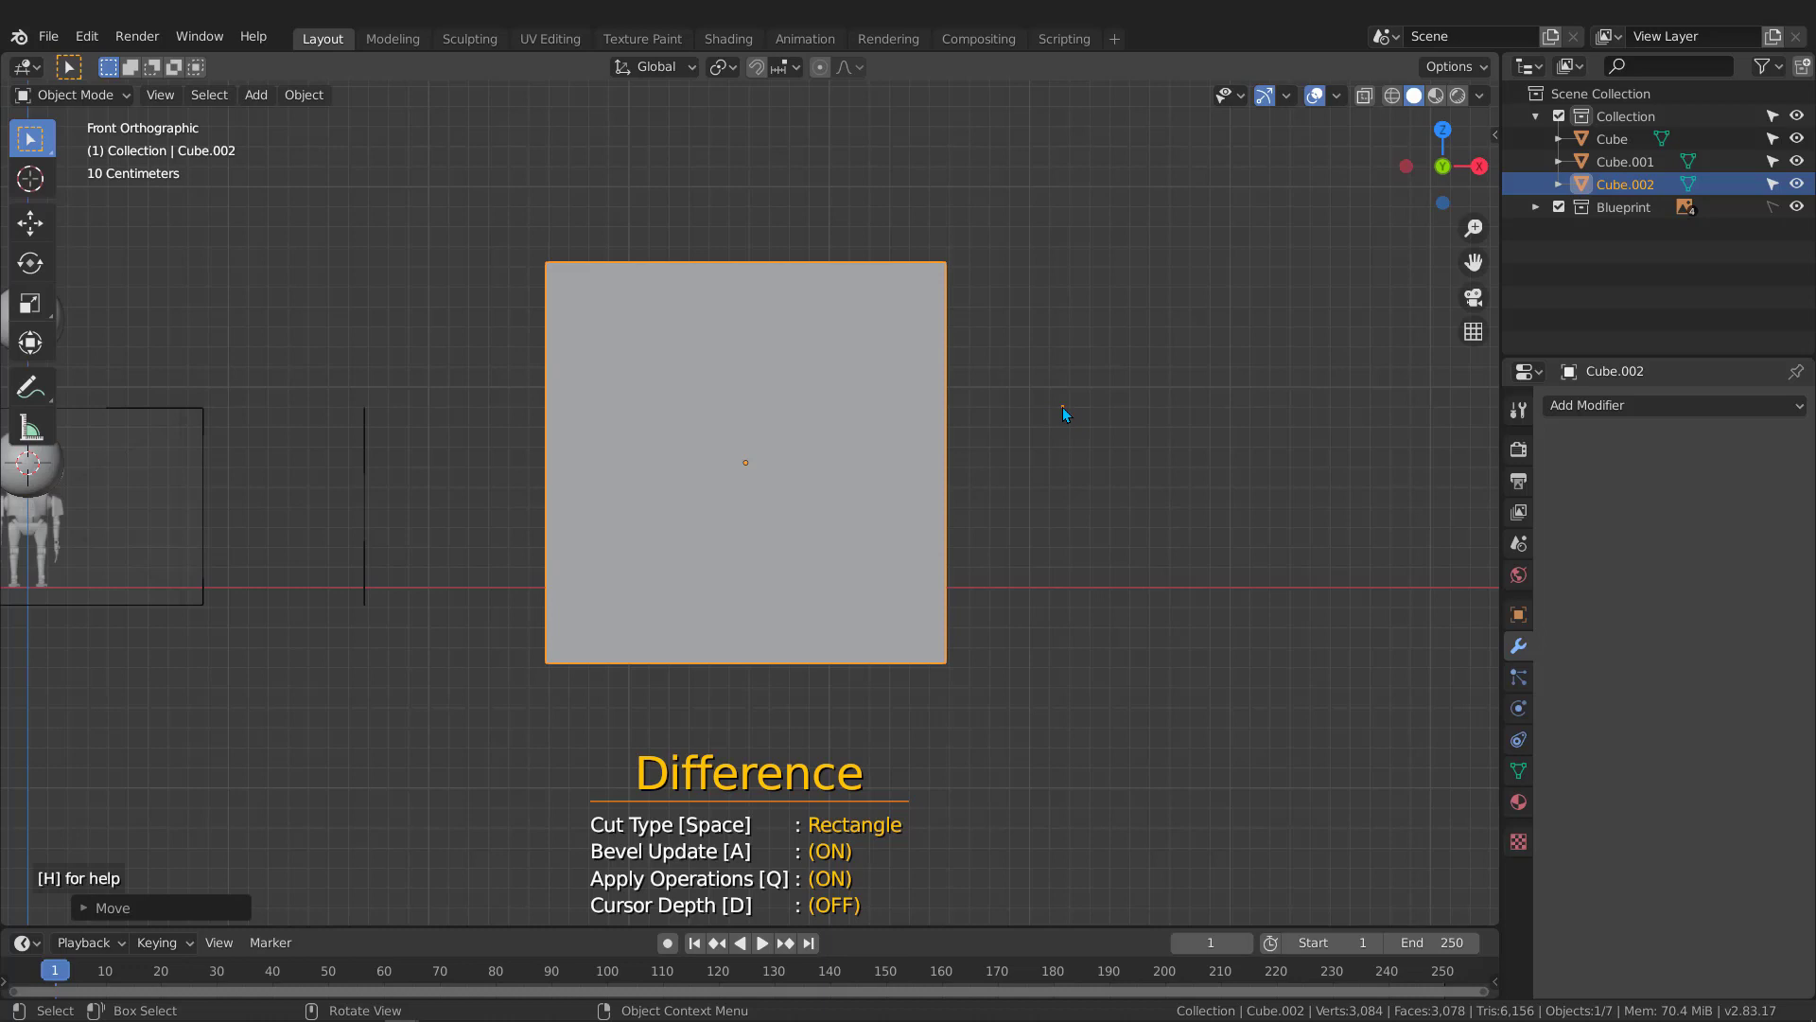
{"action": "left_click_drag", "start_coordinate": [1013, 467], "coordinate": [979, 484]}
{"action": "left_click_drag", "start_coordinate": [1050, 417], "coordinate": [858, 705]}
{"action": "left_click_drag", "start_coordinate": [858, 706], "coordinate": [859, 706]}
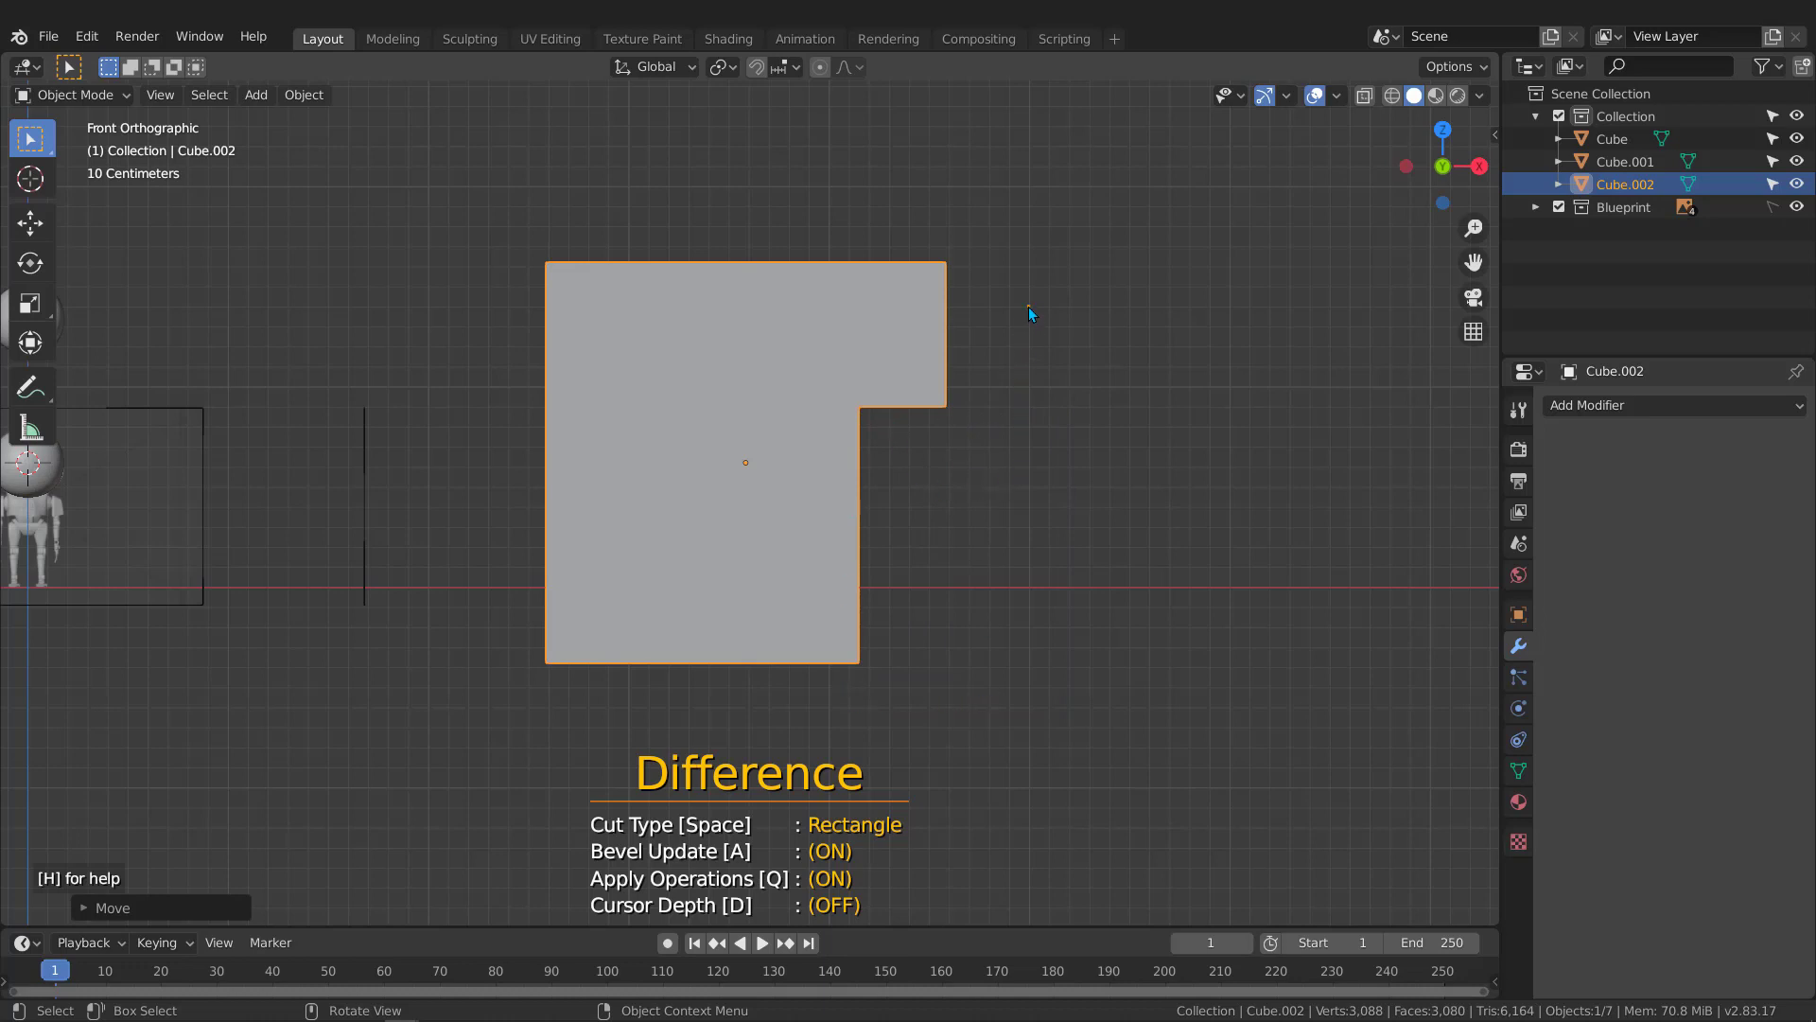
Cut more rectangles: a slot in the right side, notches along the upper edge, and a horizontal gap splitting the body in two
{"action": "left_click_drag", "start_coordinate": [967, 320], "coordinate": [793, 351]}
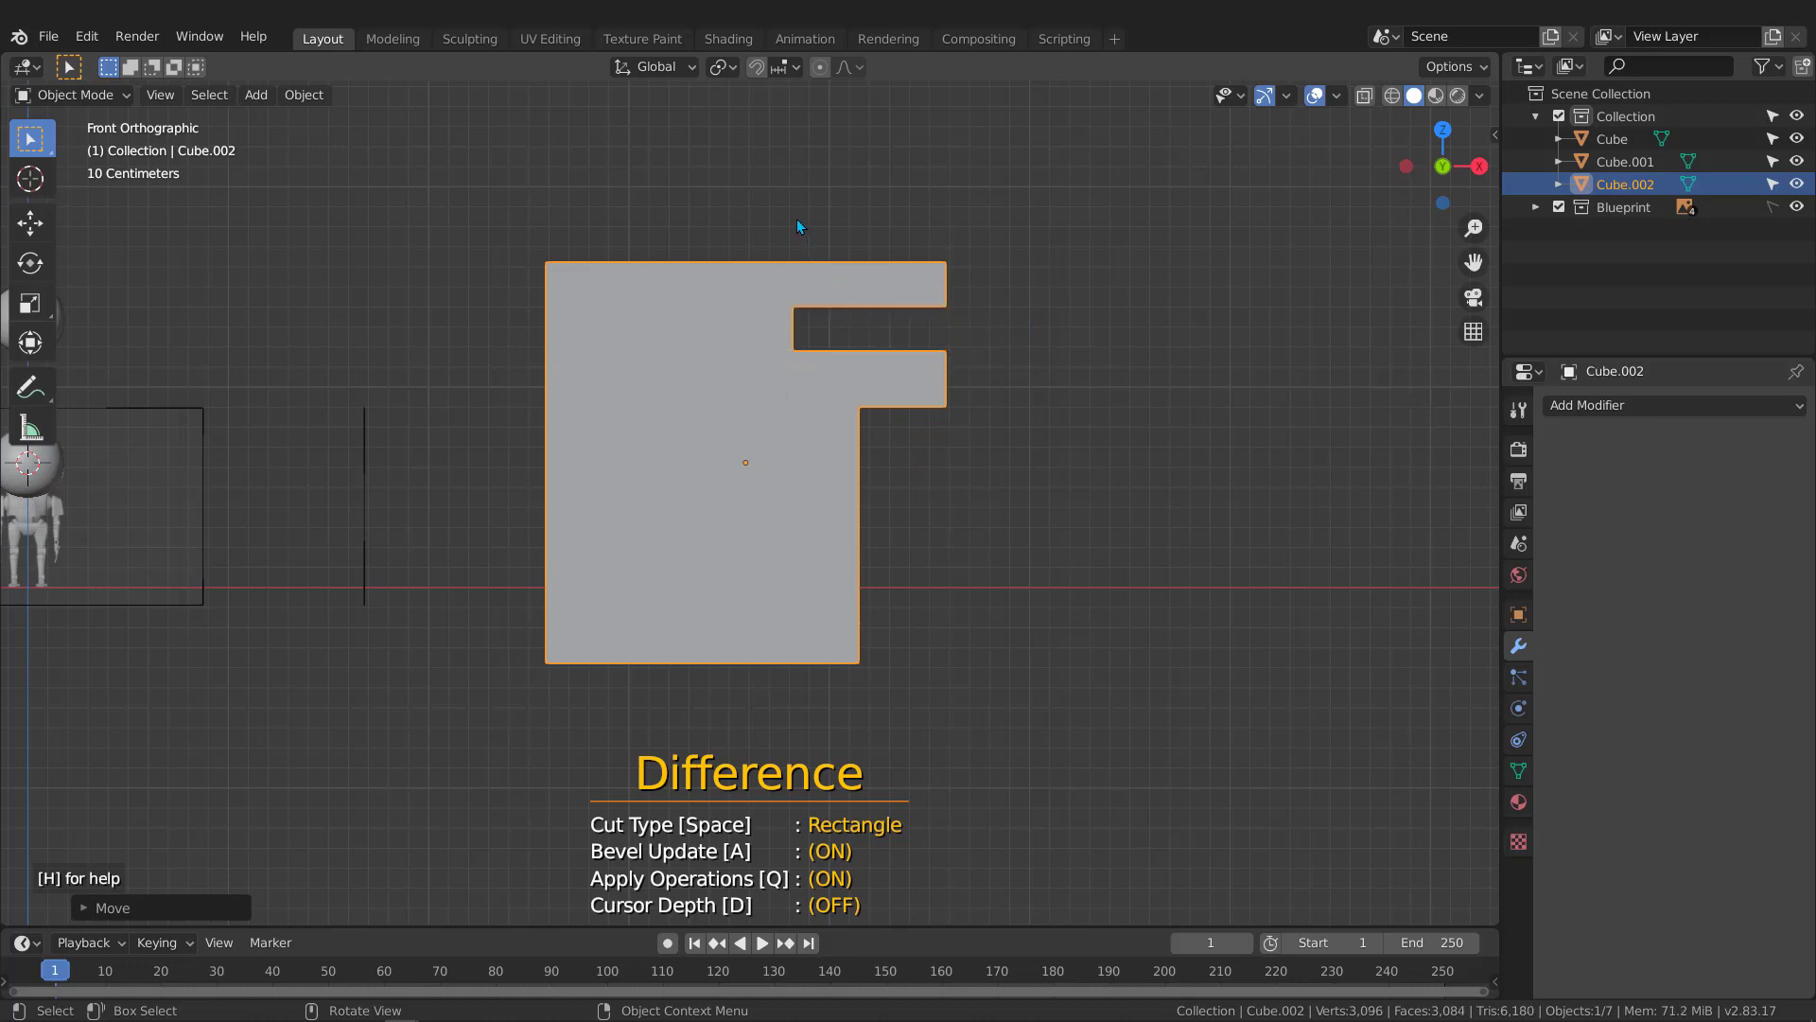
{"action": "left_click_drag", "start_coordinate": [797, 219], "coordinate": [871, 287]}
{"action": "left_click_drag", "start_coordinate": [890, 223], "coordinate": [906, 331]}
{"action": "left_click_drag", "start_coordinate": [876, 438], "coordinate": [528, 545]}
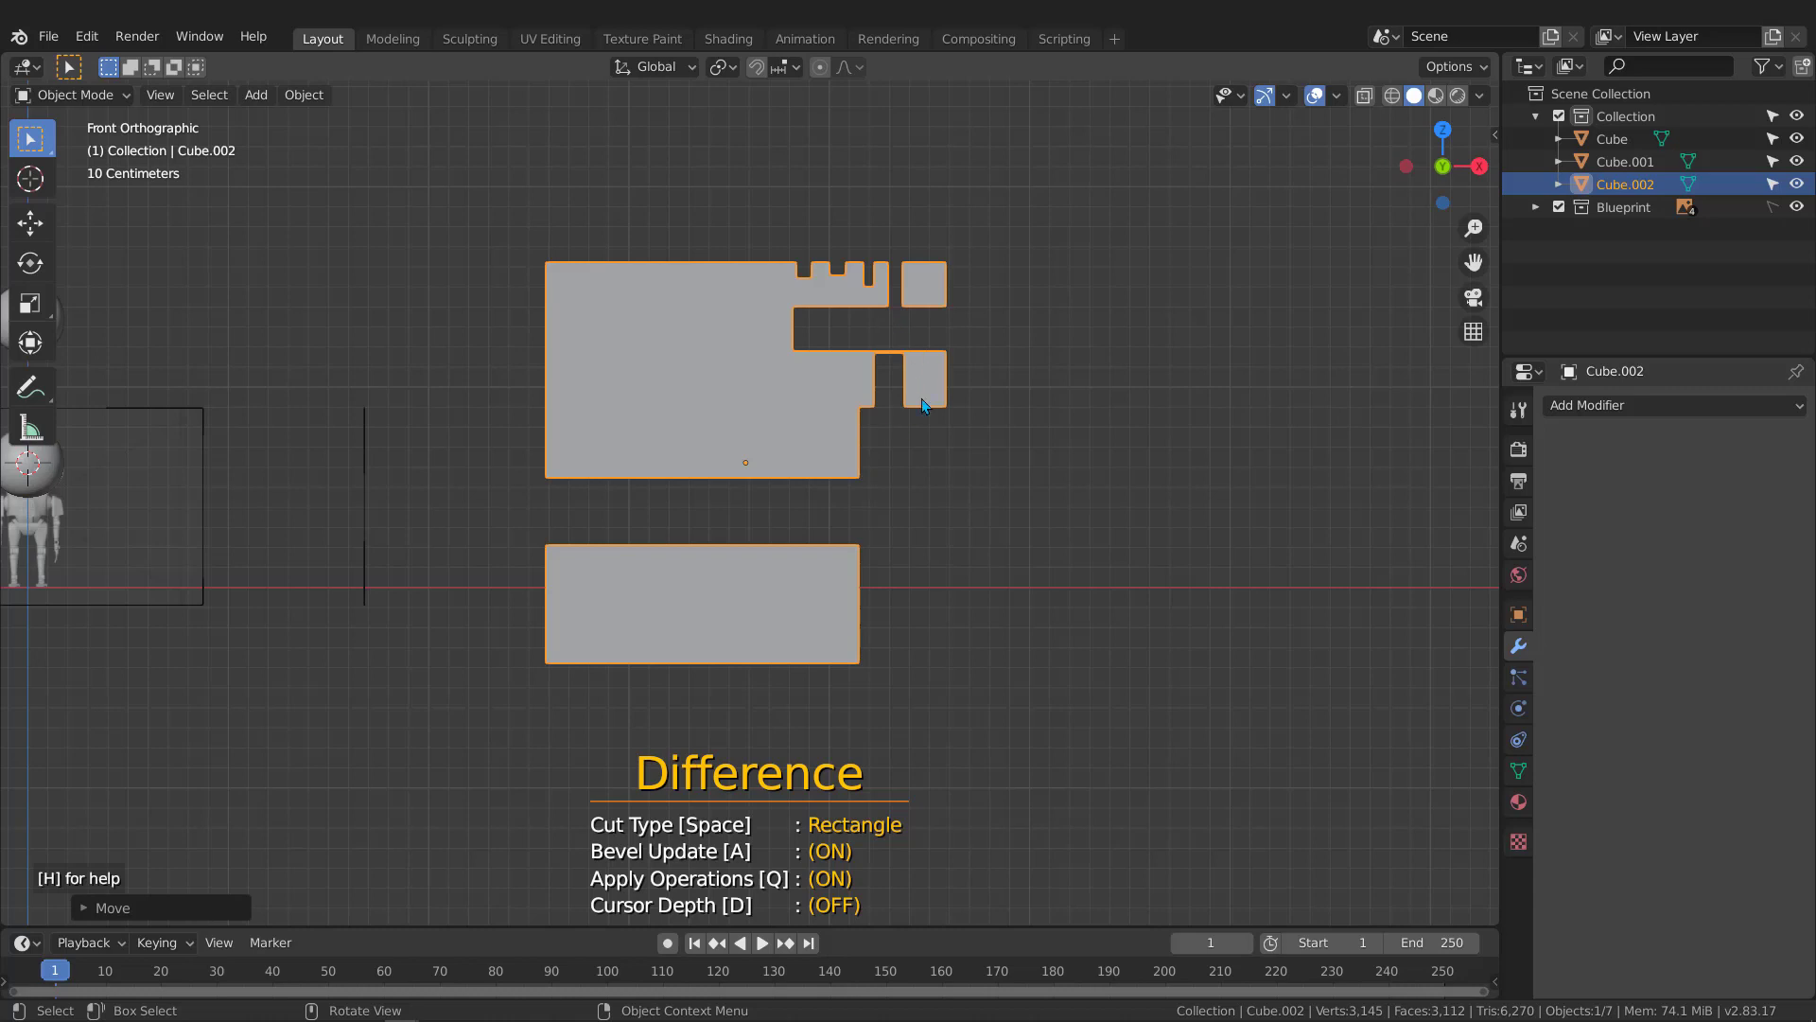
{"action": "left_click_drag", "start_coordinate": [931, 438], "coordinate": [870, 440]}
Switch the cut type to Line and cut a polygon that slants the right ends of the upper and lower blocks
{"action": "key", "text": "space"}
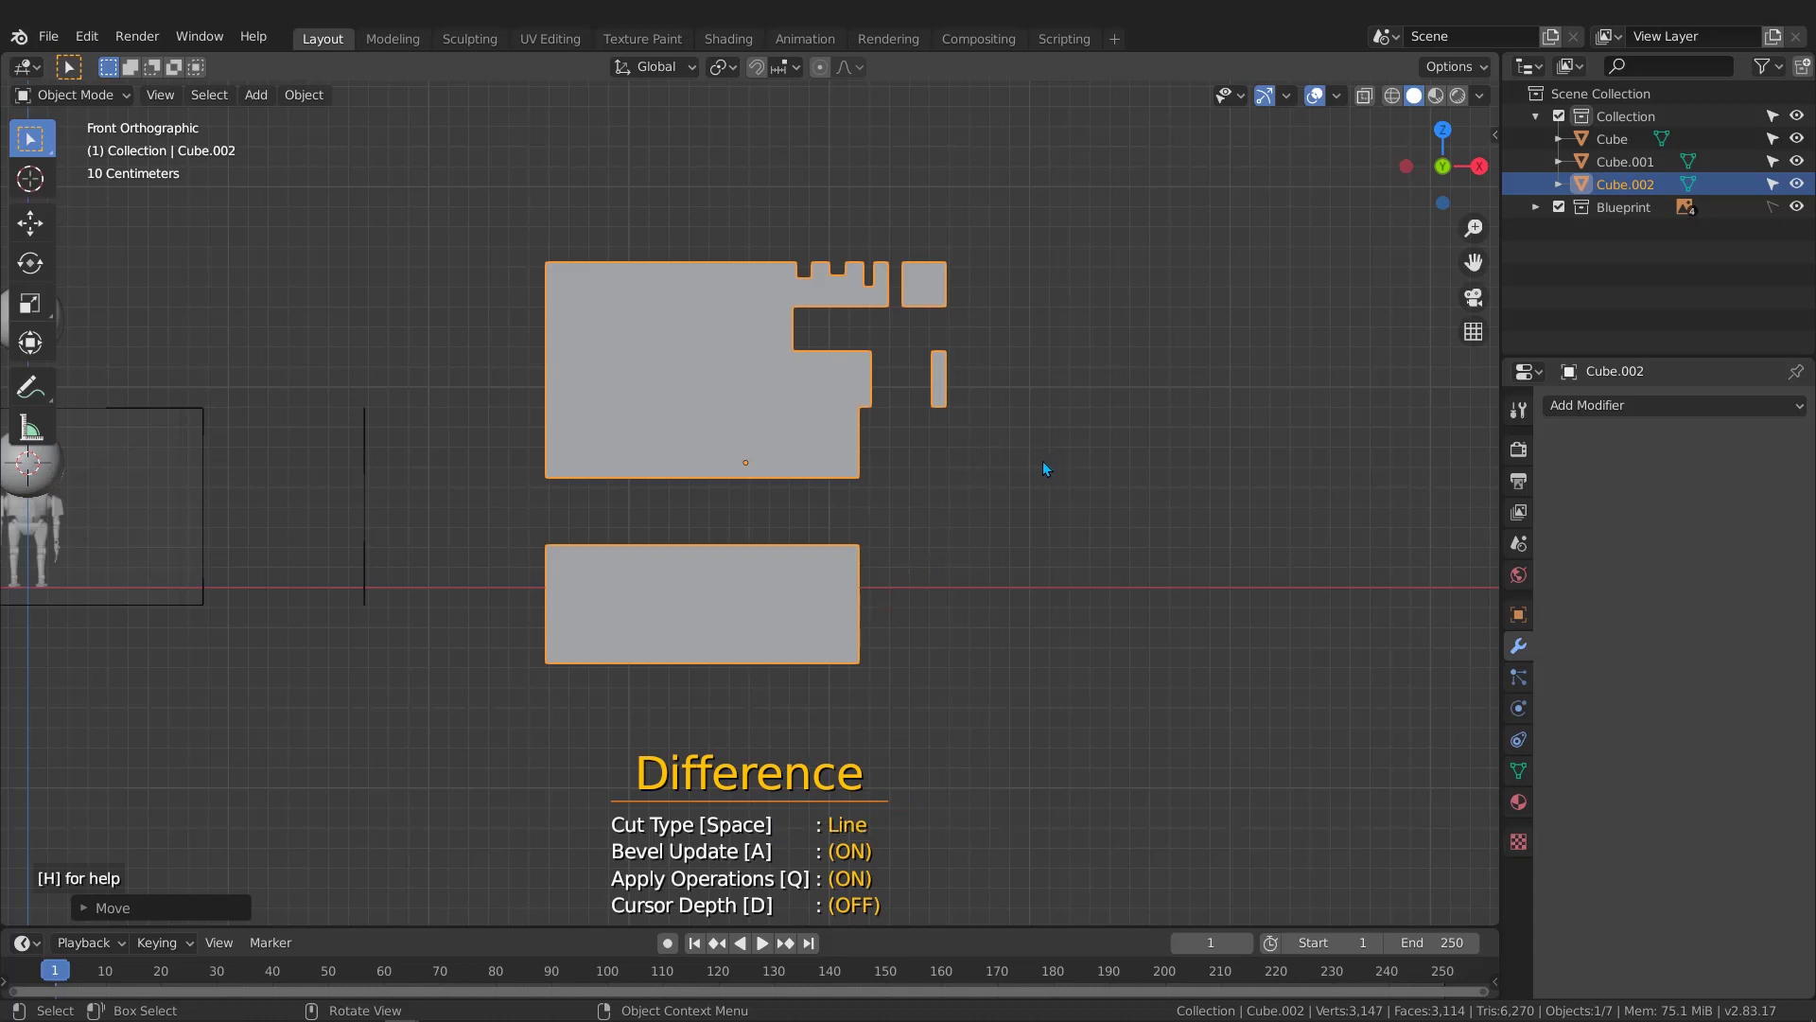
{"action": "left_click_drag", "start_coordinate": [1035, 468], "coordinate": [876, 422]}
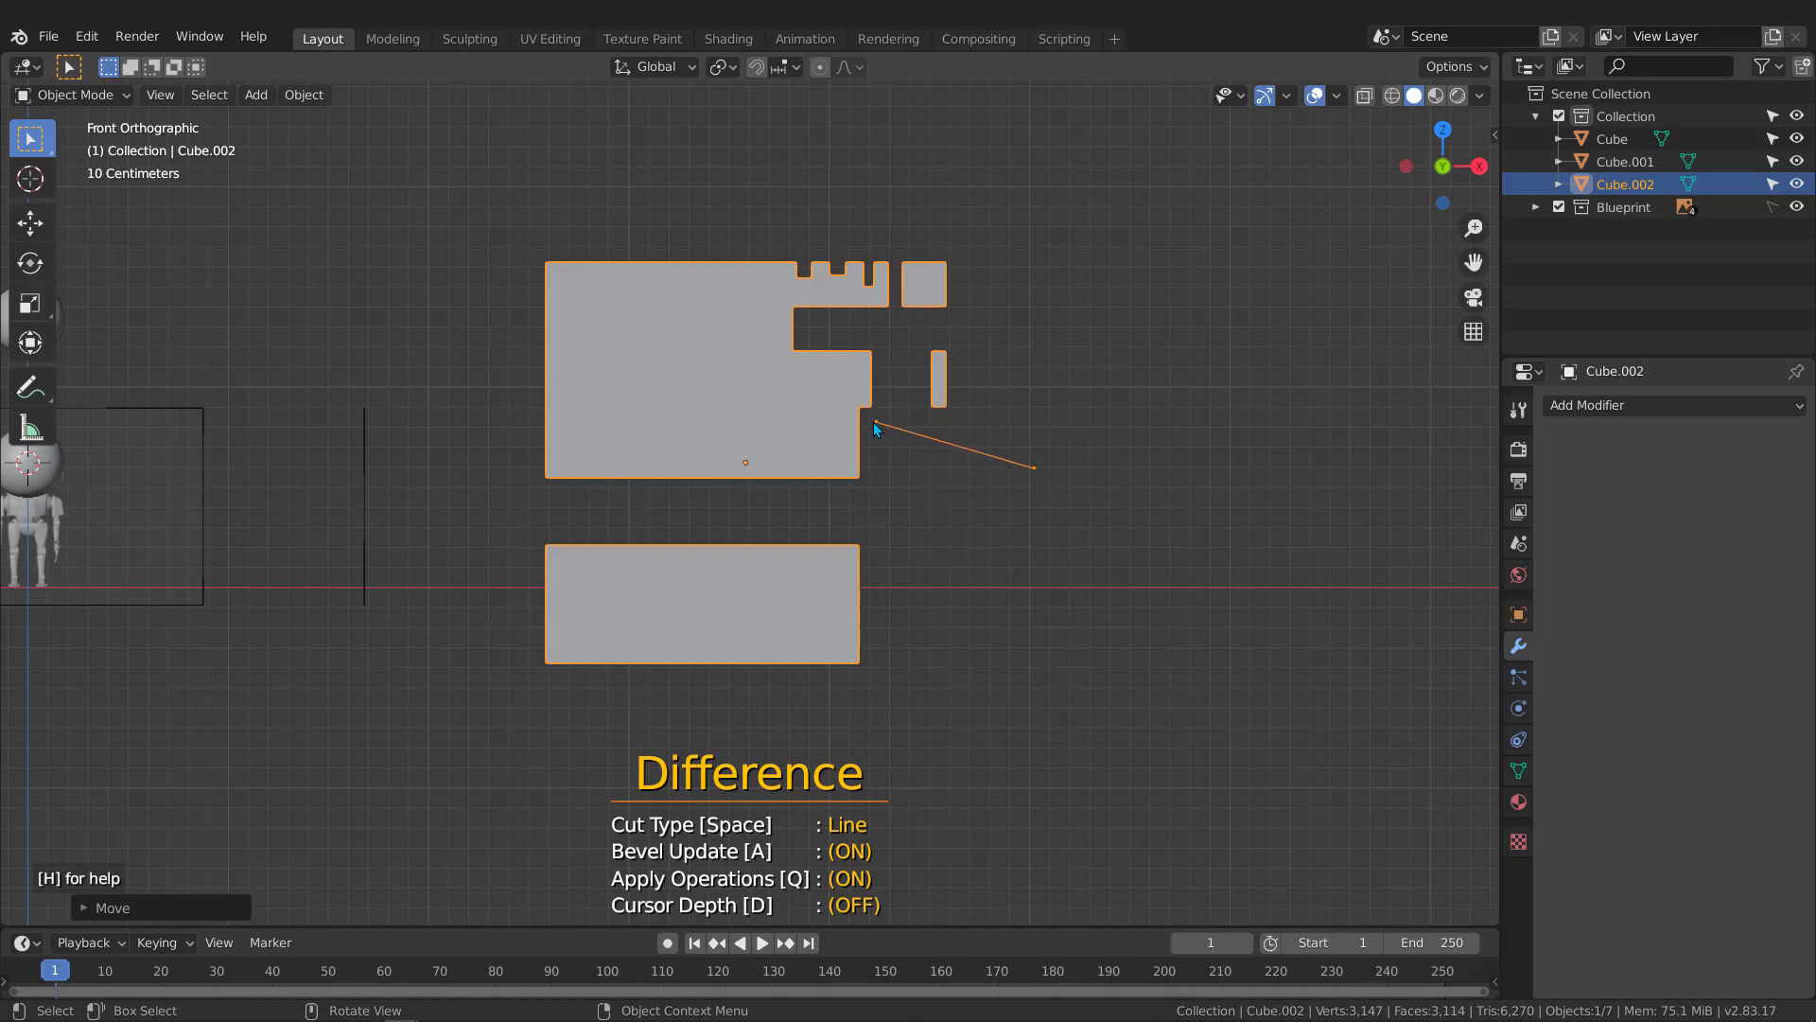
{"action": "left_click", "coordinate": [779, 496]}
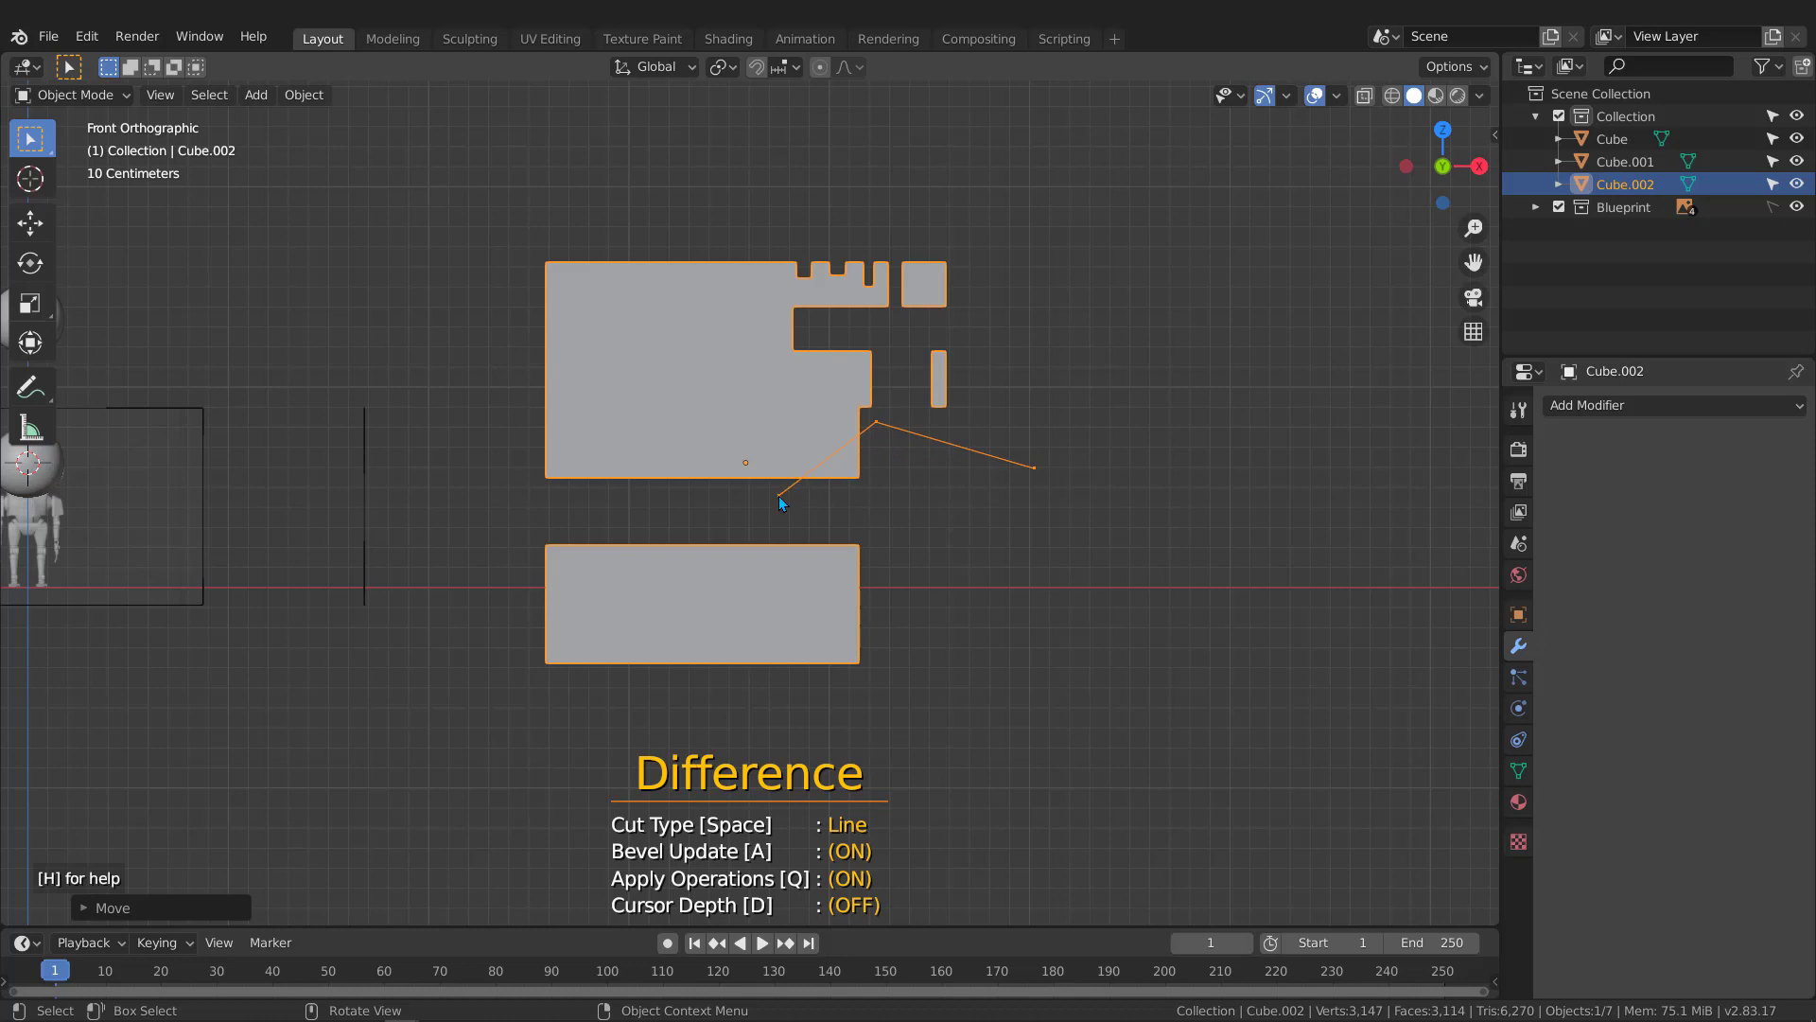
{"action": "left_click", "coordinate": [843, 709]}
{"action": "left_click", "coordinate": [1036, 482]}
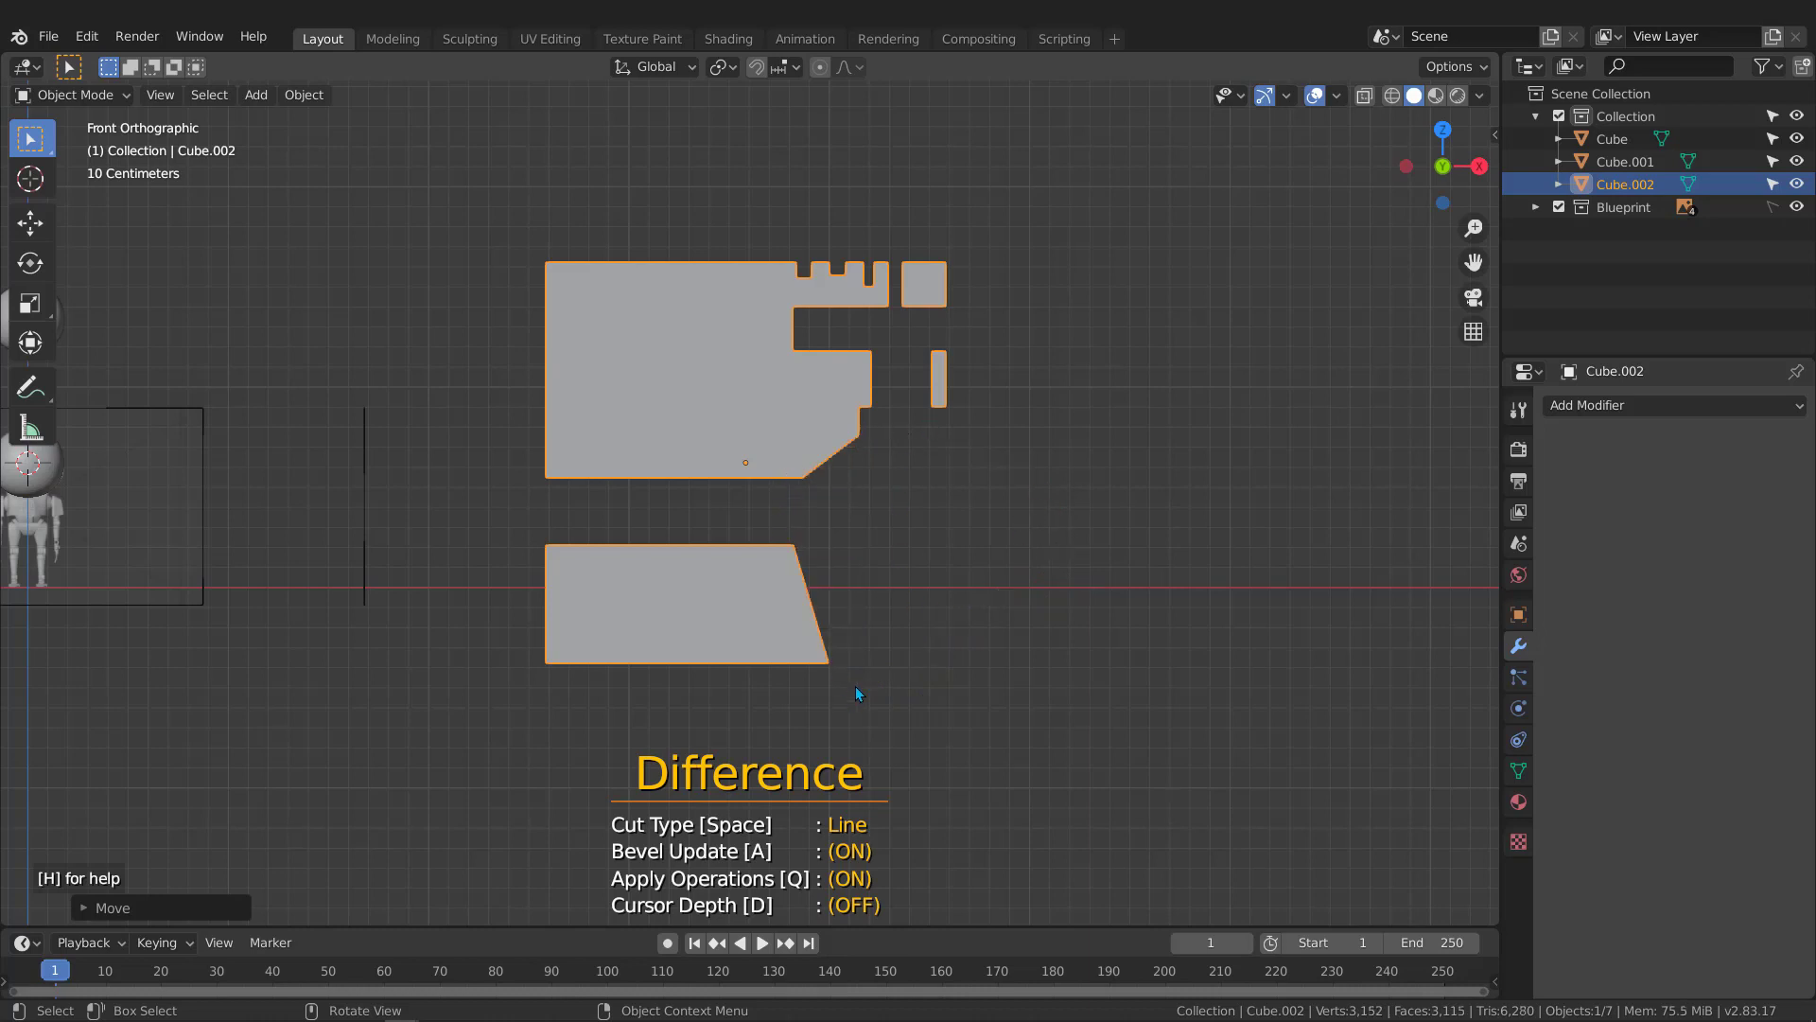
Cut a trapezoidal notch with a Line cut into the underside of the upper block
{"action": "left_click", "coordinate": [770, 509]}
{"action": "left_click", "coordinate": [716, 393]}
{"action": "left_click", "coordinate": [625, 393]}
{"action": "left_click", "coordinate": [586, 514]}
{"action": "left_click", "coordinate": [793, 514]}
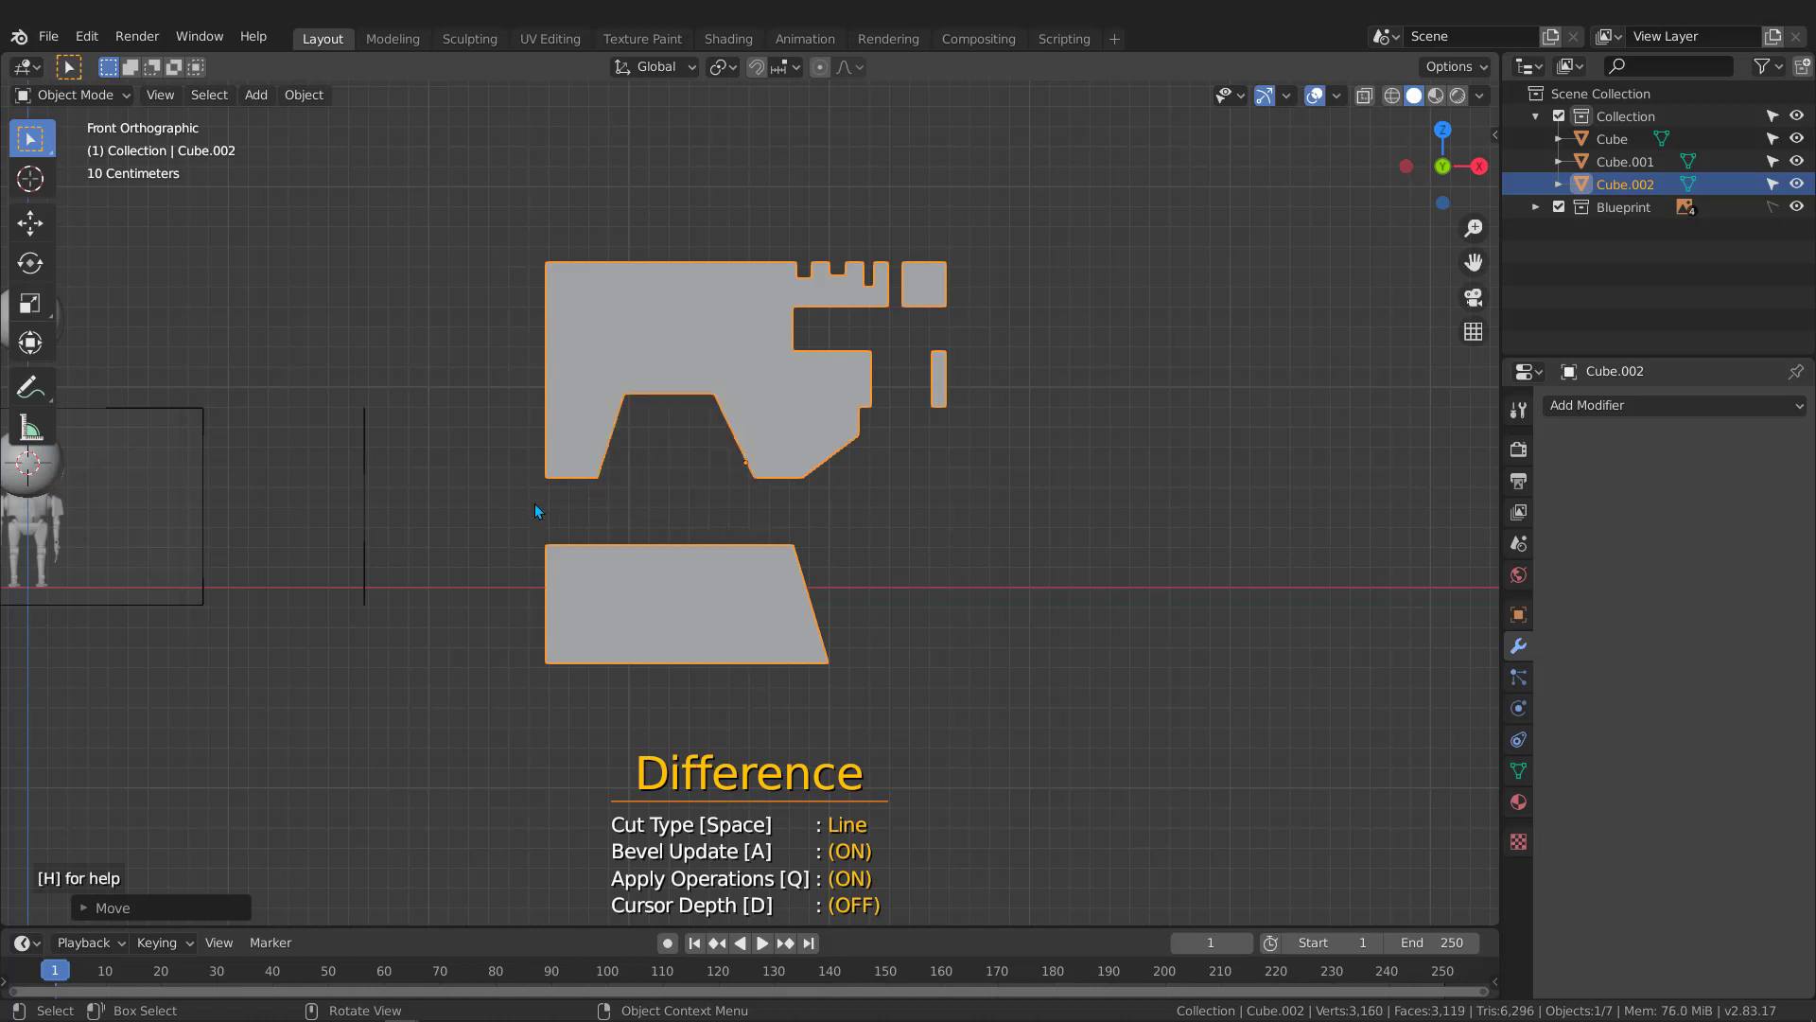
Cut away the upper-left corner of the lower block with an angled Line cut
{"action": "left_click", "coordinate": [605, 524]}
{"action": "left_click", "coordinate": [606, 582]}
{"action": "left_click", "coordinate": [483, 625]}
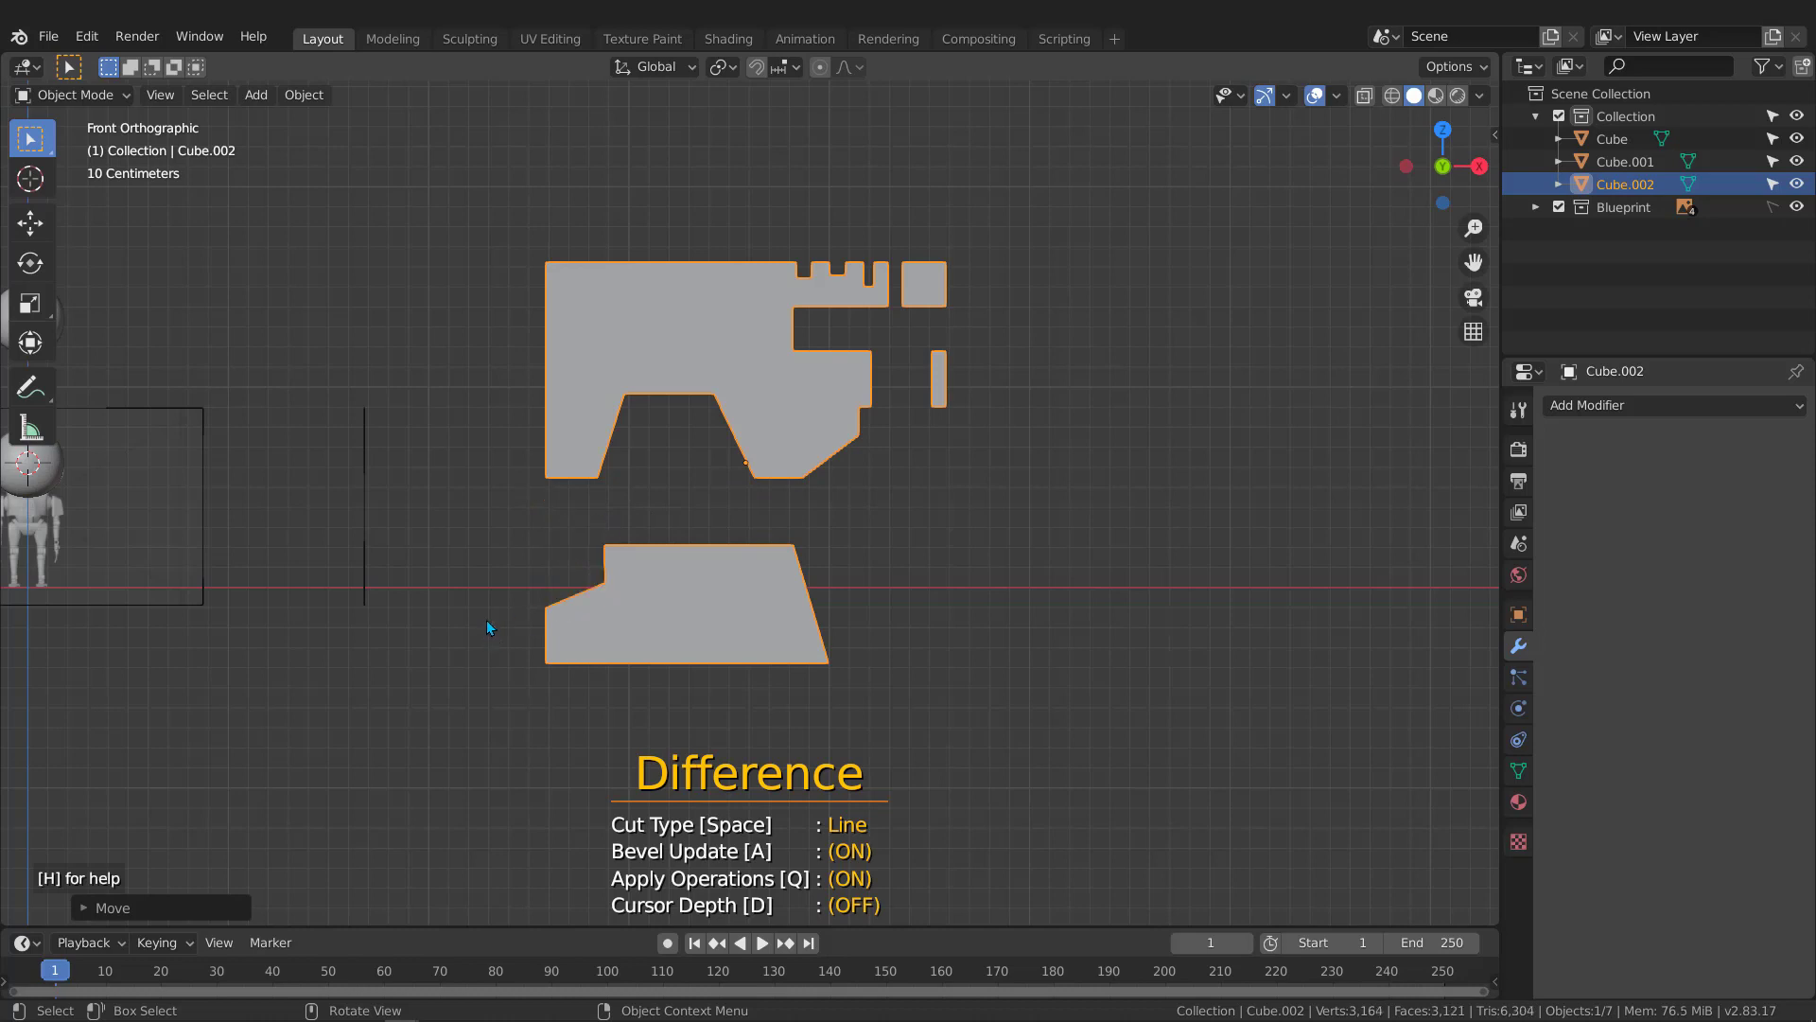
From a perspective view, cut a wedge into the left side of the upper block with the Line cut
{"action": "middle_click_drag", "start_coordinate": [505, 408], "coordinate": [468, 508]}
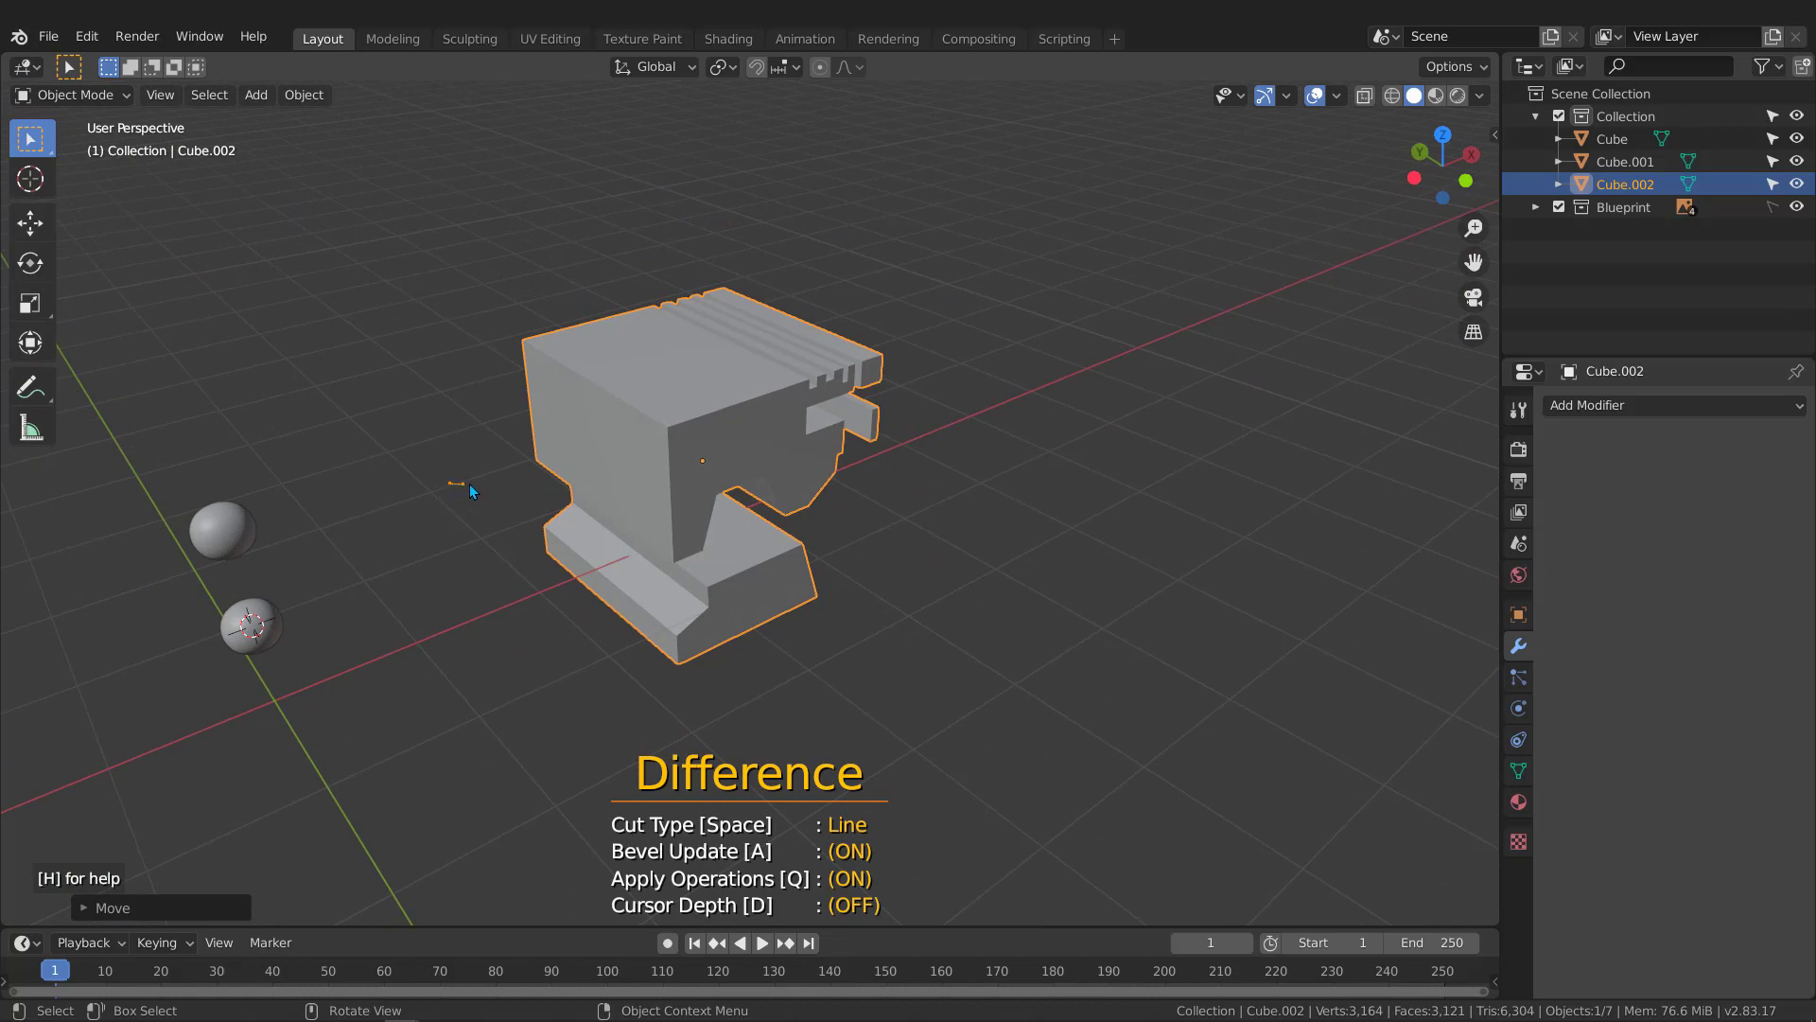
{"action": "left_click", "coordinate": [521, 475]}
{"action": "left_click", "coordinate": [598, 391]}
{"action": "key", "text": "space"}
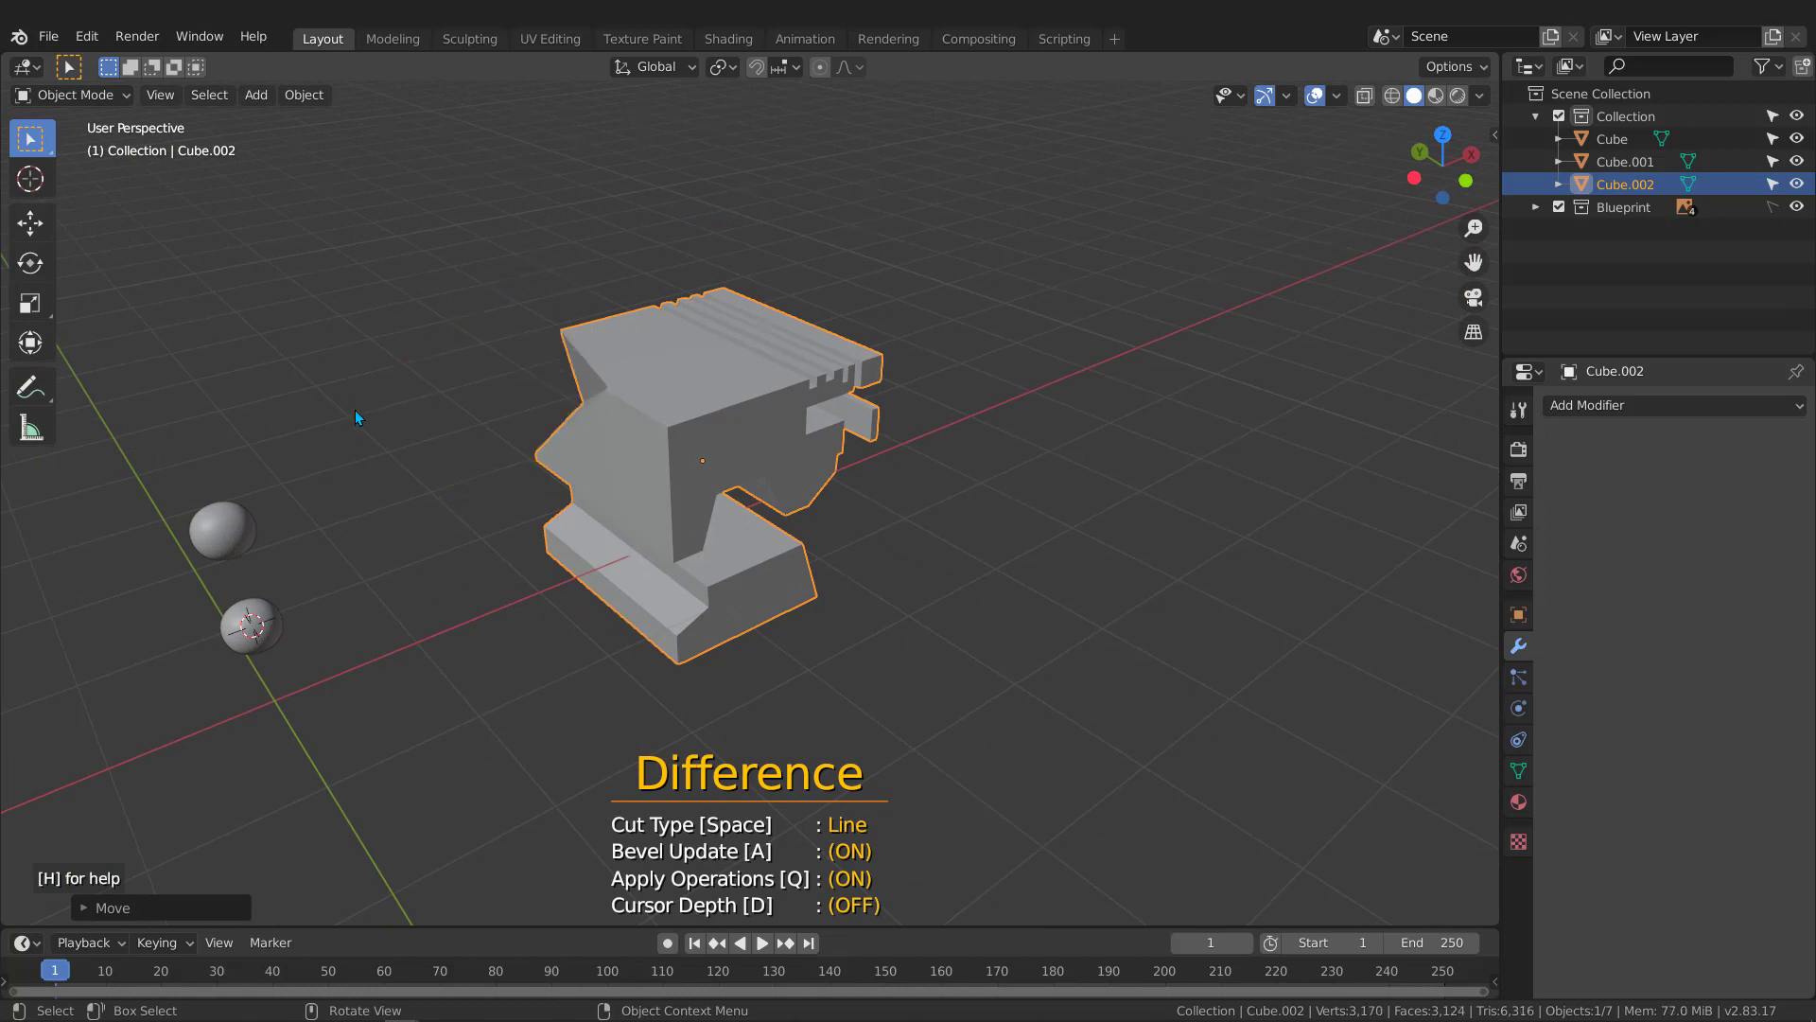
From a low perspective view, cut off the lower block's near-left corner with a Line cut
{"action": "middle_click_drag", "start_coordinate": [653, 378], "coordinate": [565, 353]}
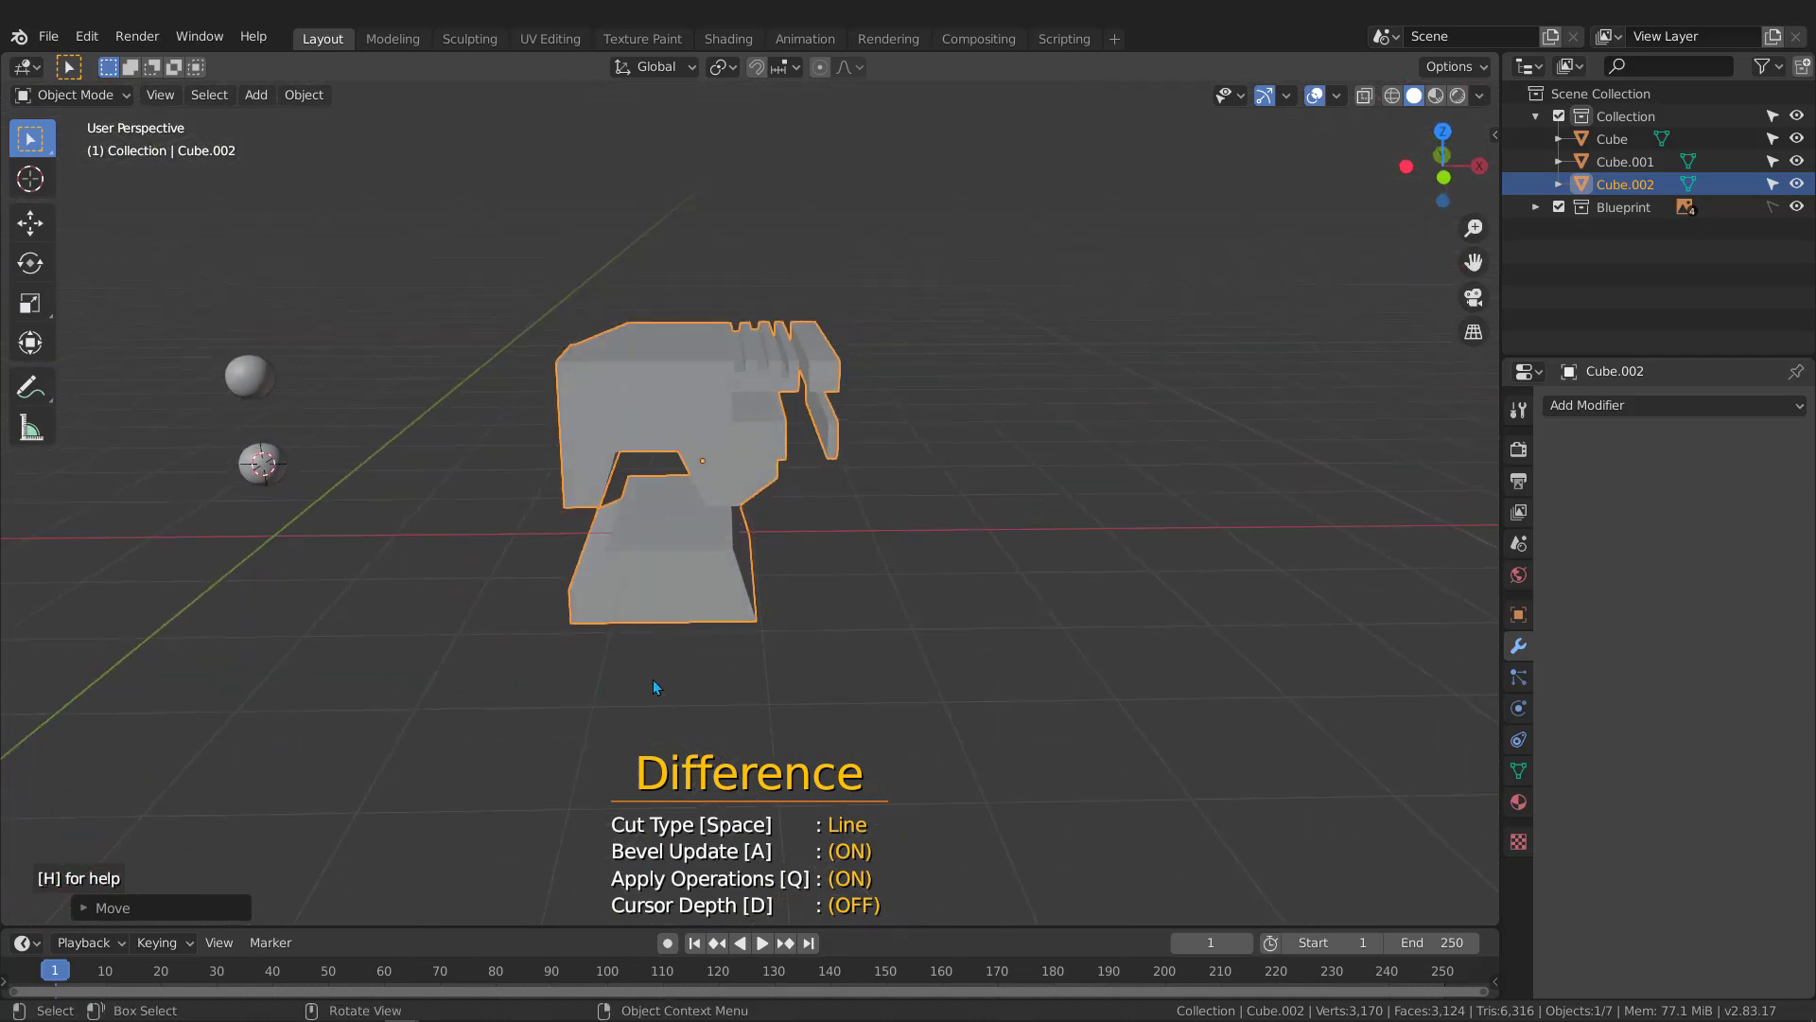
{"action": "mouse_move", "coordinate": [664, 664]}
{"action": "left_mouse_down"}
{"action": "mouse_move", "coordinate": [654, 582]}
{"action": "mouse_move", "coordinate": [593, 560]}
{"action": "left_mouse_up"}
{"action": "left_click", "coordinate": [683, 691]}
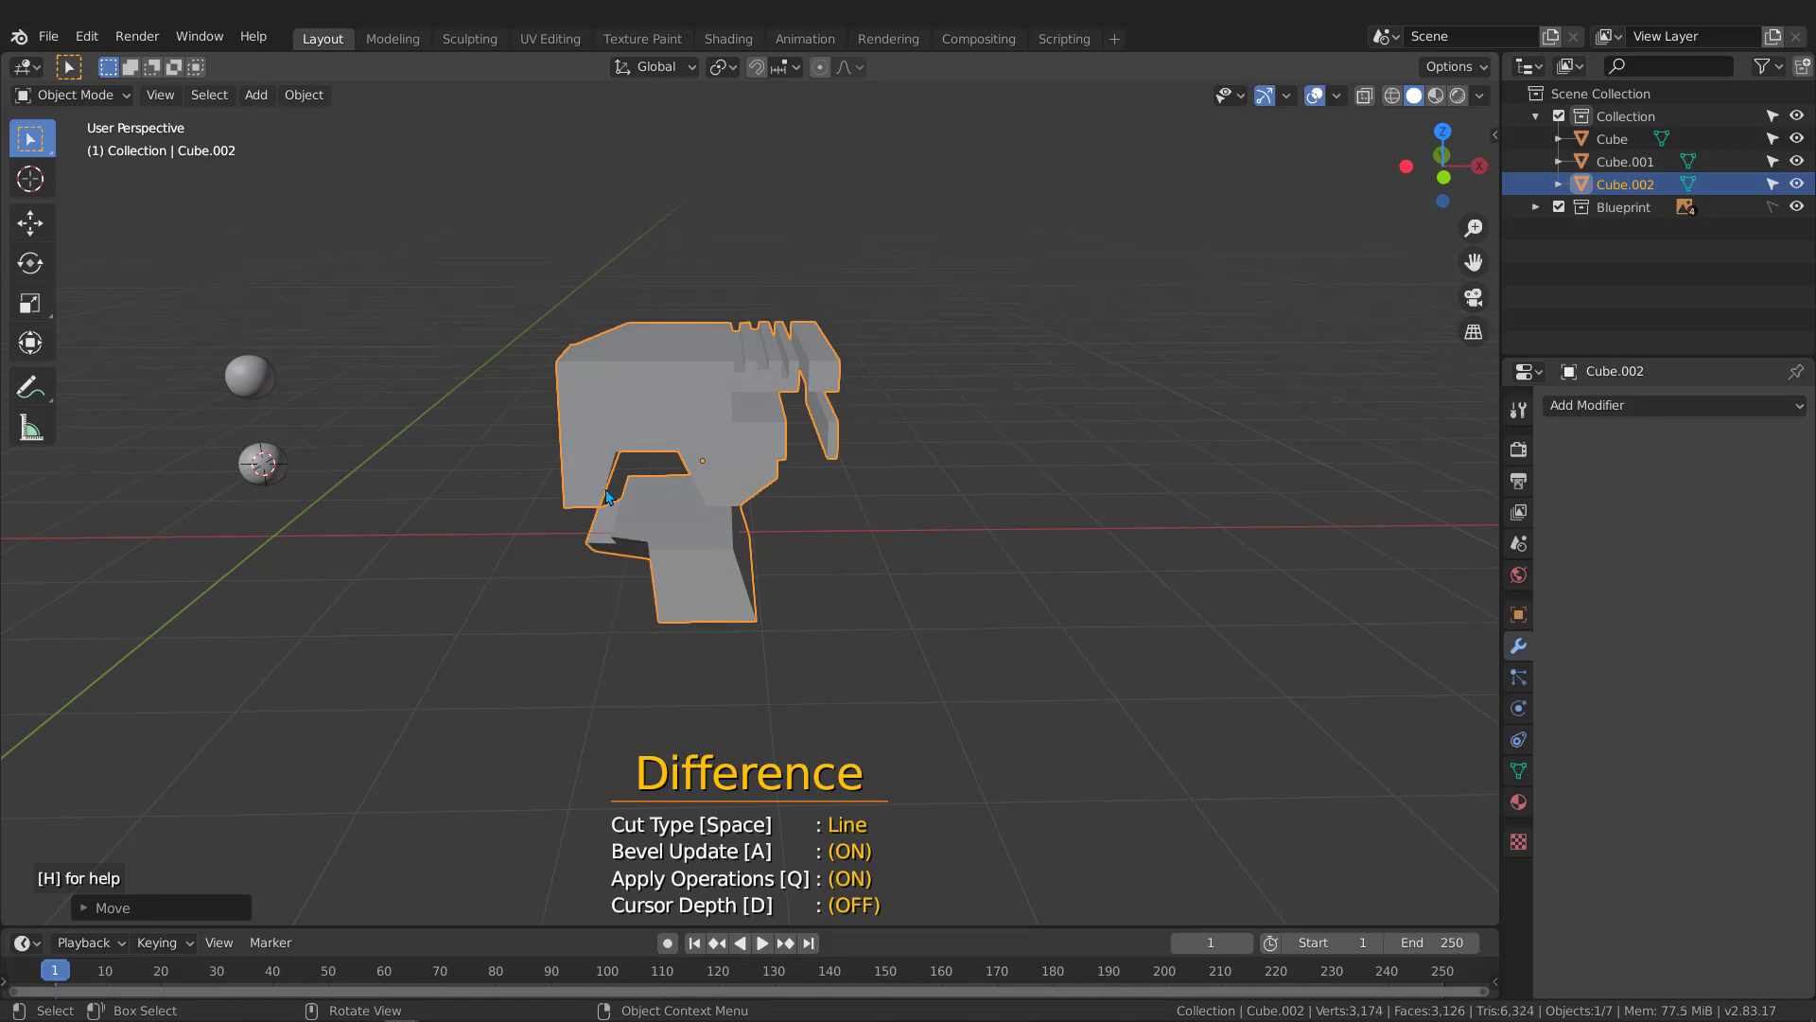
Switch the cut type to Circle and, in front view, cut a large circular hole through the middle of both blocks
{"action": "mouse_move", "coordinate": [611, 497]}
{"action": "middle_mouse_down"}
{"action": "mouse_move", "coordinate": [712, 423]}
{"action": "mouse_move", "coordinate": [520, 380]}
{"action": "mouse_move", "coordinate": [390, 401]}
{"action": "mouse_move", "coordinate": [477, 473]}
{"action": "mouse_move", "coordinate": [724, 509]}
{"action": "mouse_move", "coordinate": [644, 498]}
{"action": "middle_mouse_up"}
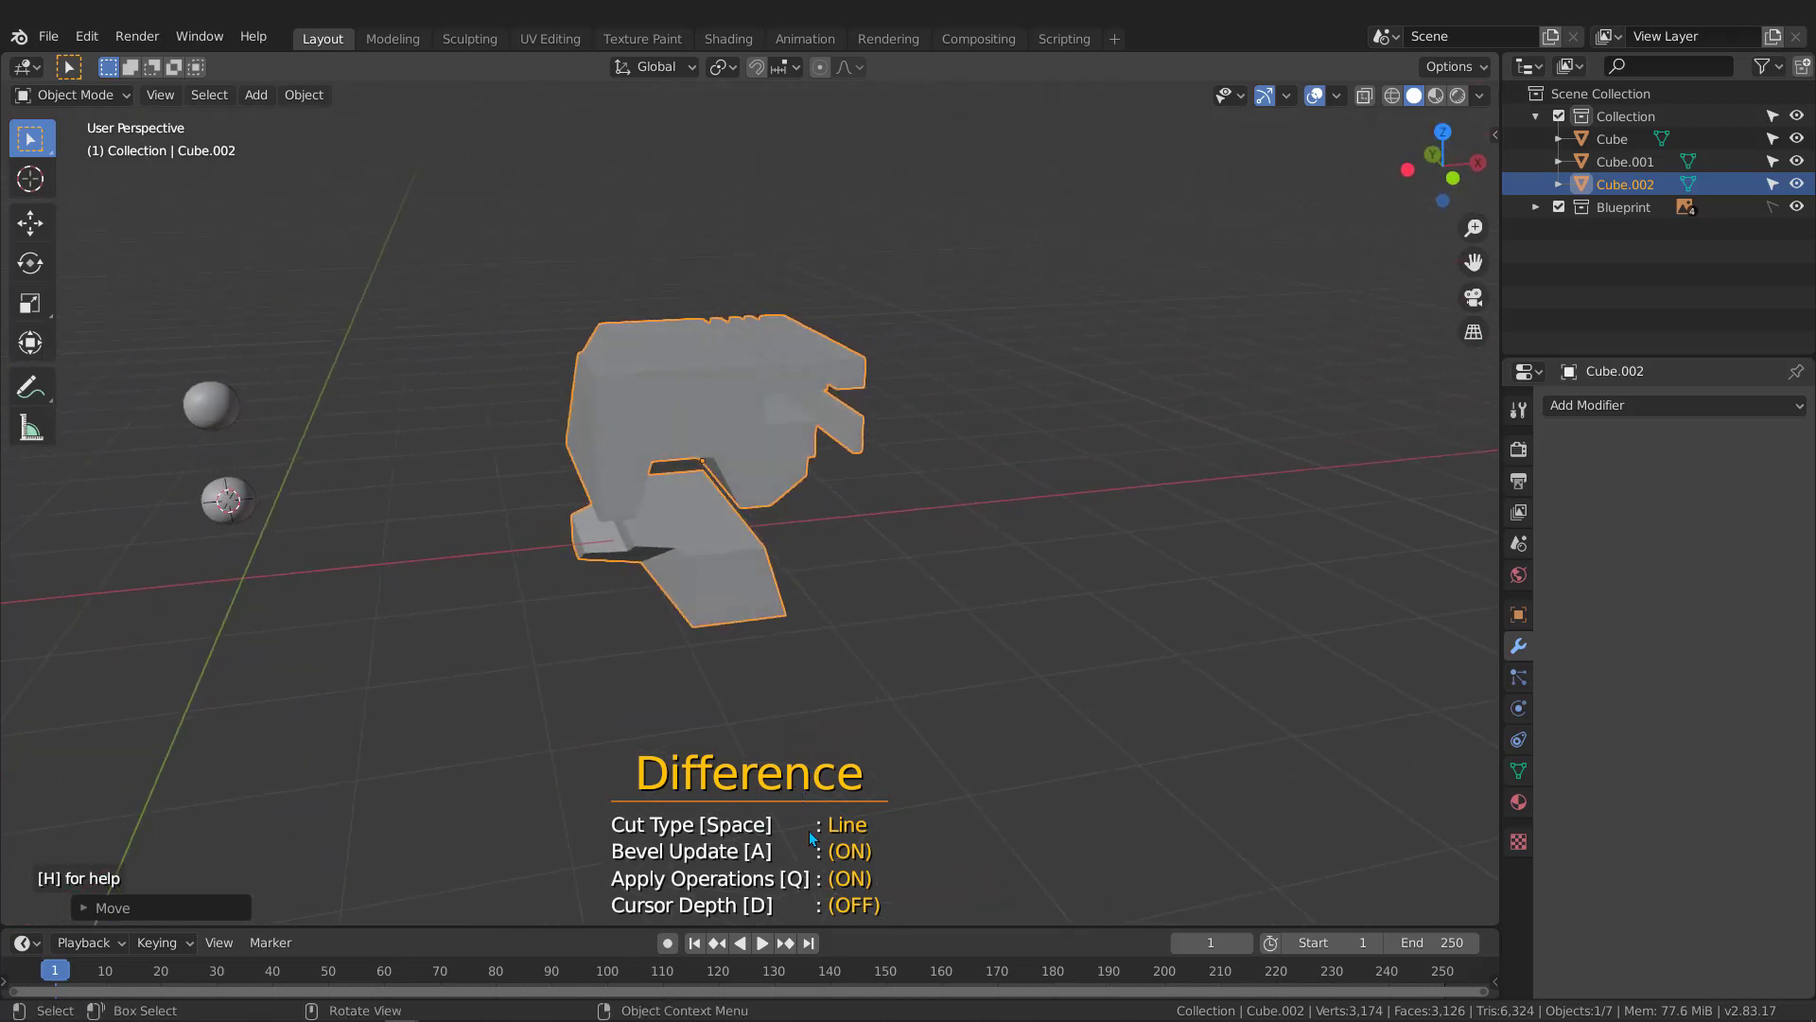
{"action": "middle_click_drag", "start_coordinate": [681, 519], "coordinate": [697, 527]}
{"action": "key", "text": "space"}
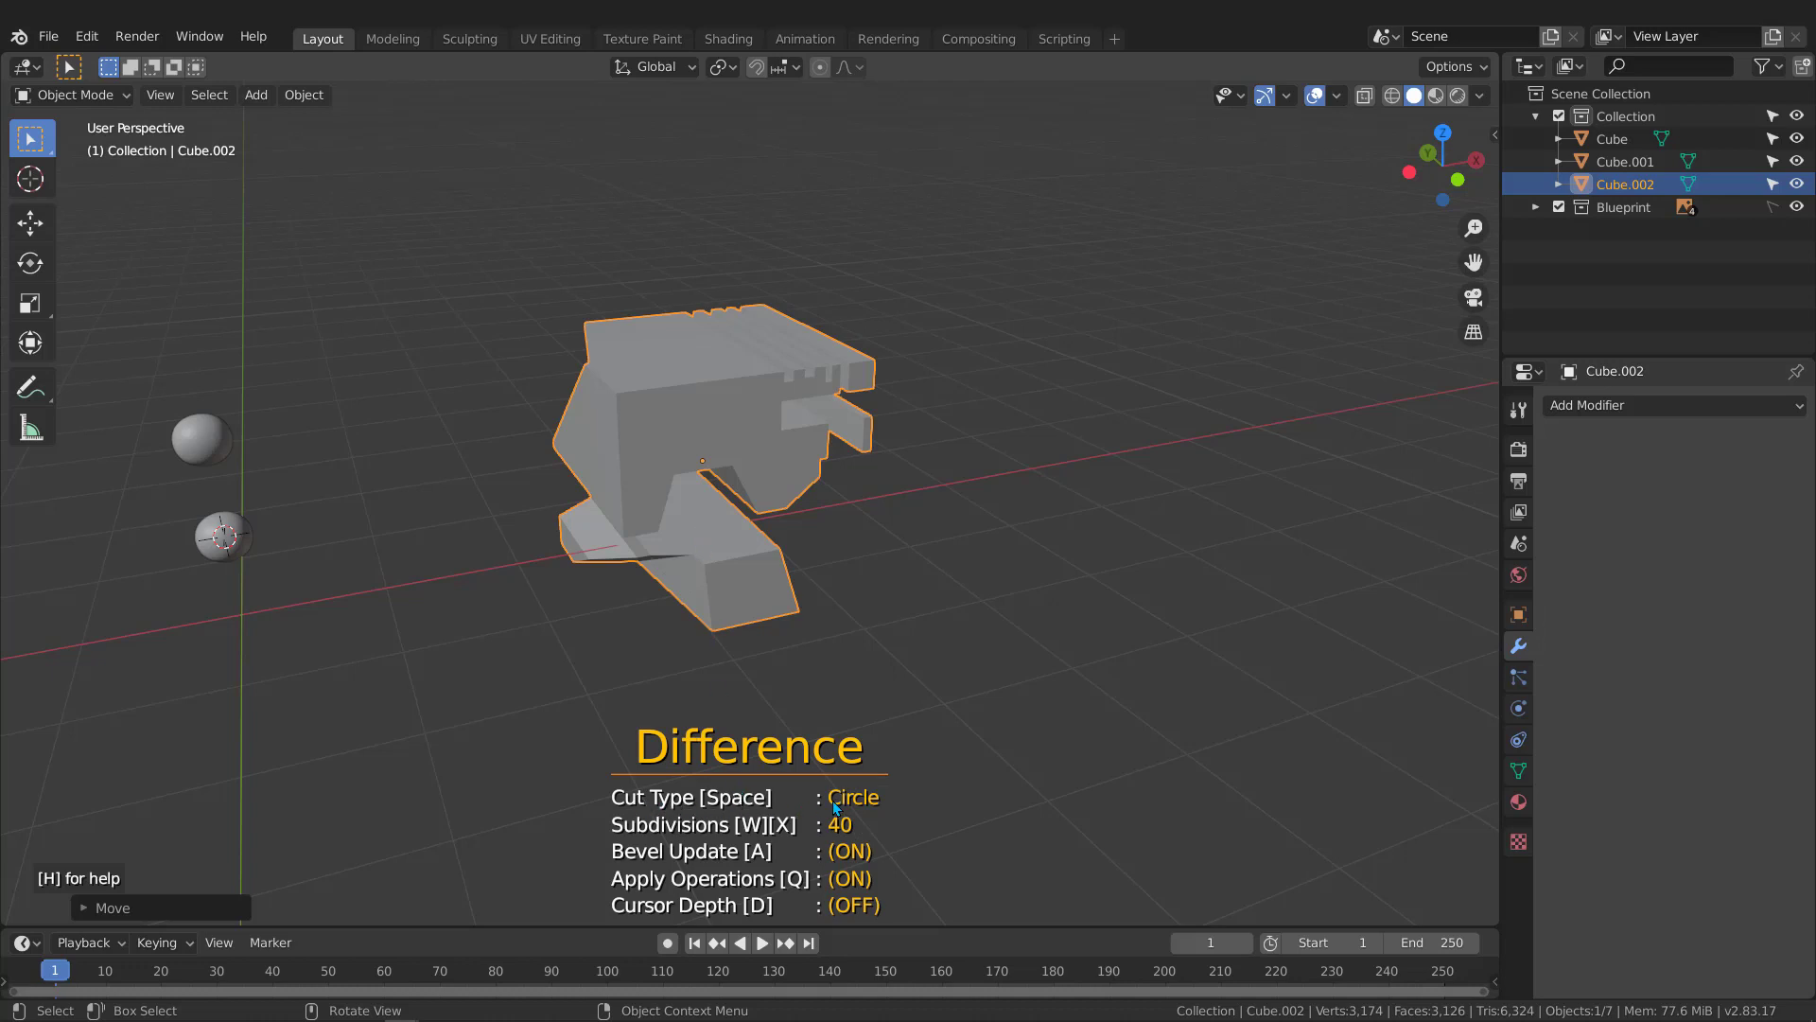
{"action": "middle_click_drag", "start_coordinate": [759, 473], "coordinate": [668, 484]}
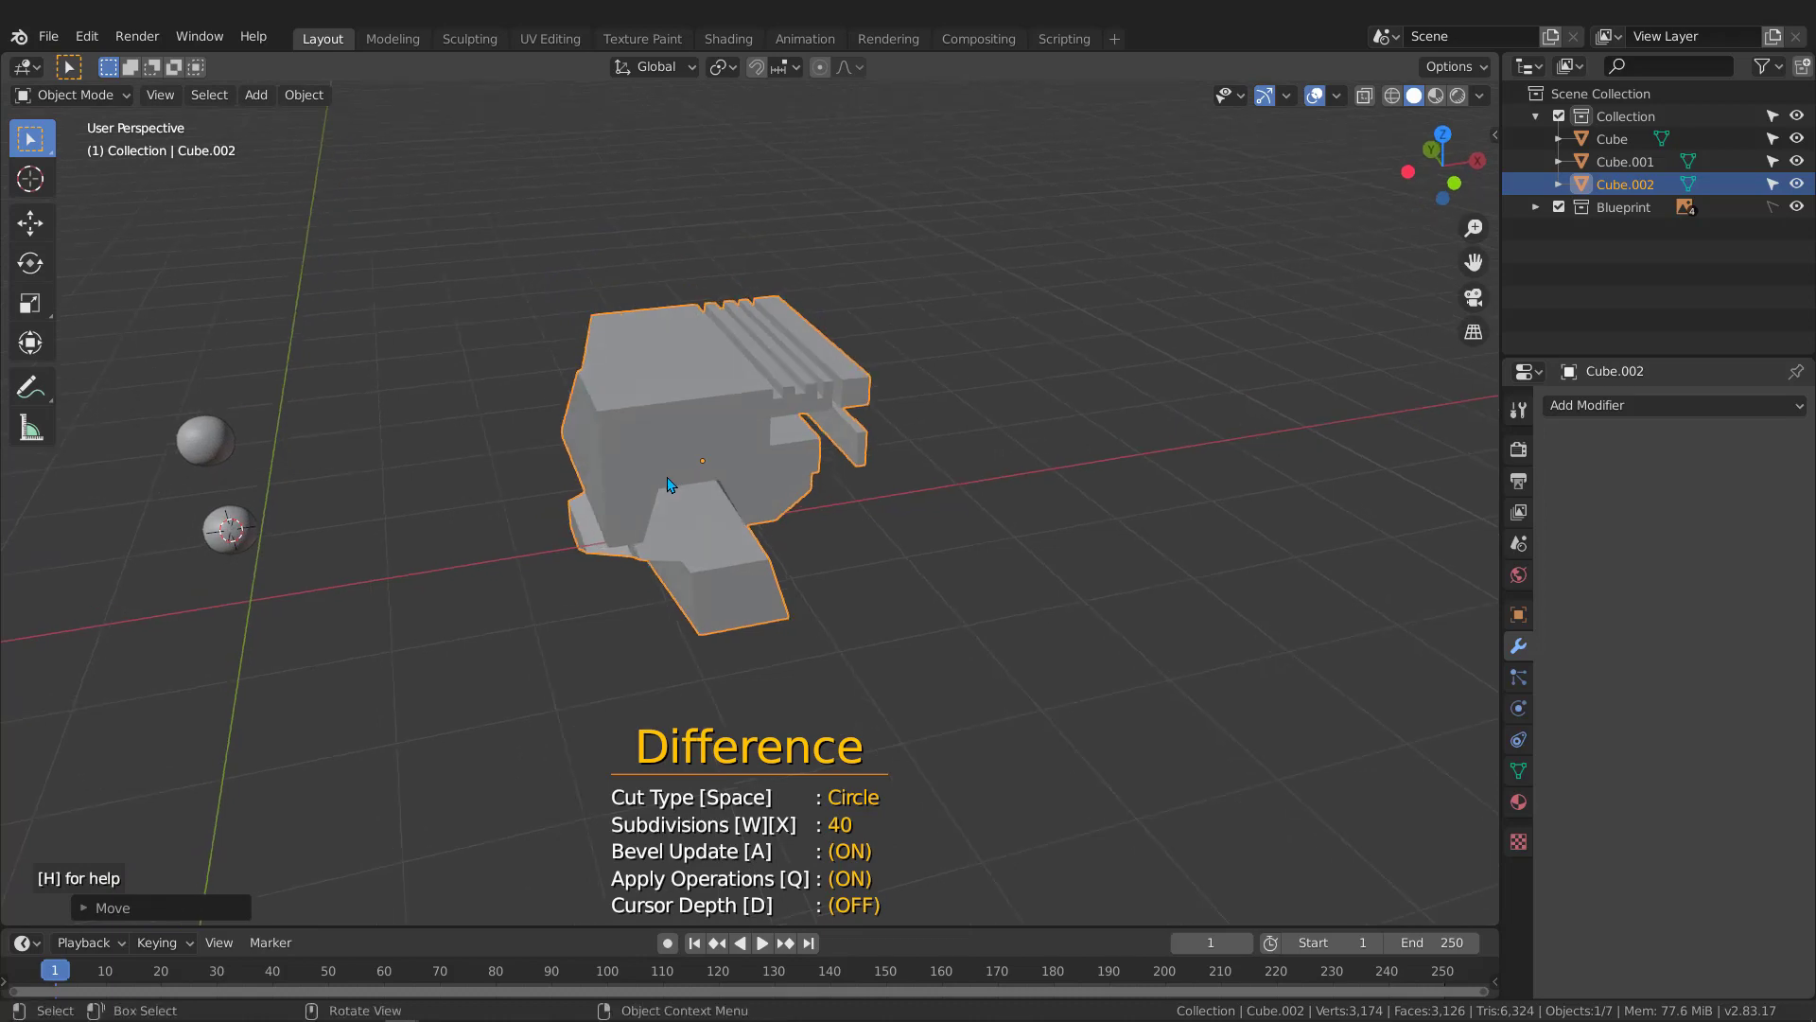
{"action": "key", "text": "KP_1"}
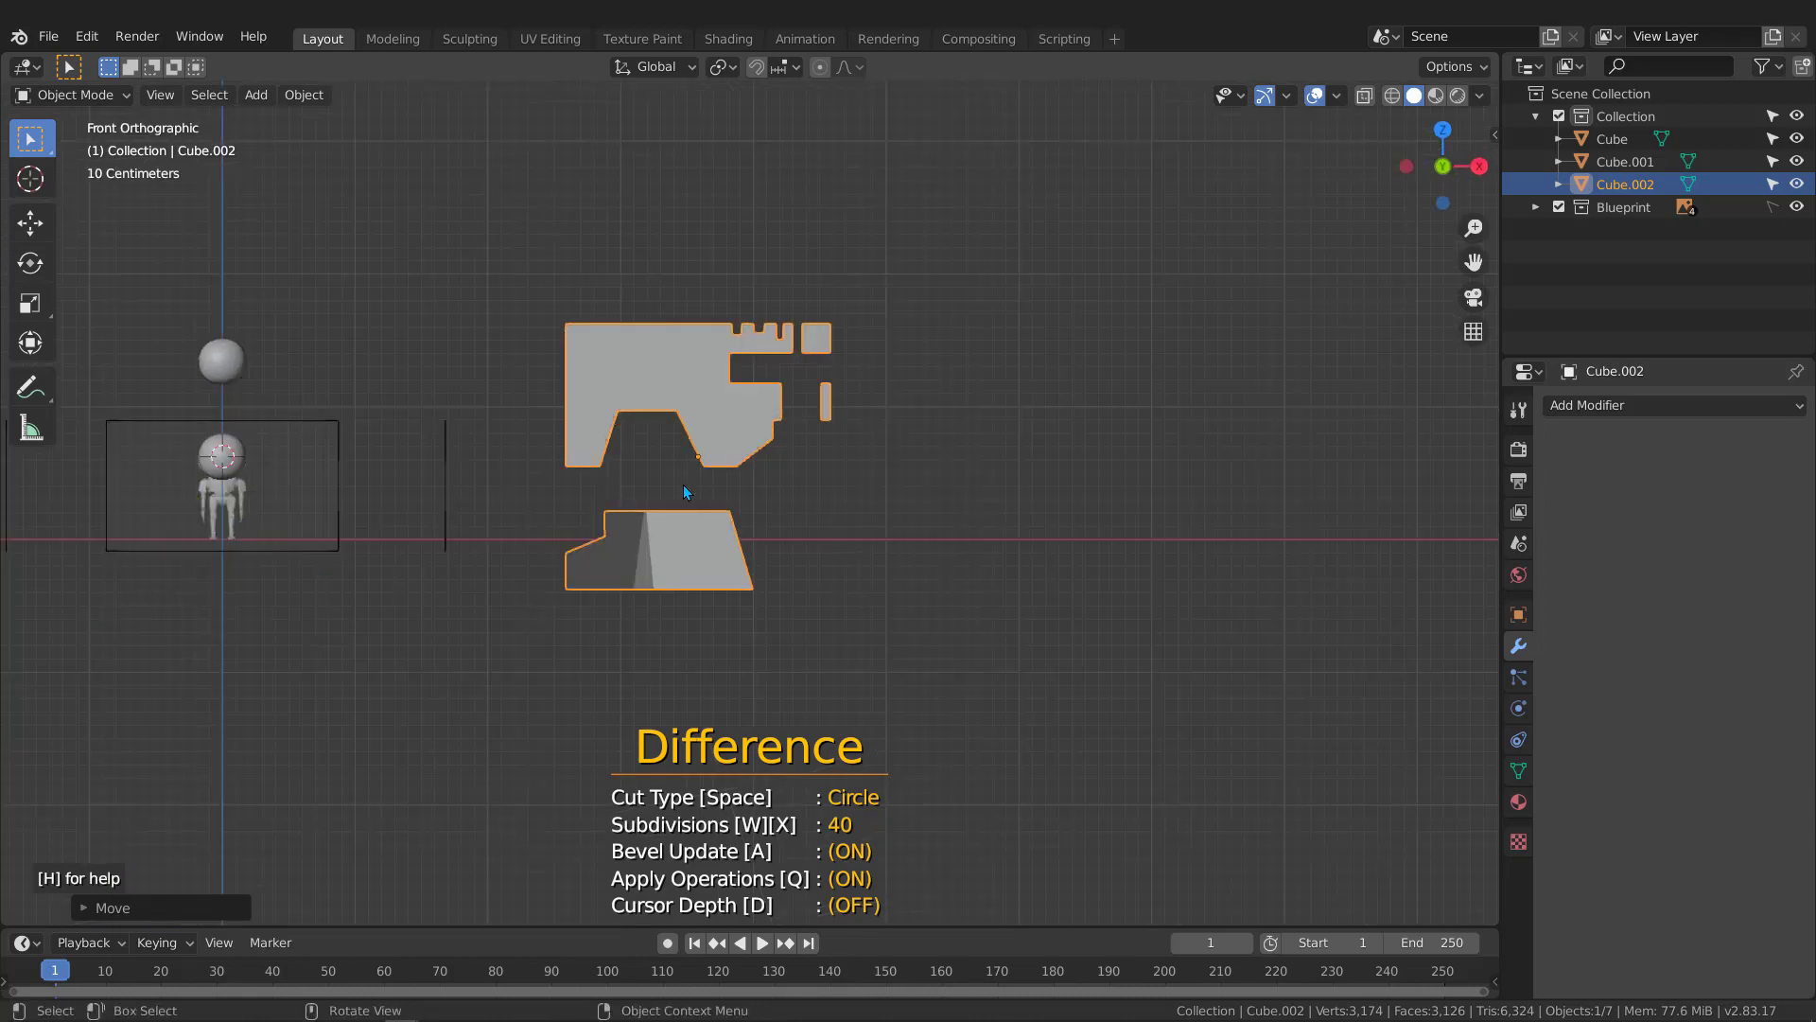
{"action": "scroll", "coordinate": [668, 481], "scroll_direction": "up", "scroll_amount": 2}
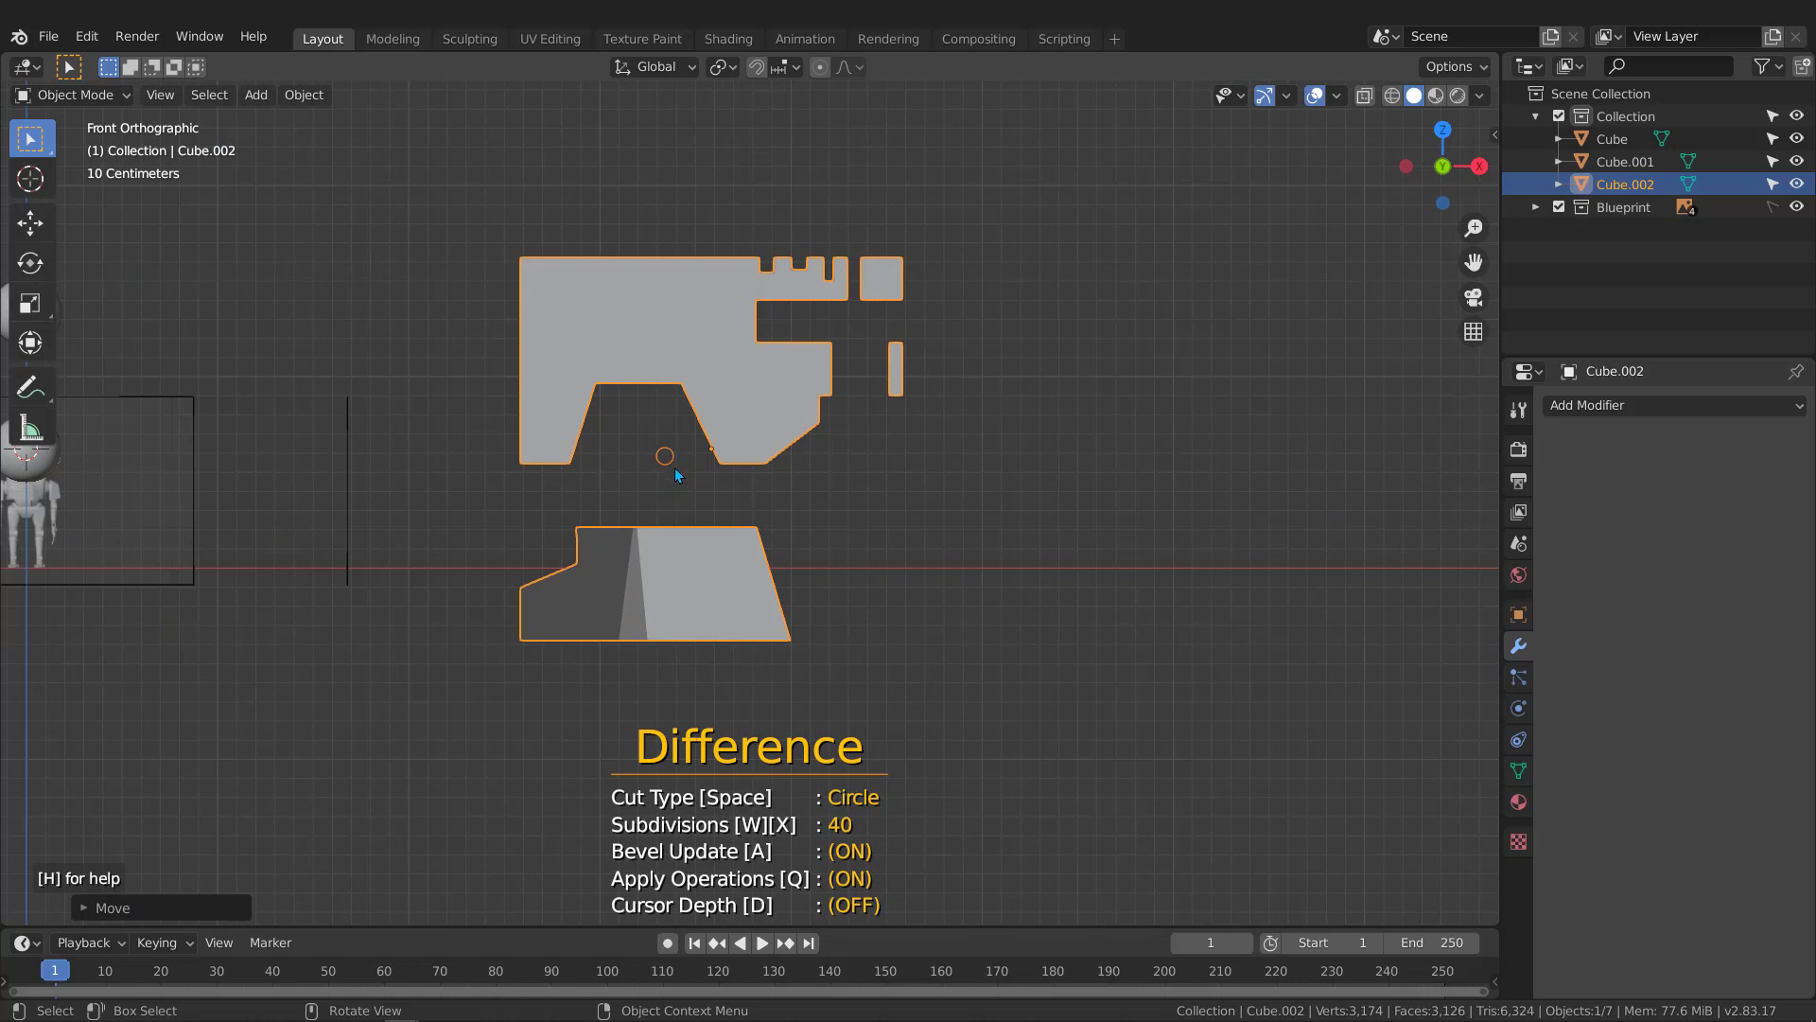
{"action": "left_click_drag", "start_coordinate": [676, 473], "coordinate": [791, 554]}
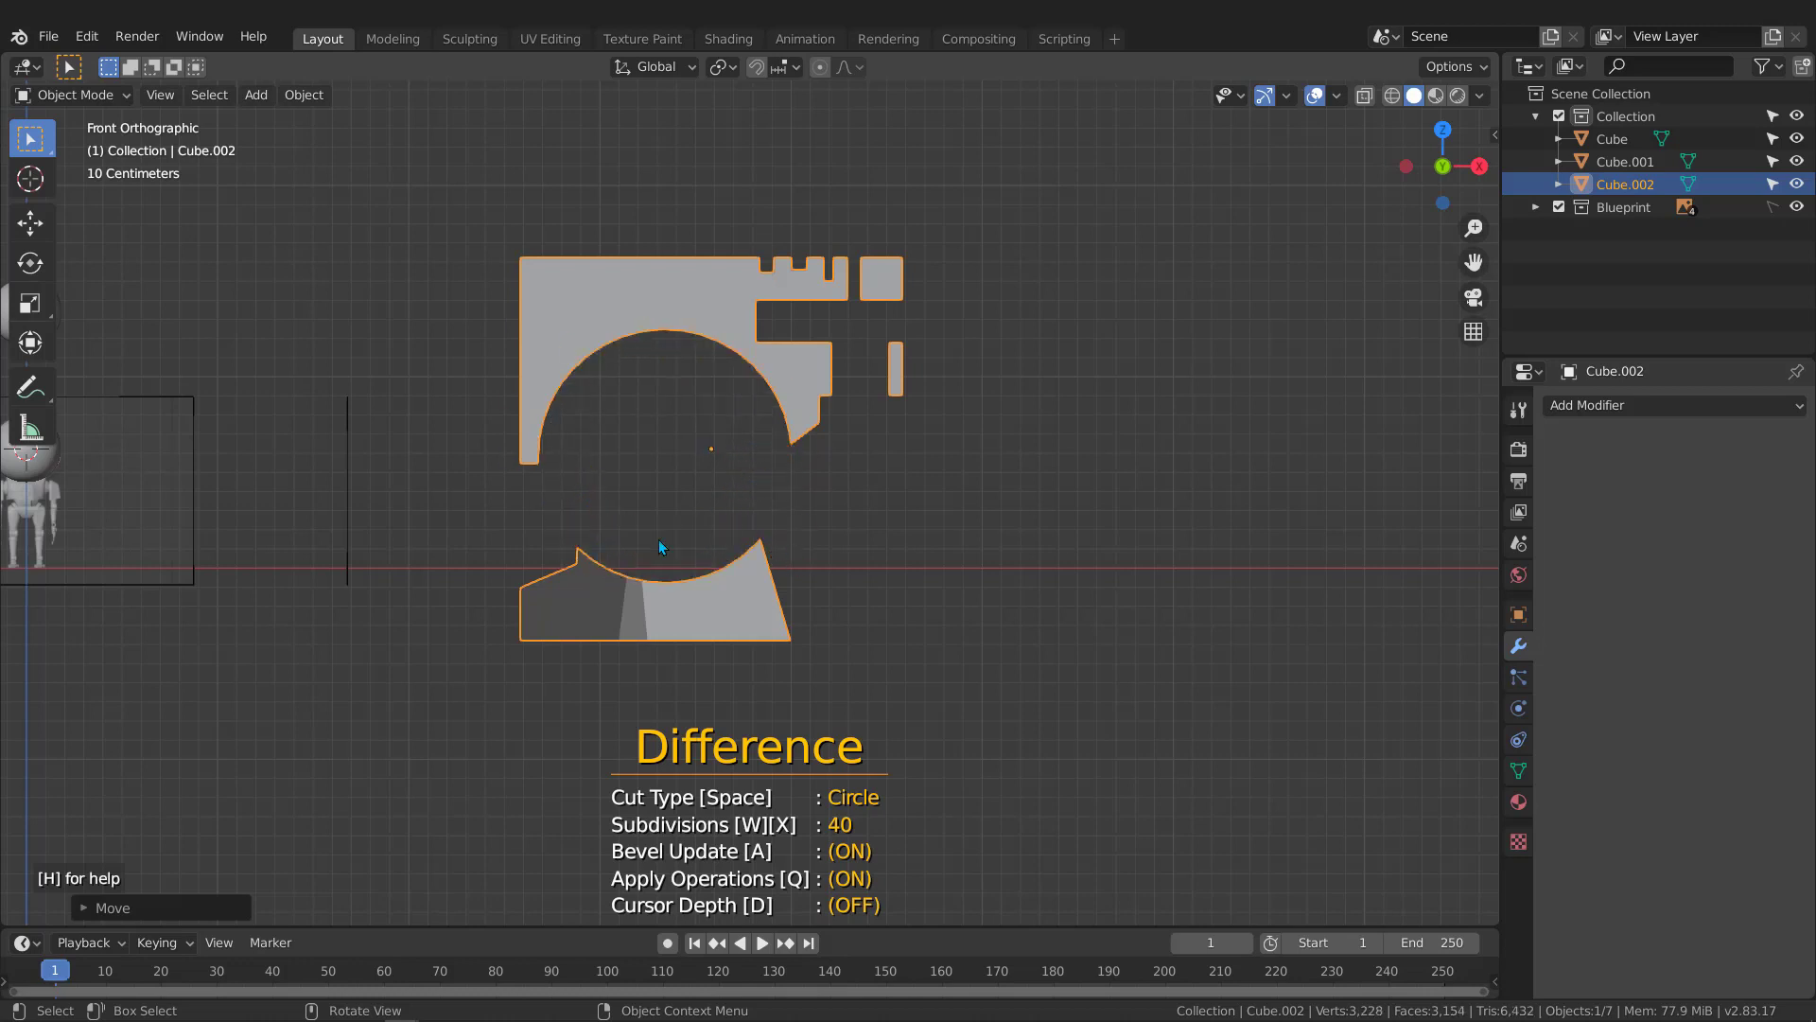
{"action": "middle_click_drag", "start_coordinate": [659, 547], "coordinate": [719, 494]}
{"action": "scroll", "coordinate": [760, 359], "scroll_direction": "up", "scroll_amount": 2}
{"action": "middle_click_drag", "start_coordinate": [761, 353], "coordinate": [799, 342]}
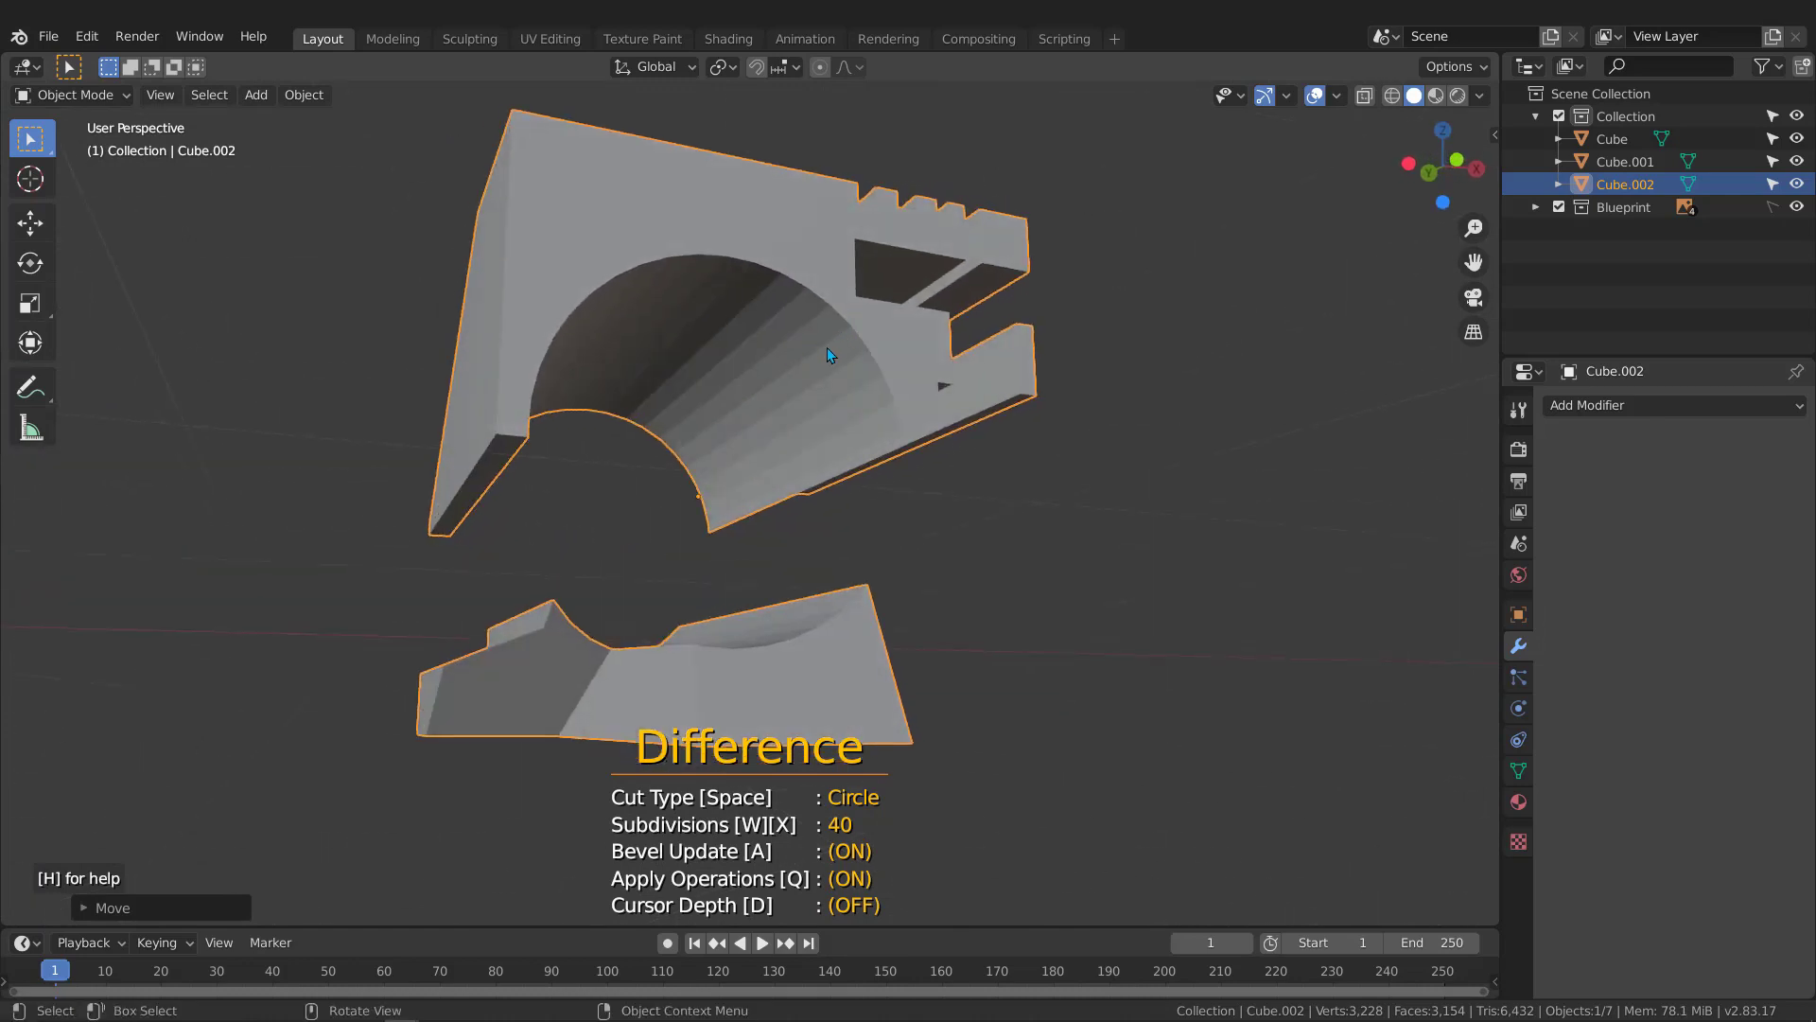
{"action": "middle_click_drag", "start_coordinate": [684, 397], "coordinate": [829, 391]}
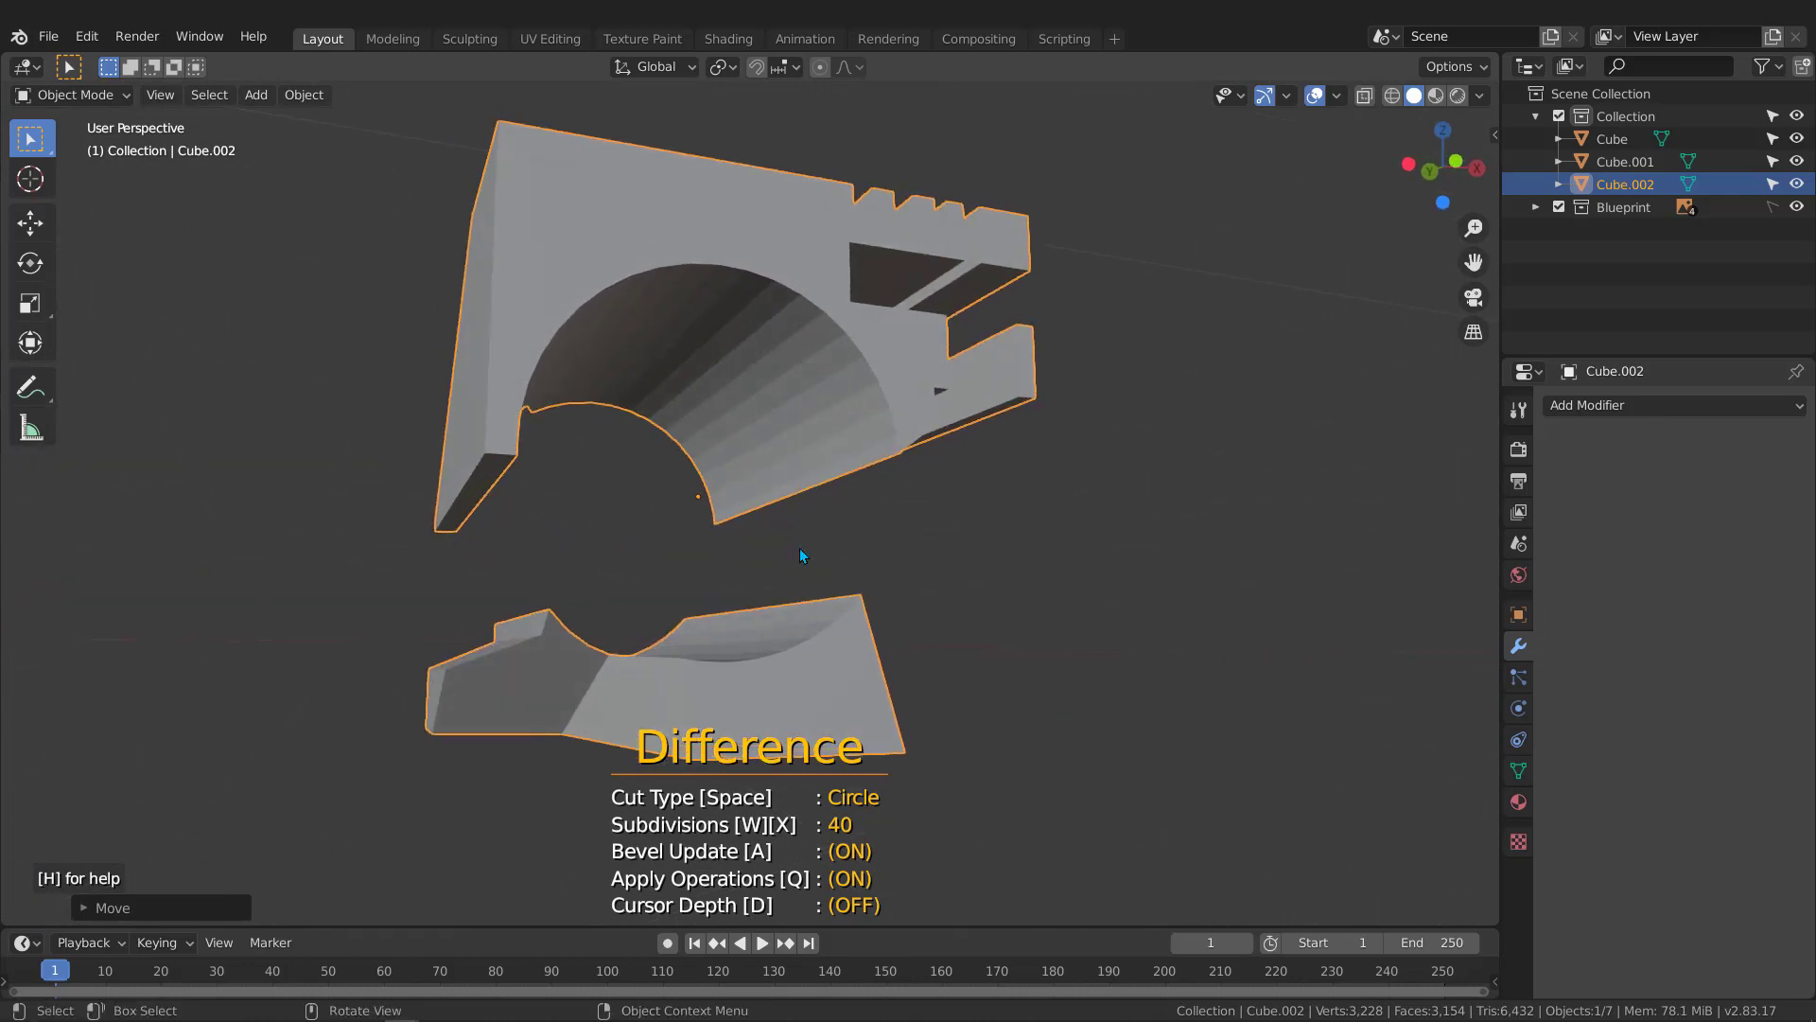
In front view, try a Circle cut over the upper block's upper-left corner with its subdivisions reduced to 4
{"action": "key", "text": "KP_1"}
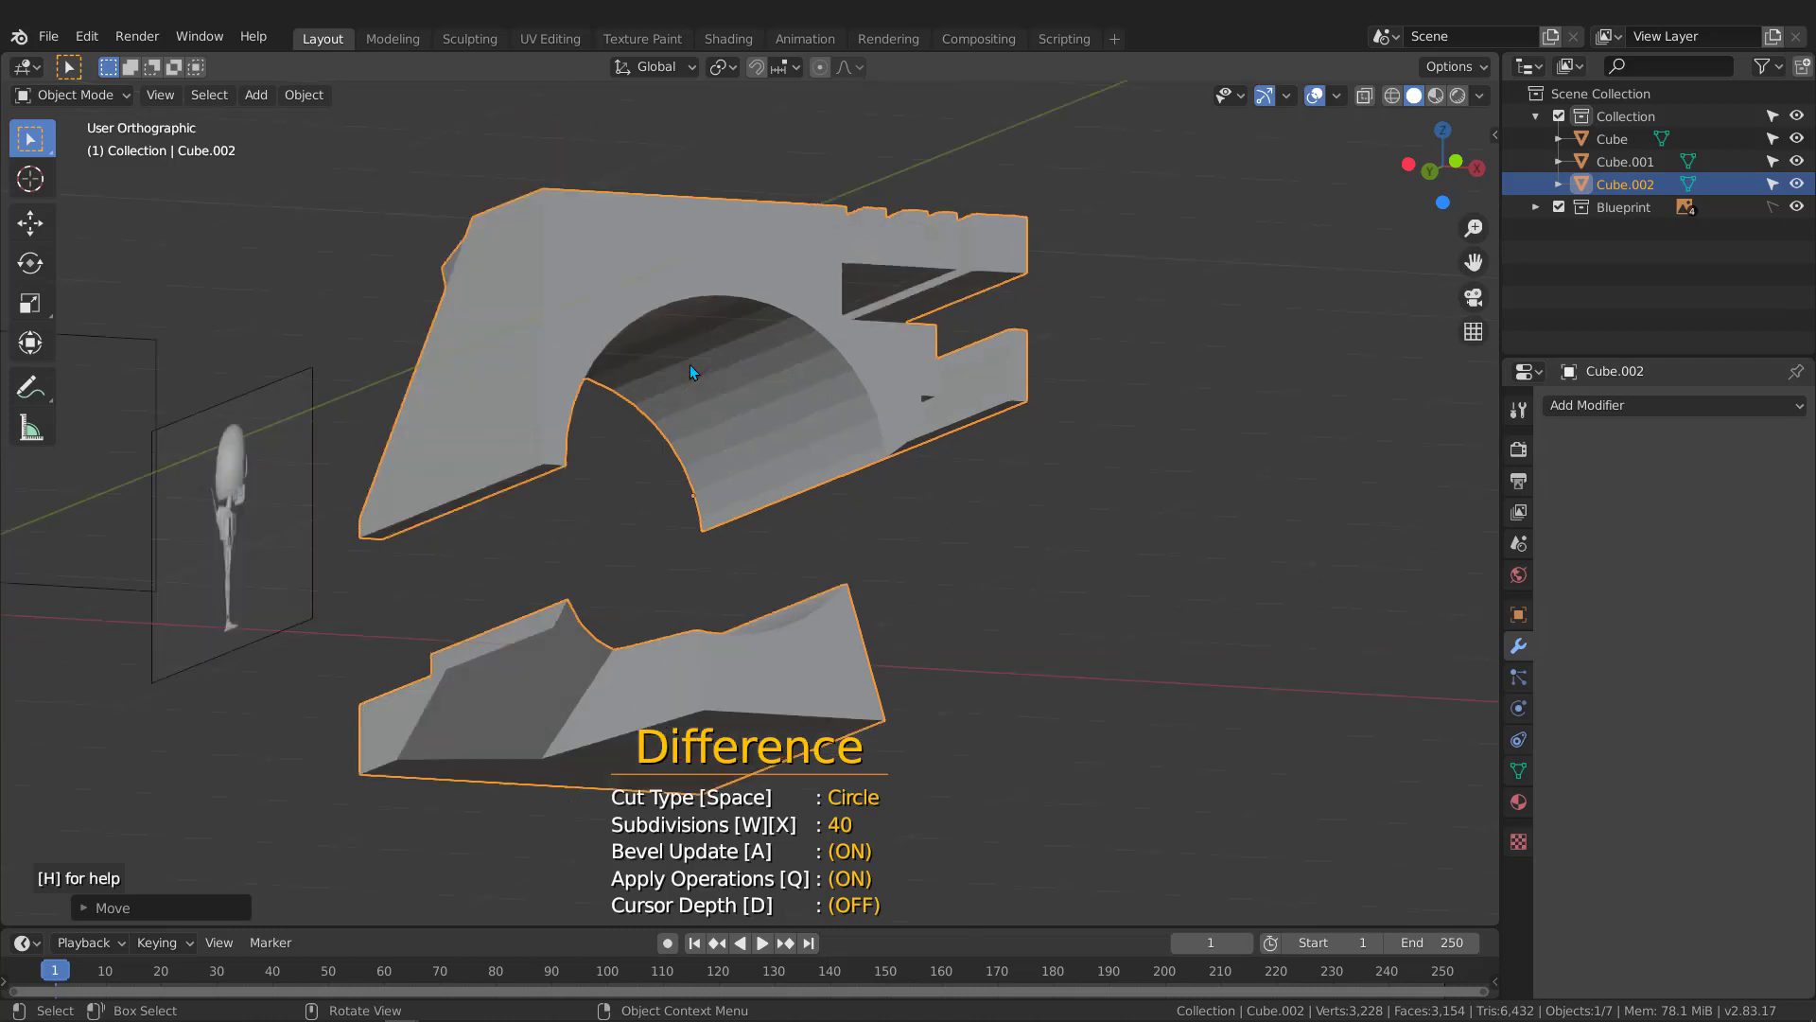
{"action": "key", "text": "ctrl"}
{"action": "middle_click_drag", "start_coordinate": [592, 302], "coordinate": [606, 312], "text": "shift"}
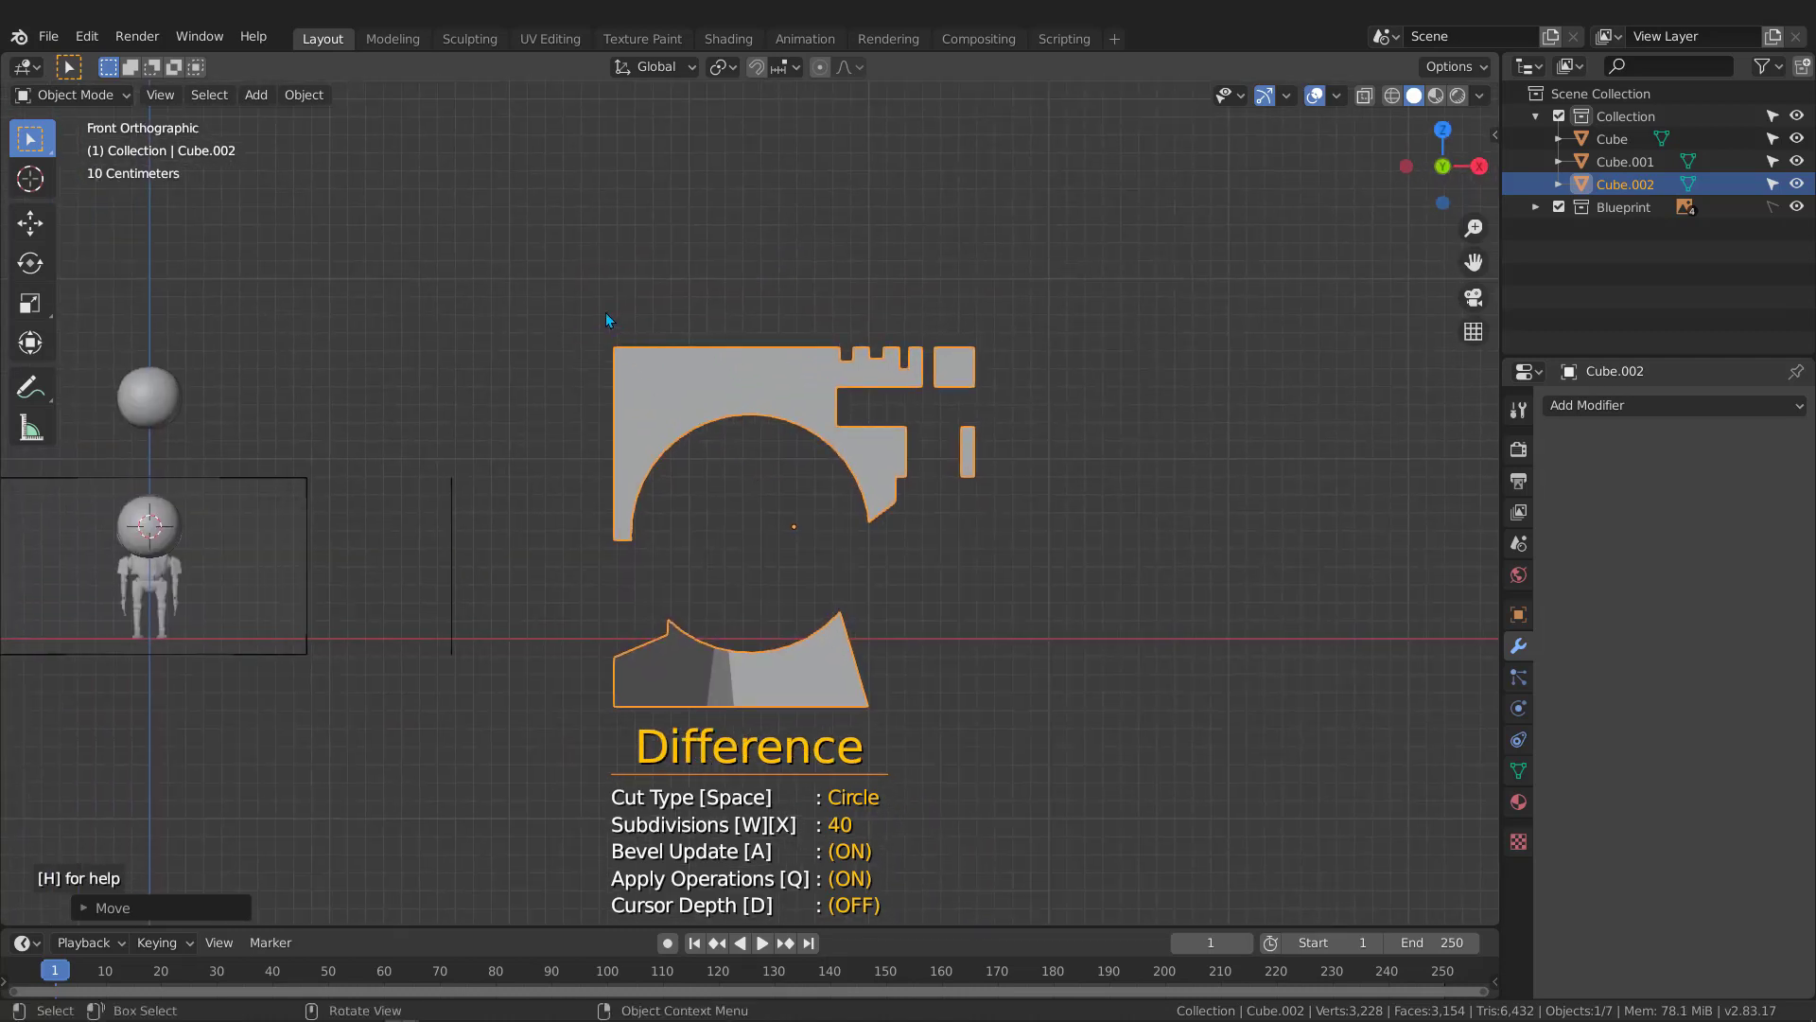
{"action": "left_click_drag", "start_coordinate": [549, 272], "coordinate": [731, 511]}
{"action": "key", "text": "w"}
{"action": "key", "text": "w"}
{"action": "key", "text": "w"}
{"action": "key", "text": "w"}
{"action": "key", "text": "w"}
{"action": "key", "text": "w"}
{"action": "key", "text": "w"}
{"action": "key", "text": "w"}
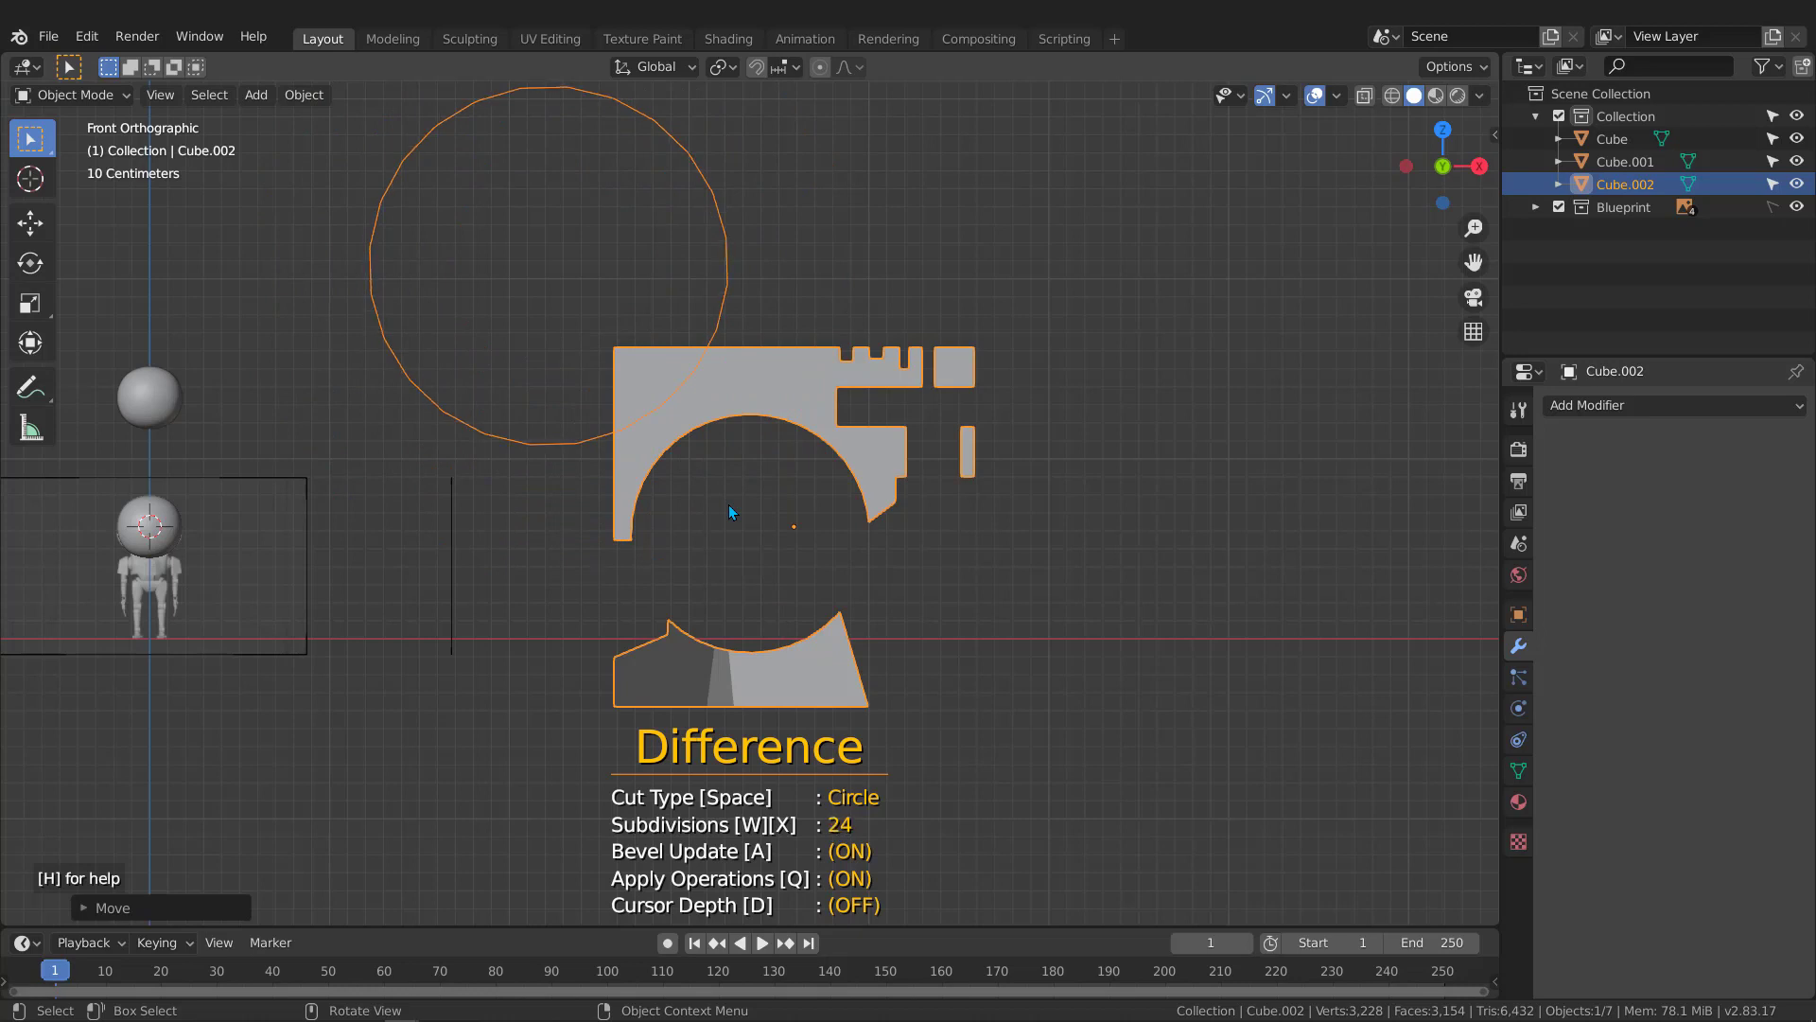
{"action": "key", "text": "w"}
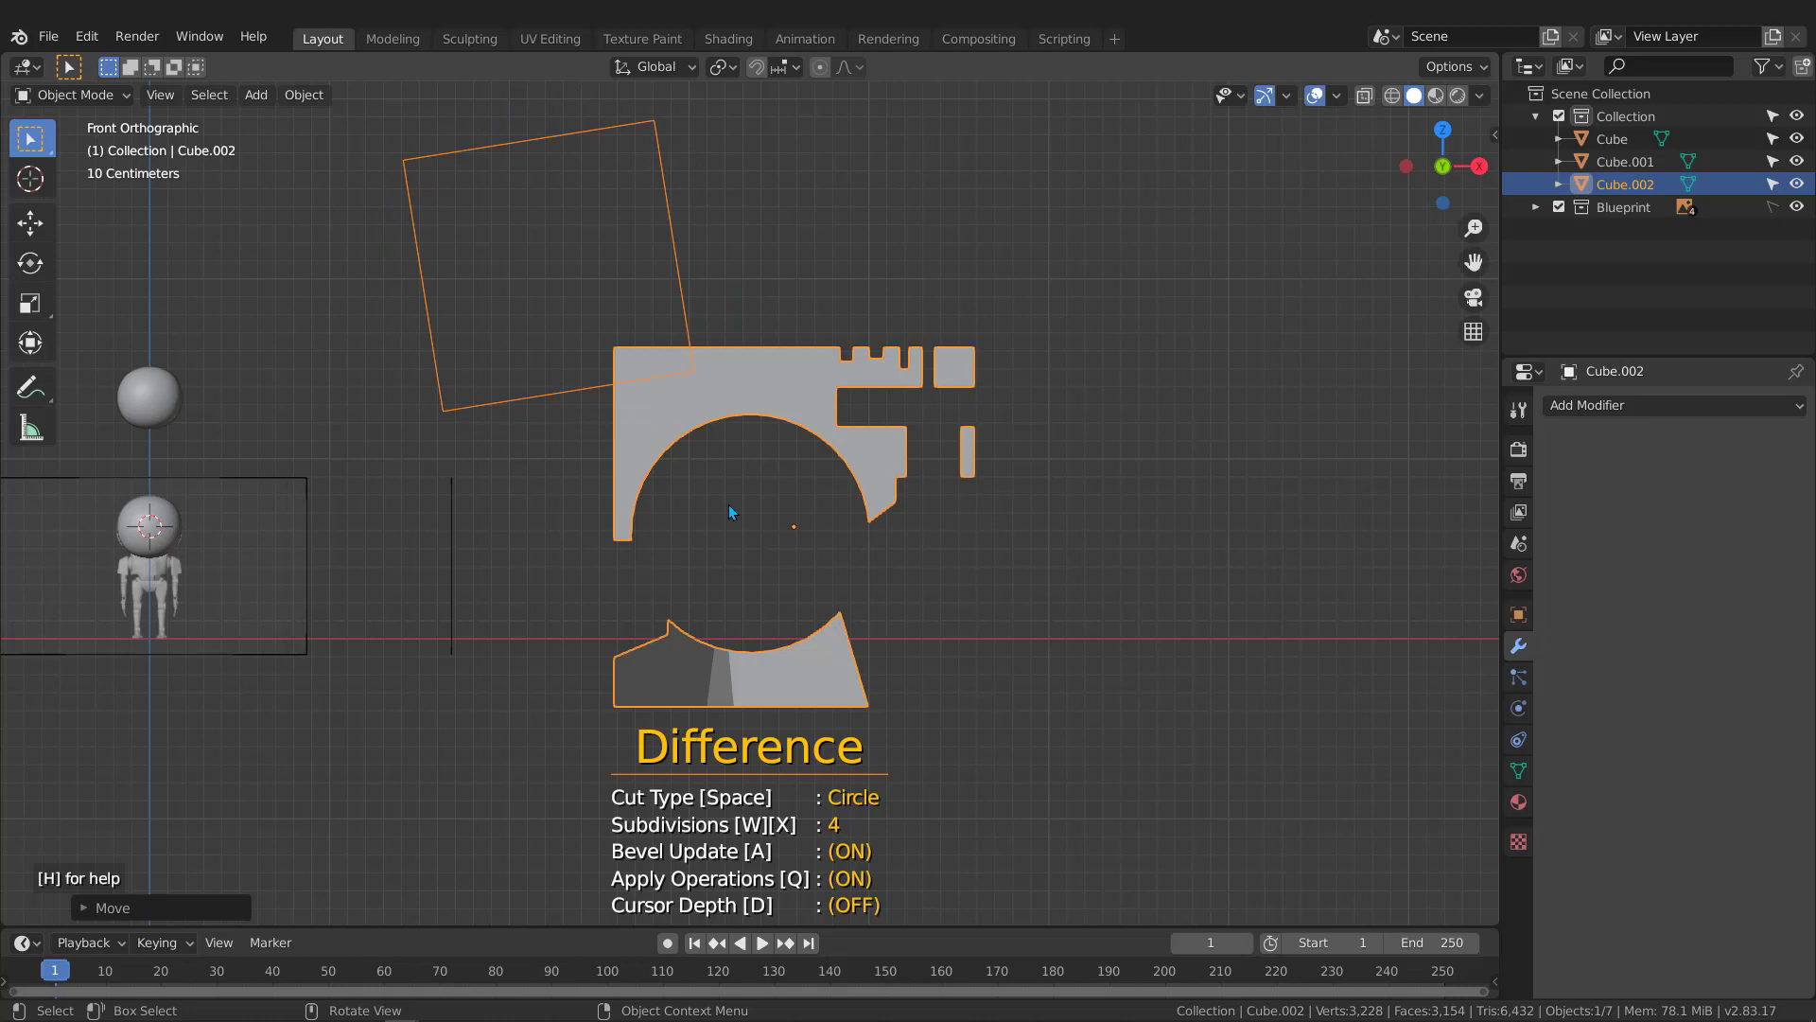
{"action": "mouse_move", "coordinate": [729, 506]}
{"action": "left_mouse_down"}
{"action": "mouse_move", "coordinate": [722, 525]}
{"action": "mouse_move", "coordinate": [747, 485]}
{"action": "left_mouse_up"}
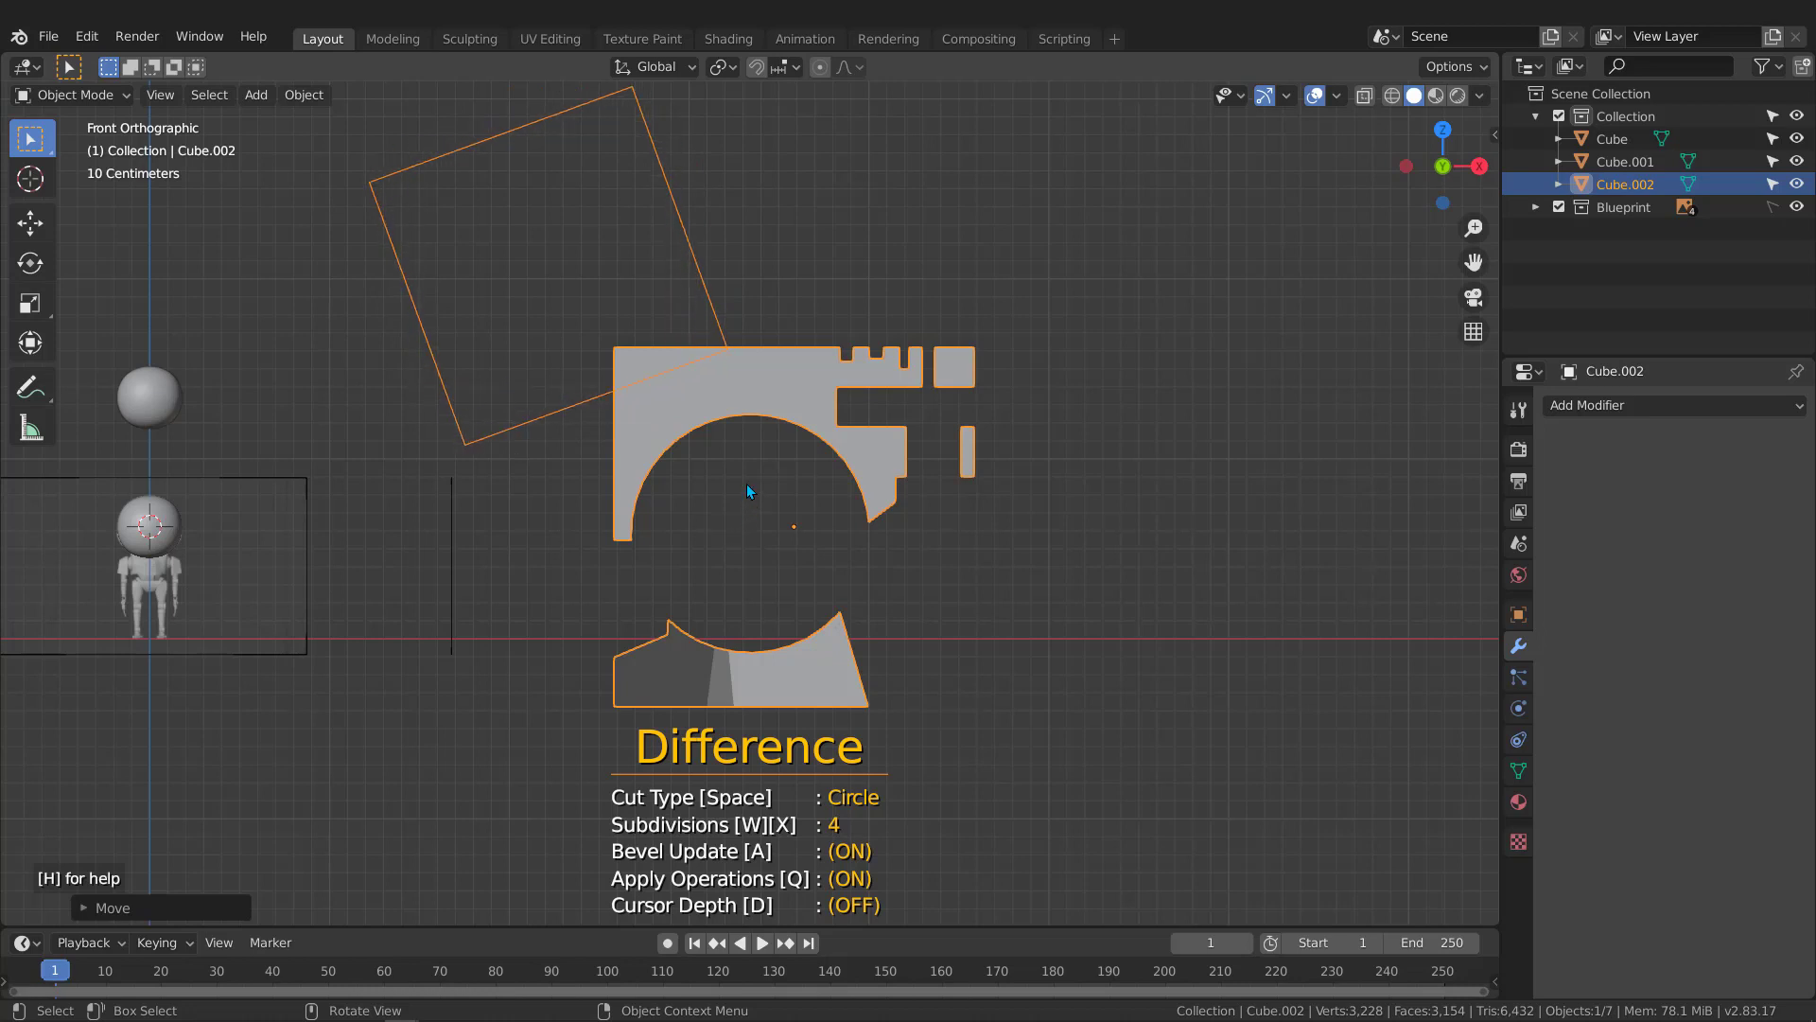
{"action": "key", "text": "ctrl"}
{"action": "left_click_drag", "start_coordinate": [747, 488], "coordinate": [778, 514]}
{"action": "key", "text": "Escape"}
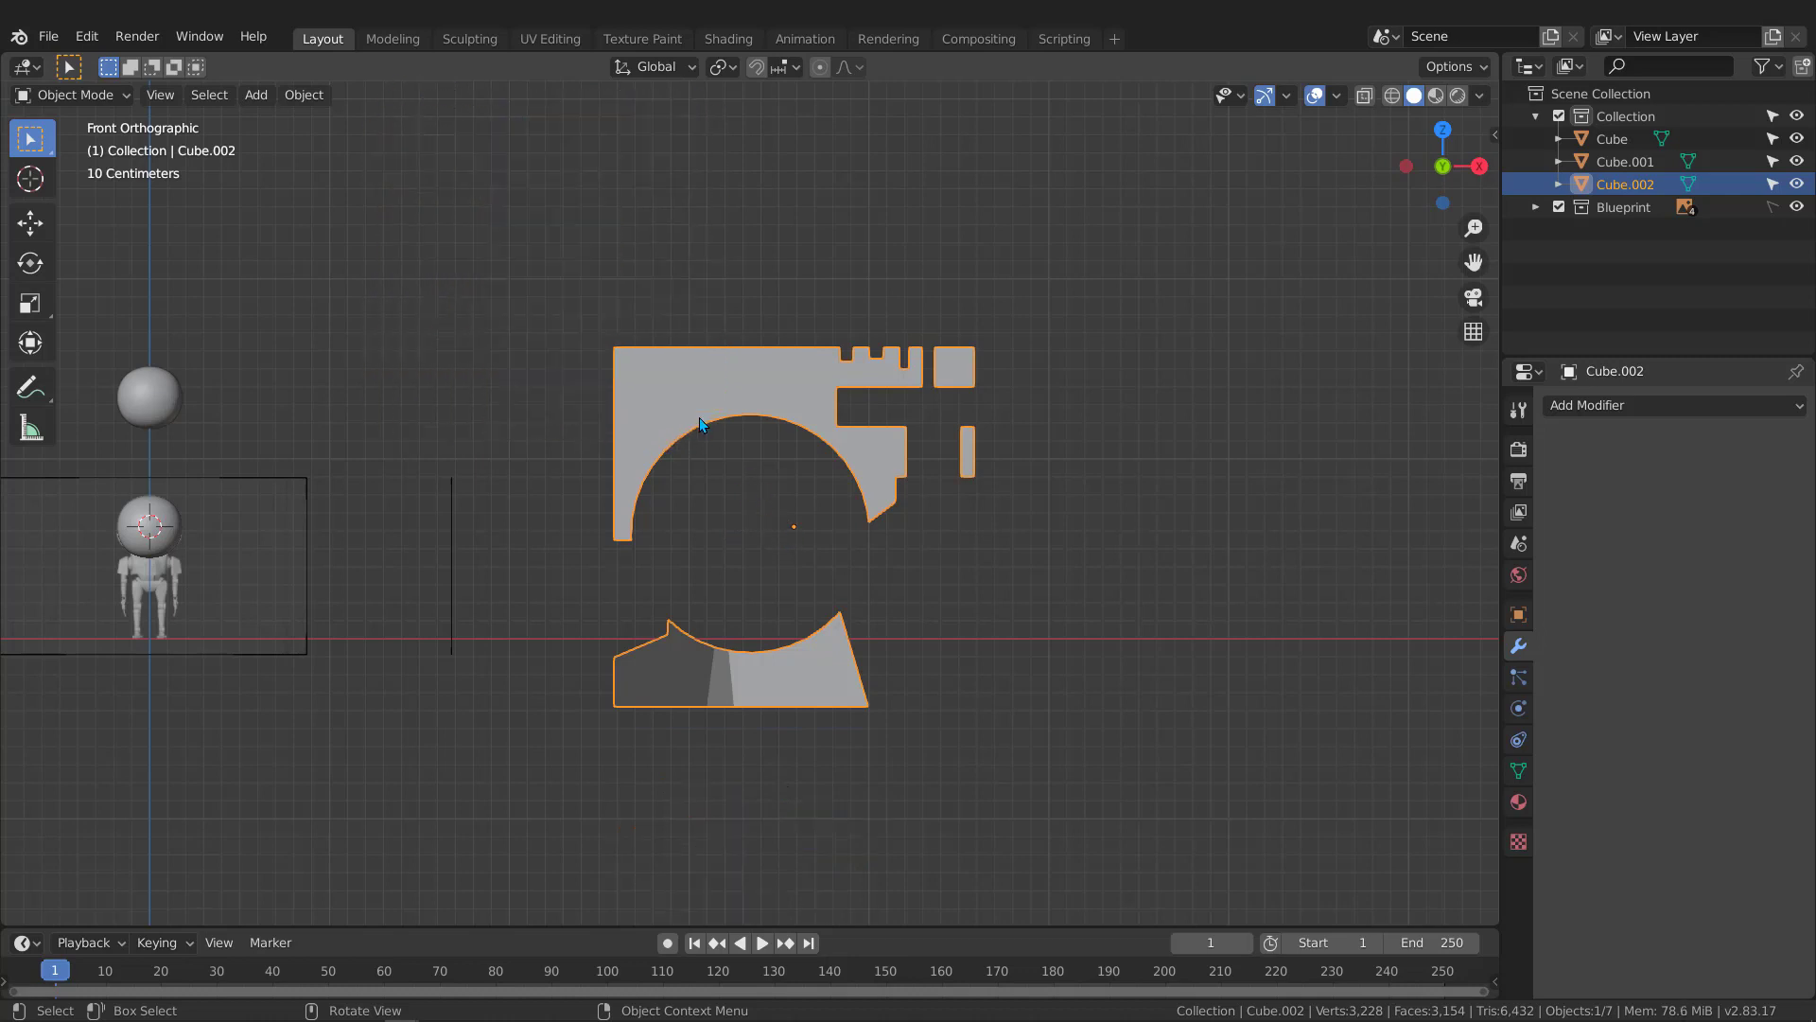
Start a new Difference cut of type Circle and draw the circle over the upper block's upper-left corner
{"action": "key", "text": "ctrl"}
{"action": "key", "text": "ctrl+shift+x"}
{"action": "key", "text": "space"}
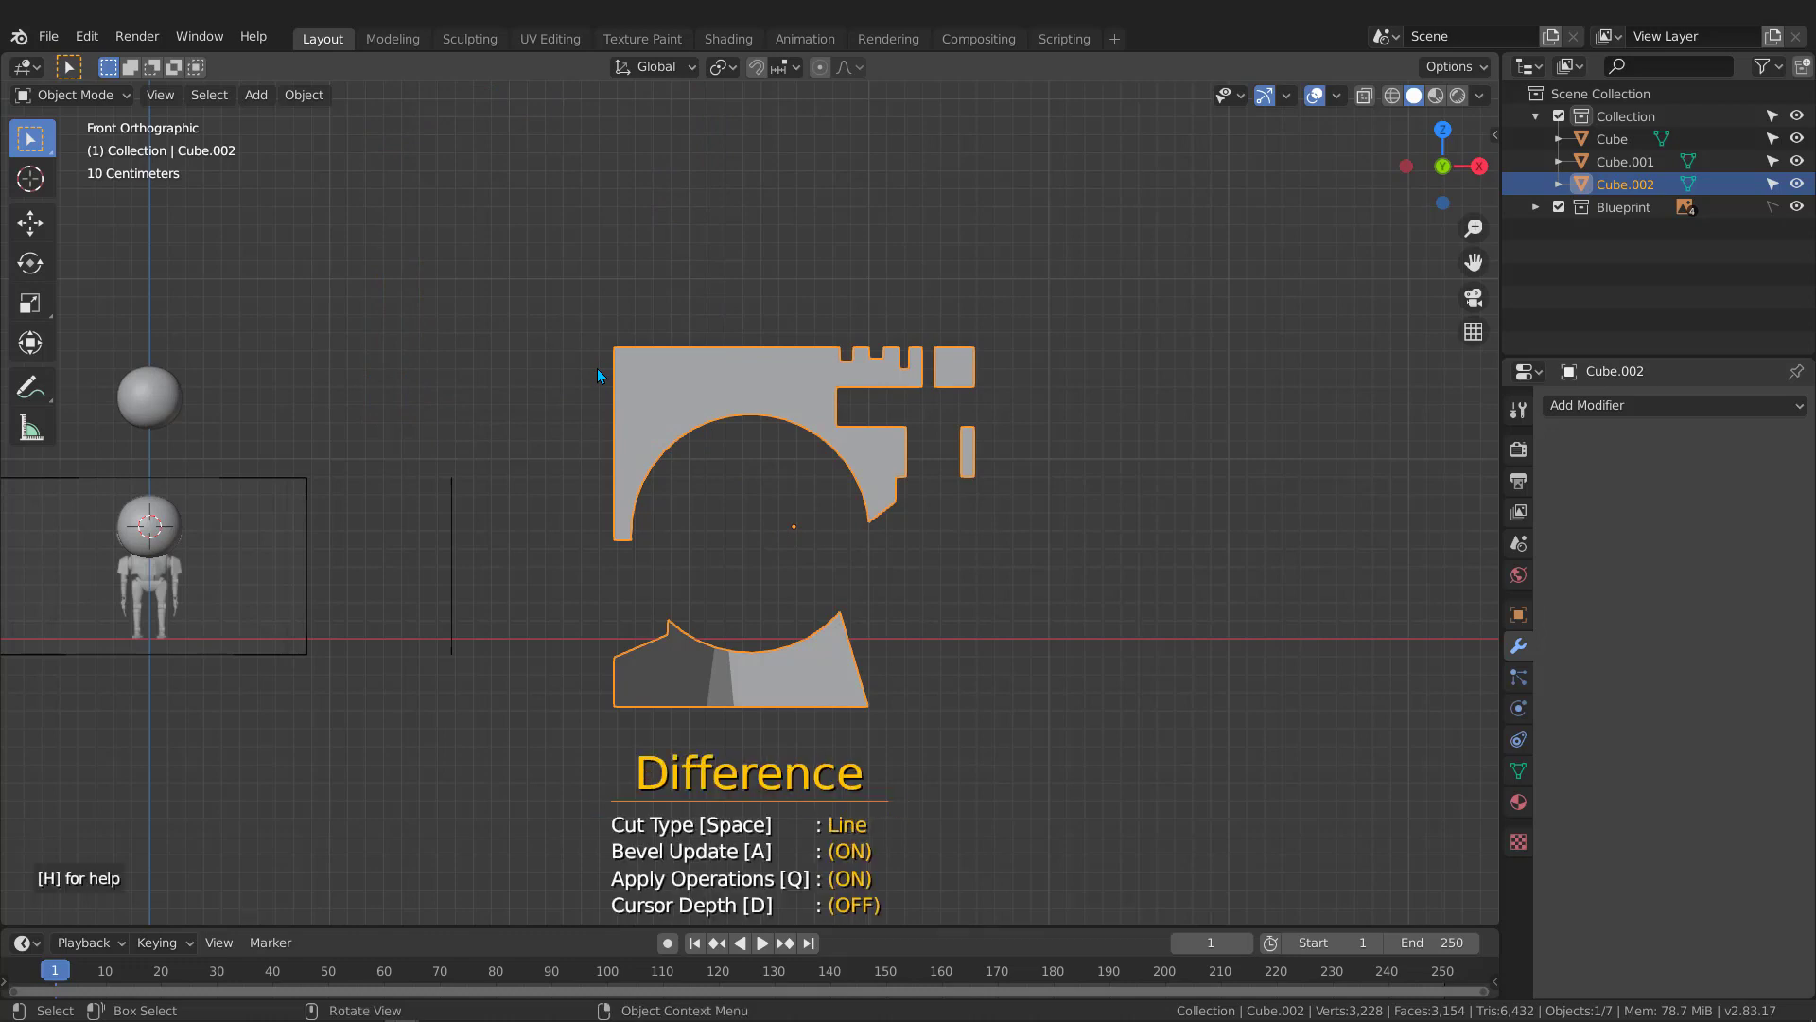
{"action": "key", "text": "space"}
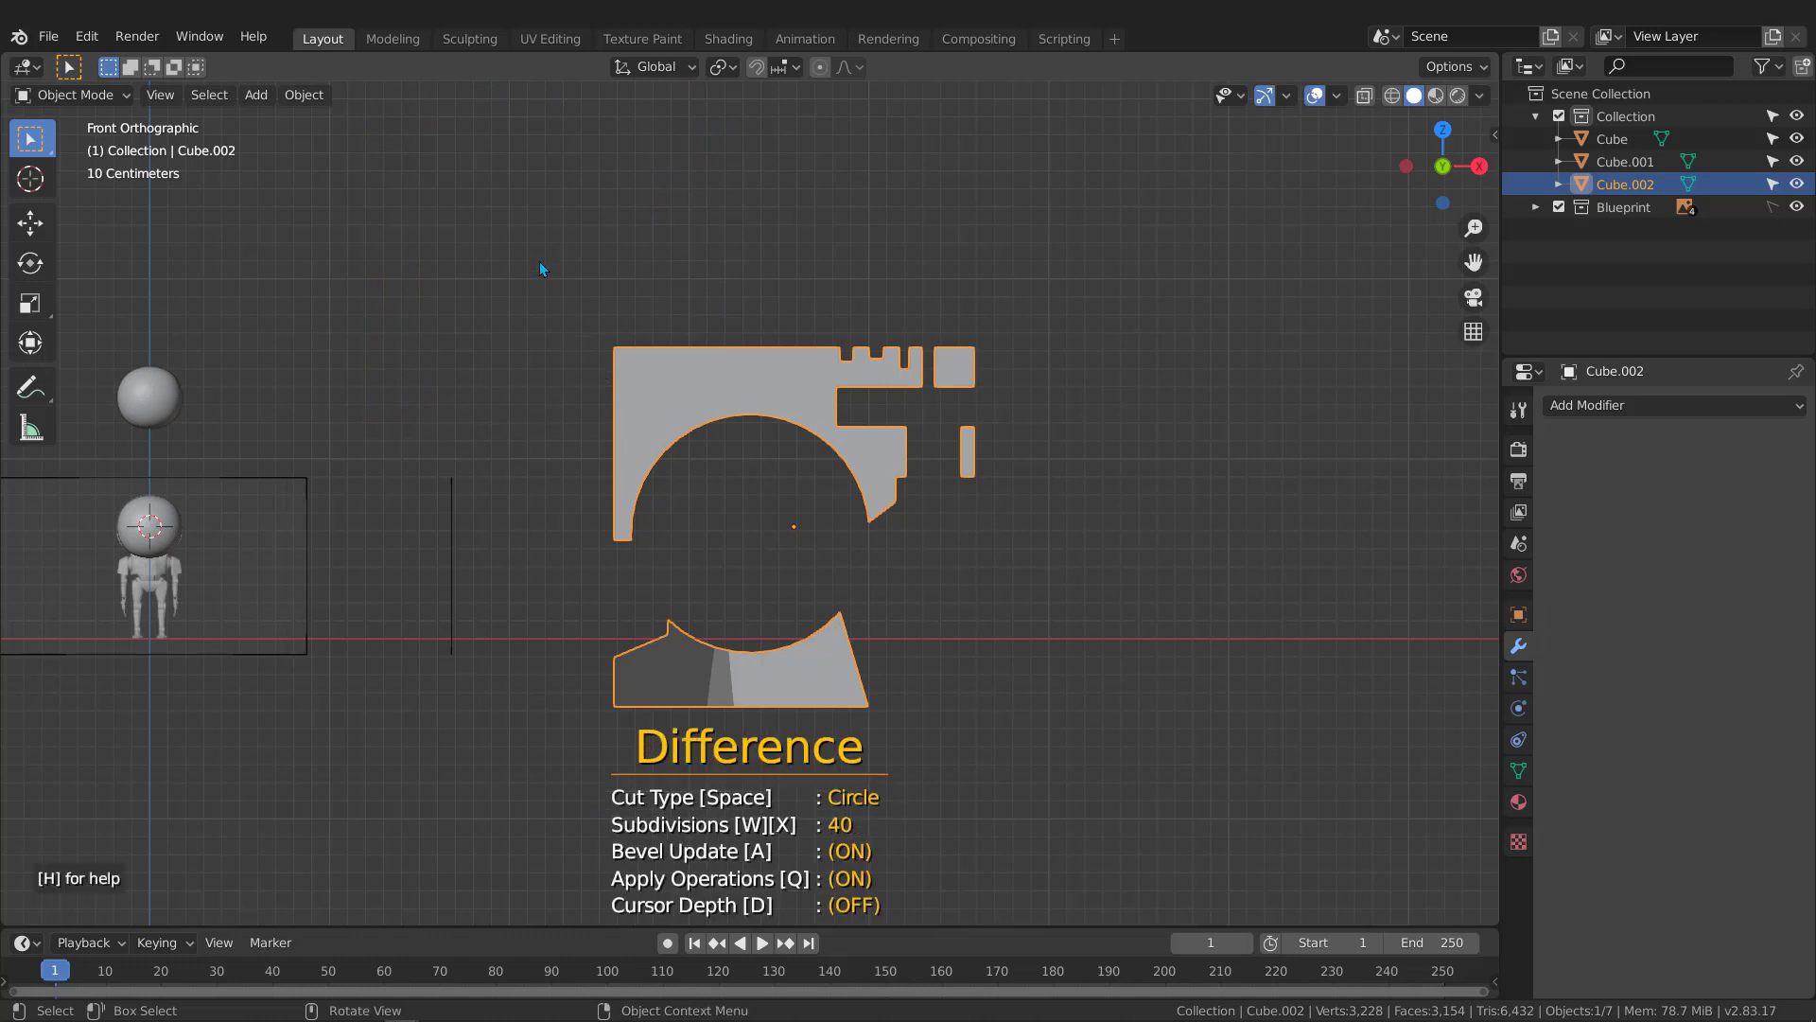
{"action": "left_click_drag", "start_coordinate": [540, 261], "coordinate": [731, 480]}
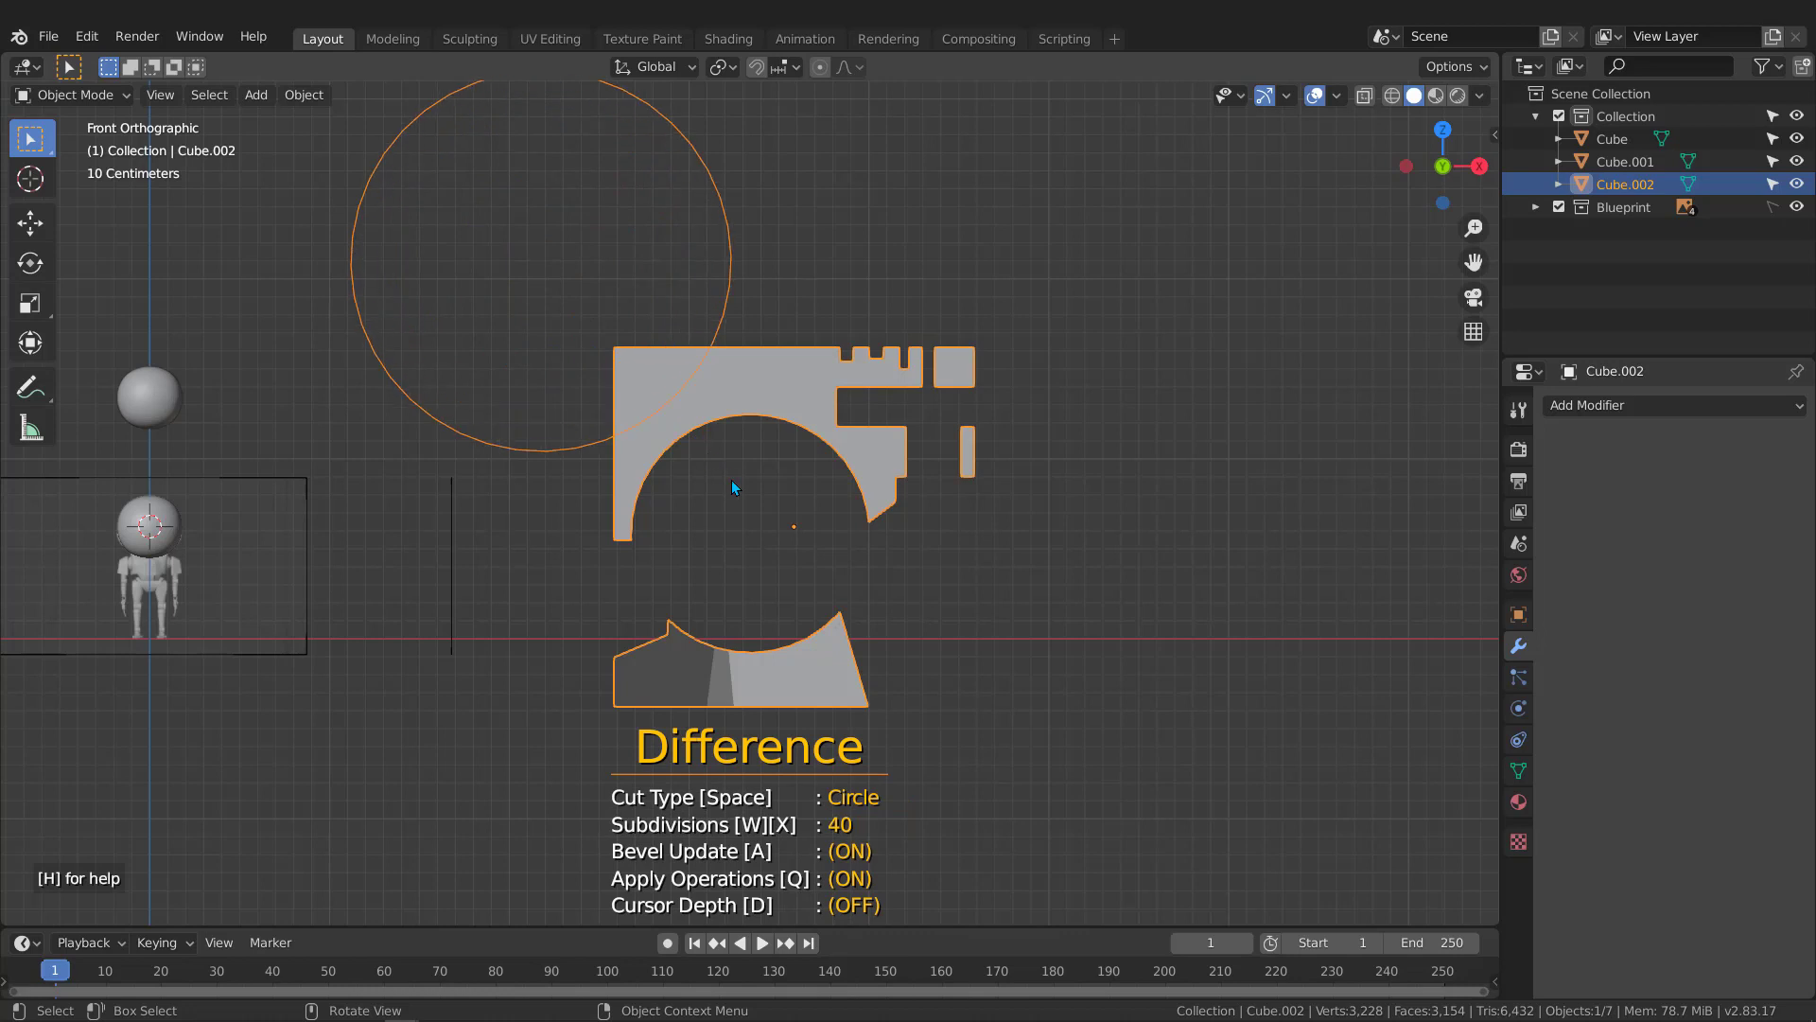
Raise the circle's subdivisions to 180 and apply the cut to the upper block's corner
{"action": "key", "text": "x"}
{"action": "key", "text": "x"}
{"action": "key", "text": "x"}
{"action": "key", "text": "x"}
{"action": "left_click_drag", "start_coordinate": [730, 479], "coordinate": [739, 491]}
{"action": "key", "text": "w"}
{"action": "key", "text": "w"}
{"action": "key", "text": "w"}
{"action": "key", "text": "w"}
{"action": "key", "text": "w"}
{"action": "key", "text": "w"}
{"action": "key", "text": "w"}
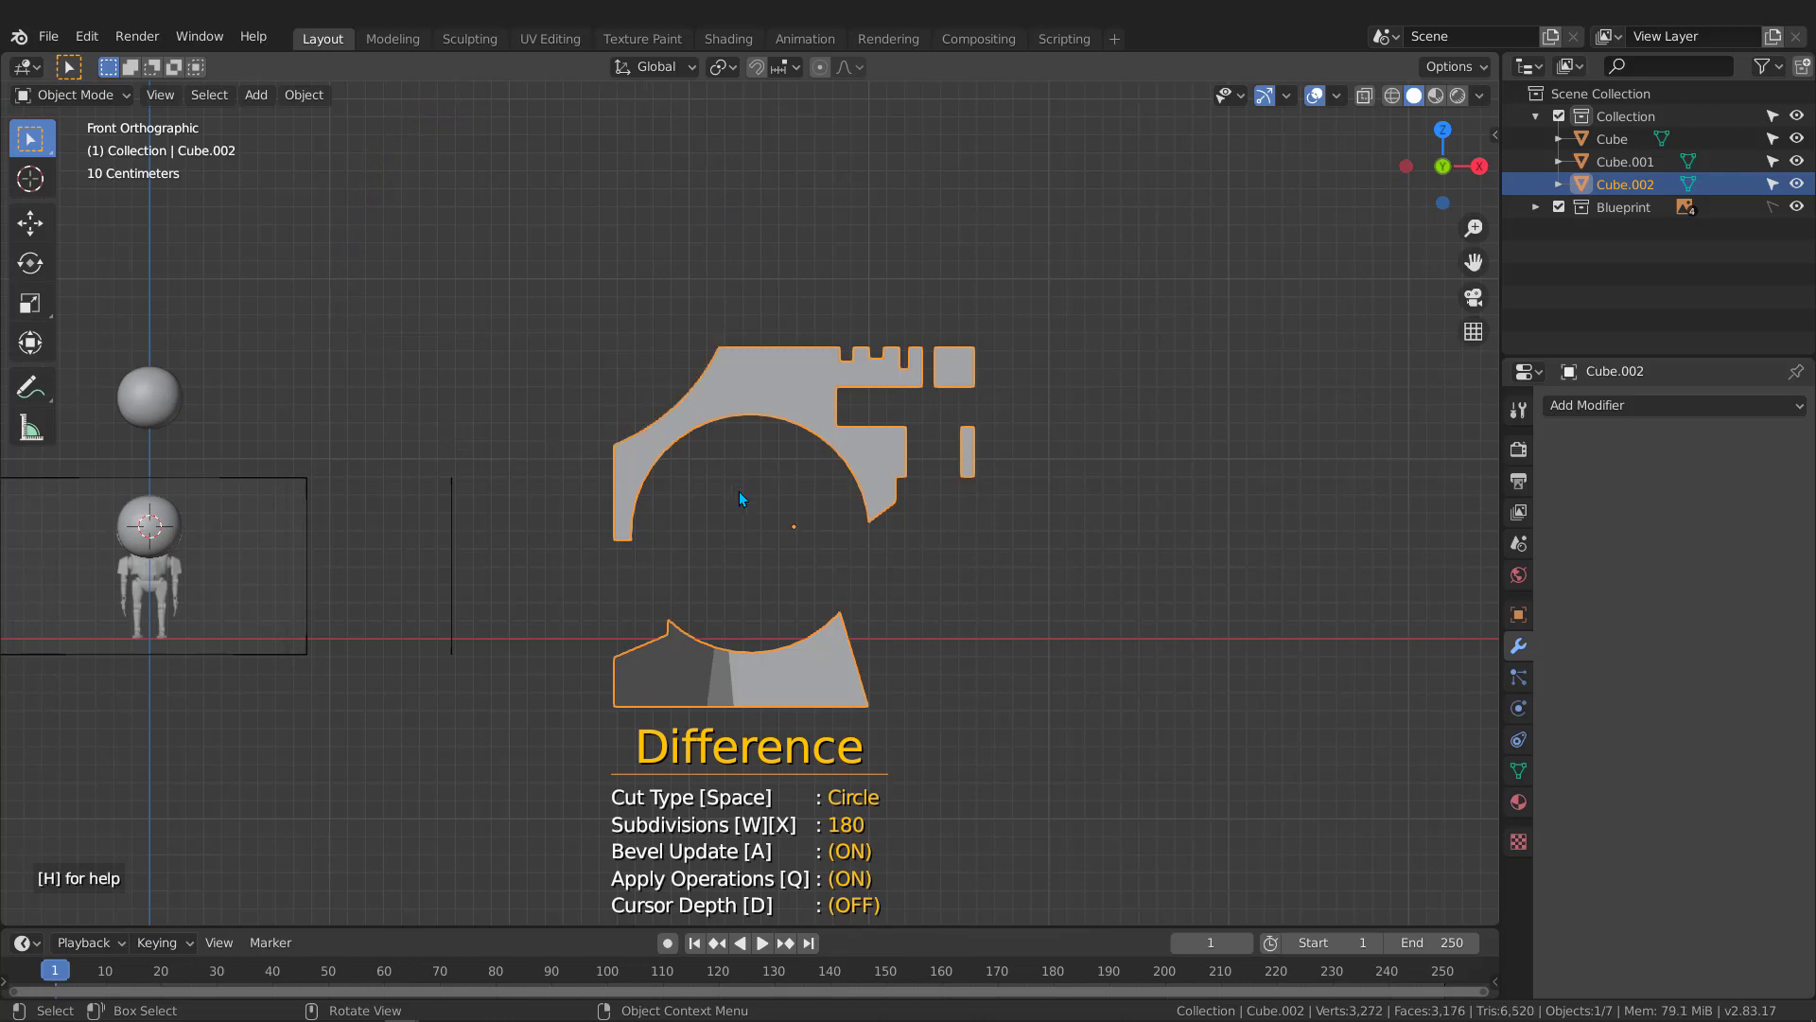
Examine the smooth curved cut on the upper block's corner from several angles
{"action": "middle_click_drag", "start_coordinate": [739, 491], "coordinate": [730, 446]}
{"action": "scroll", "coordinate": [775, 454], "scroll_direction": "up", "scroll_amount": 4}
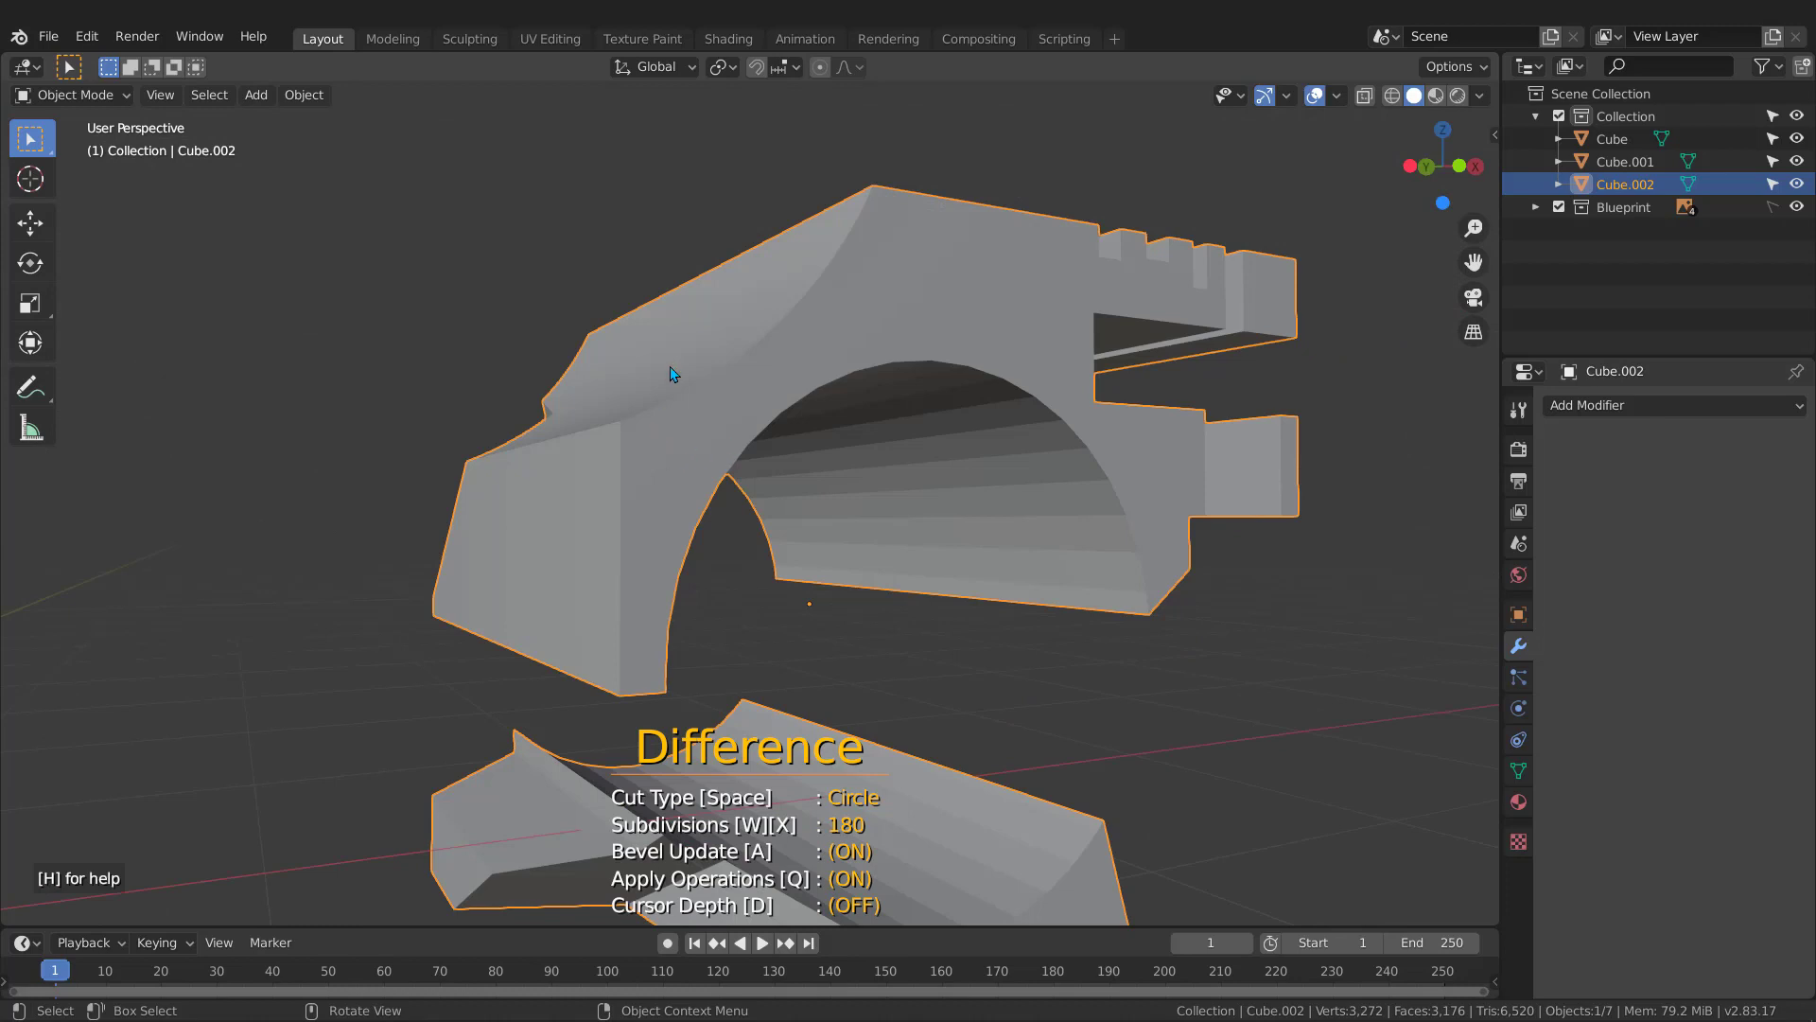
{"action": "middle_click_drag", "start_coordinate": [673, 373], "coordinate": [957, 479]}
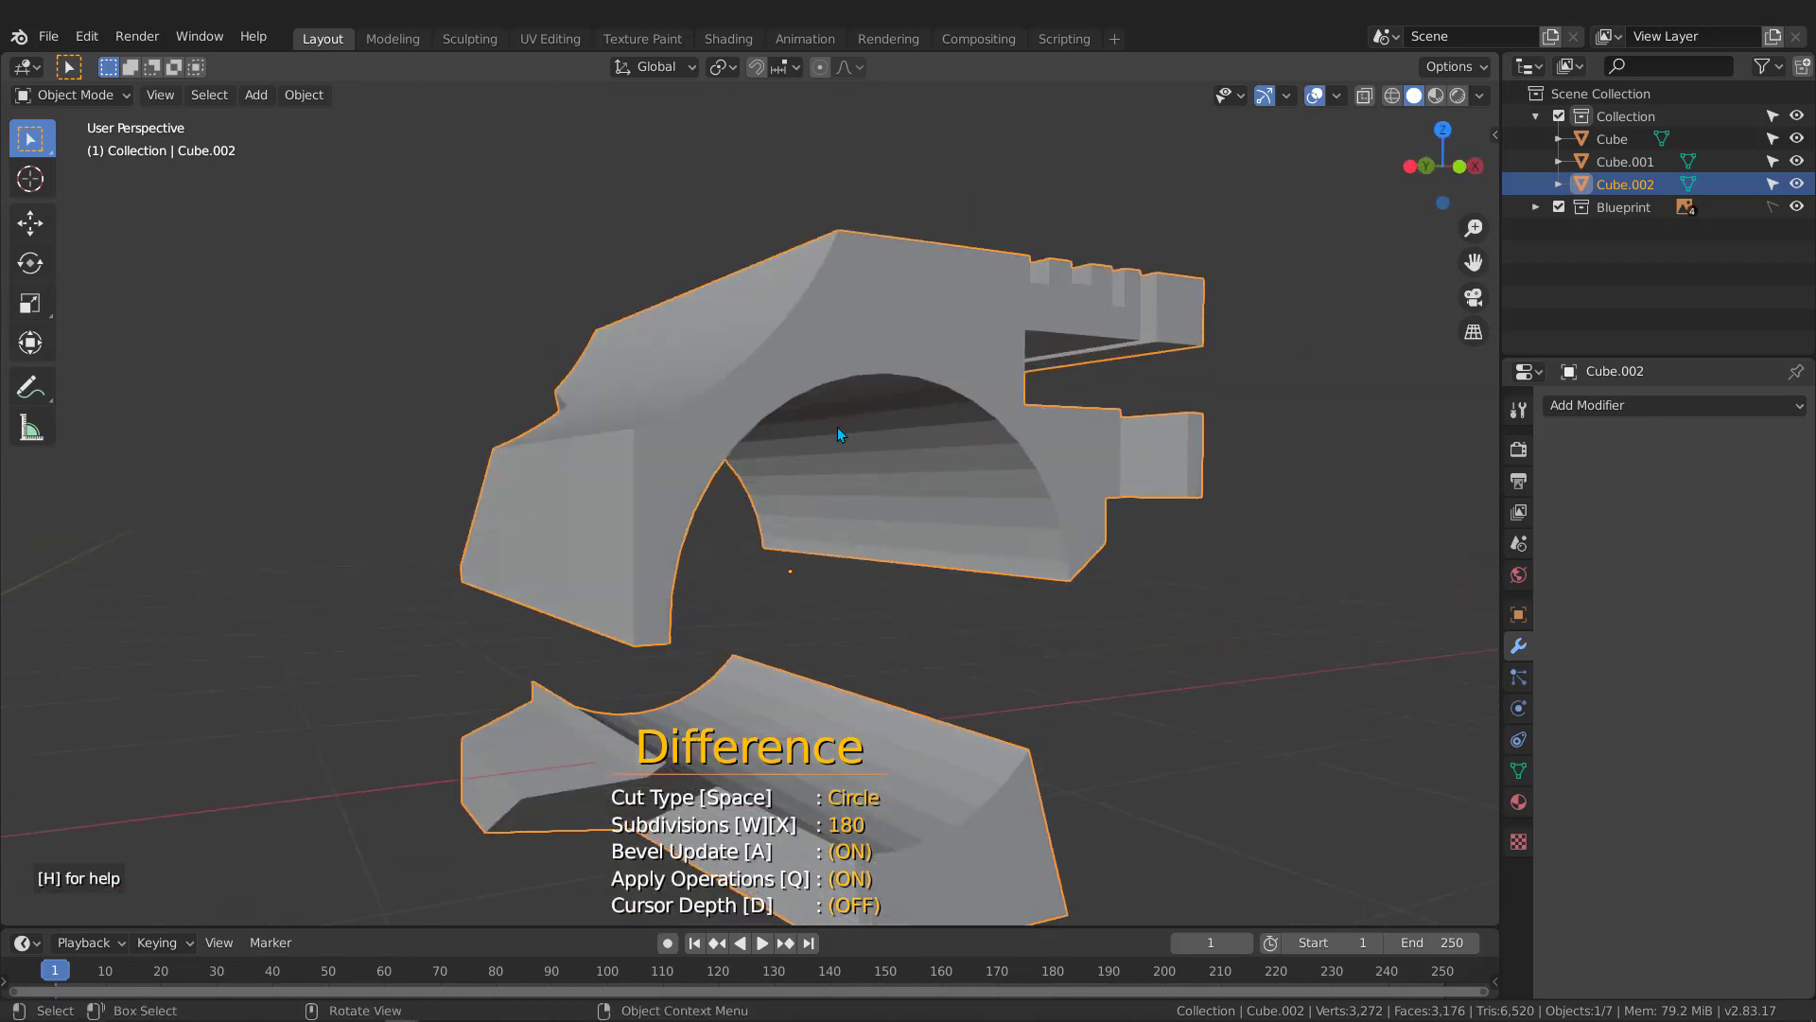
{"action": "scroll", "coordinate": [847, 468], "scroll_direction": "down", "scroll_amount": 2}
{"action": "middle_click_drag", "start_coordinate": [854, 501], "coordinate": [842, 558]}
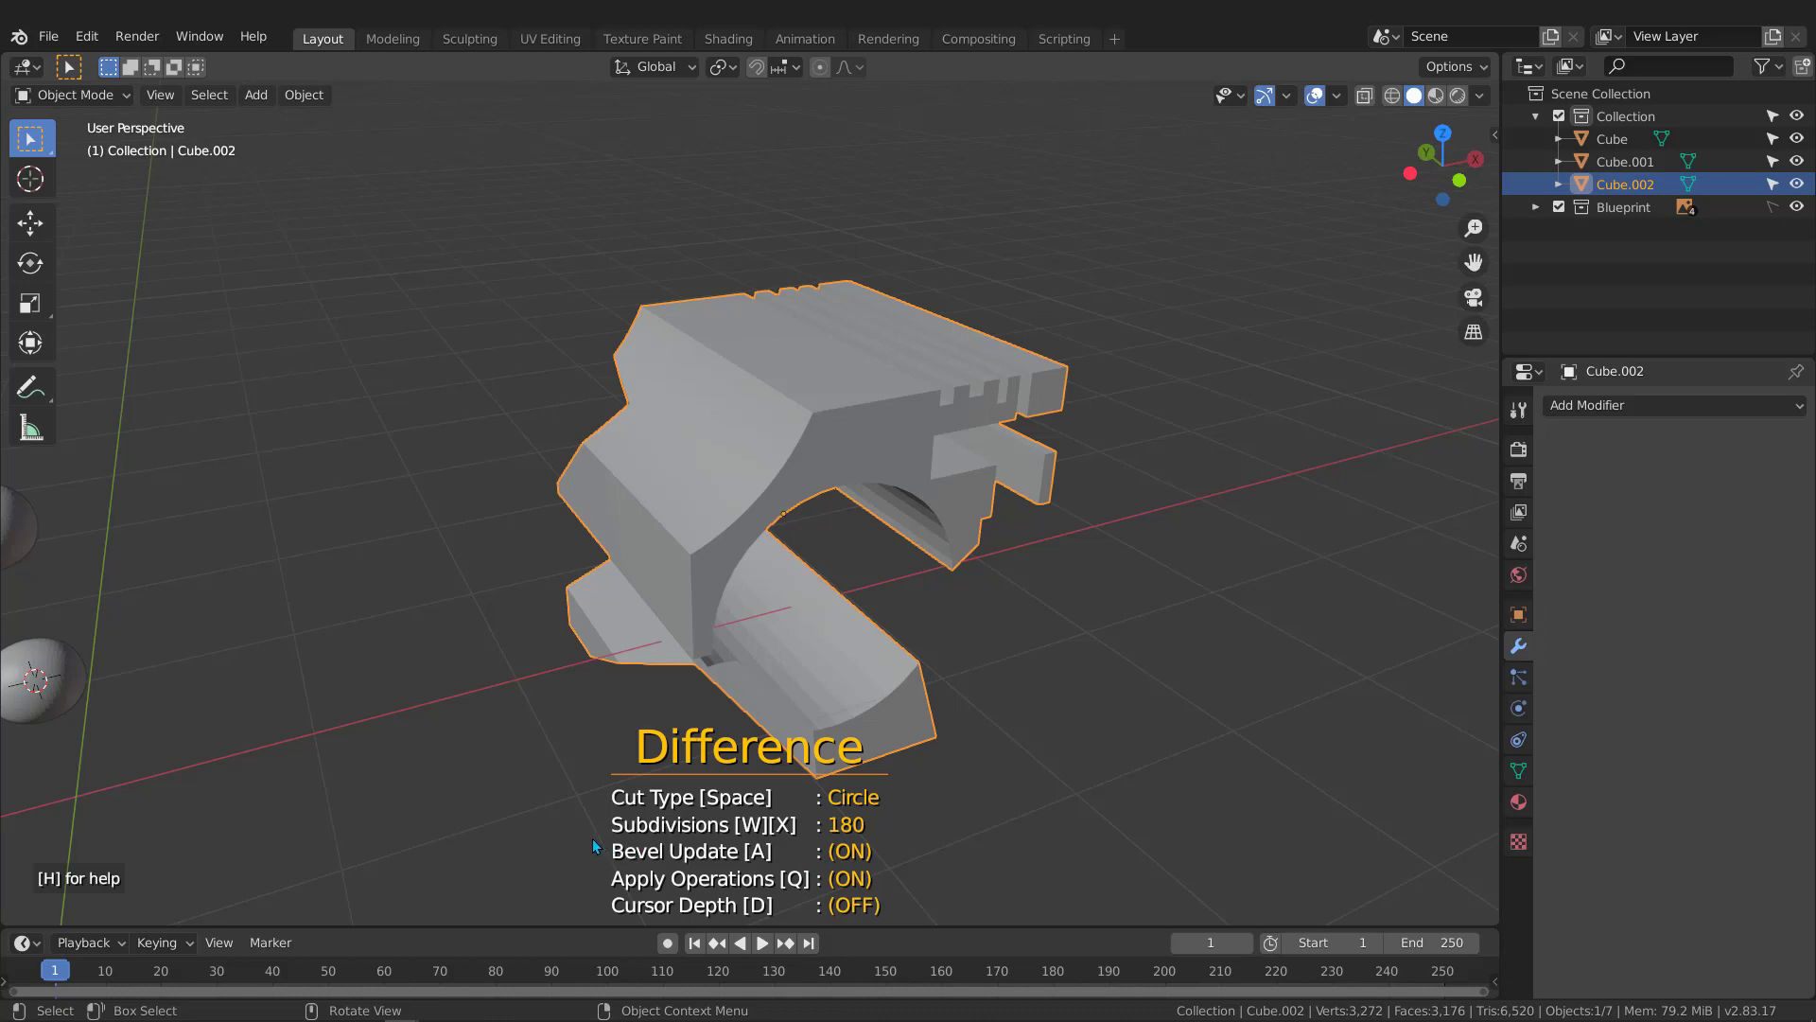
{"action": "middle_click_drag", "start_coordinate": [880, 501], "coordinate": [829, 501]}
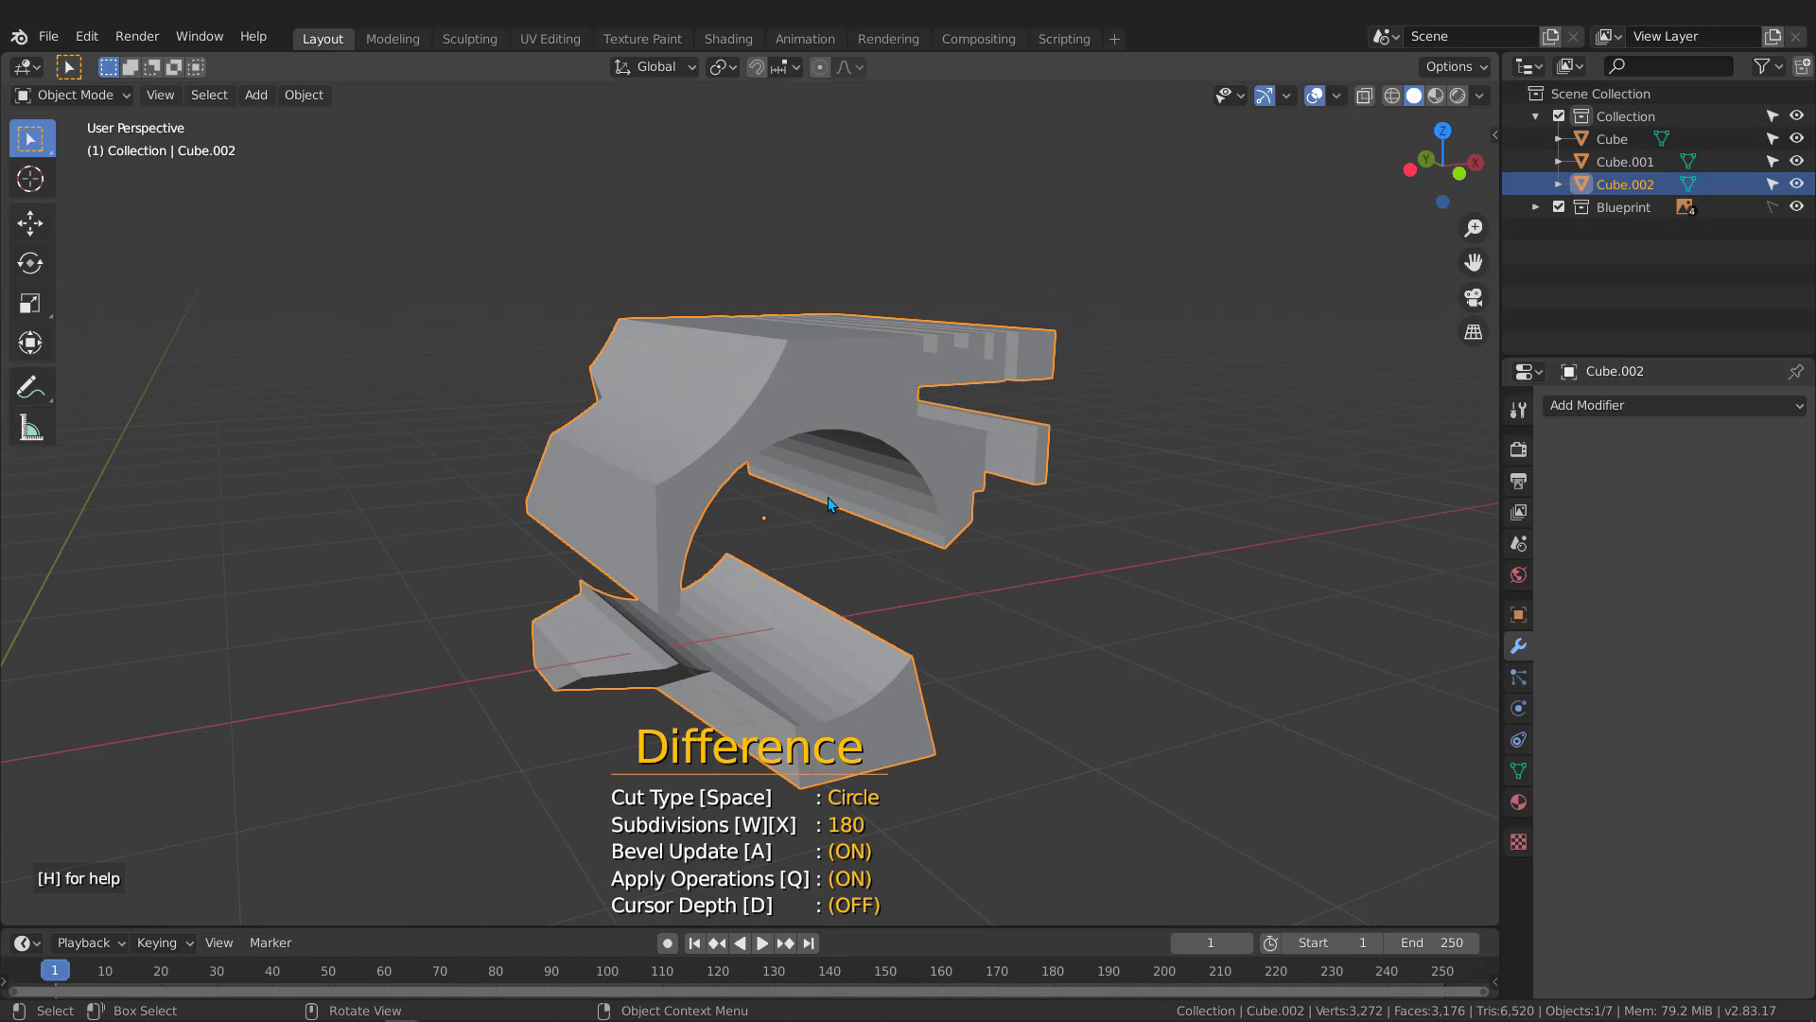
{"action": "key", "text": "KP_1"}
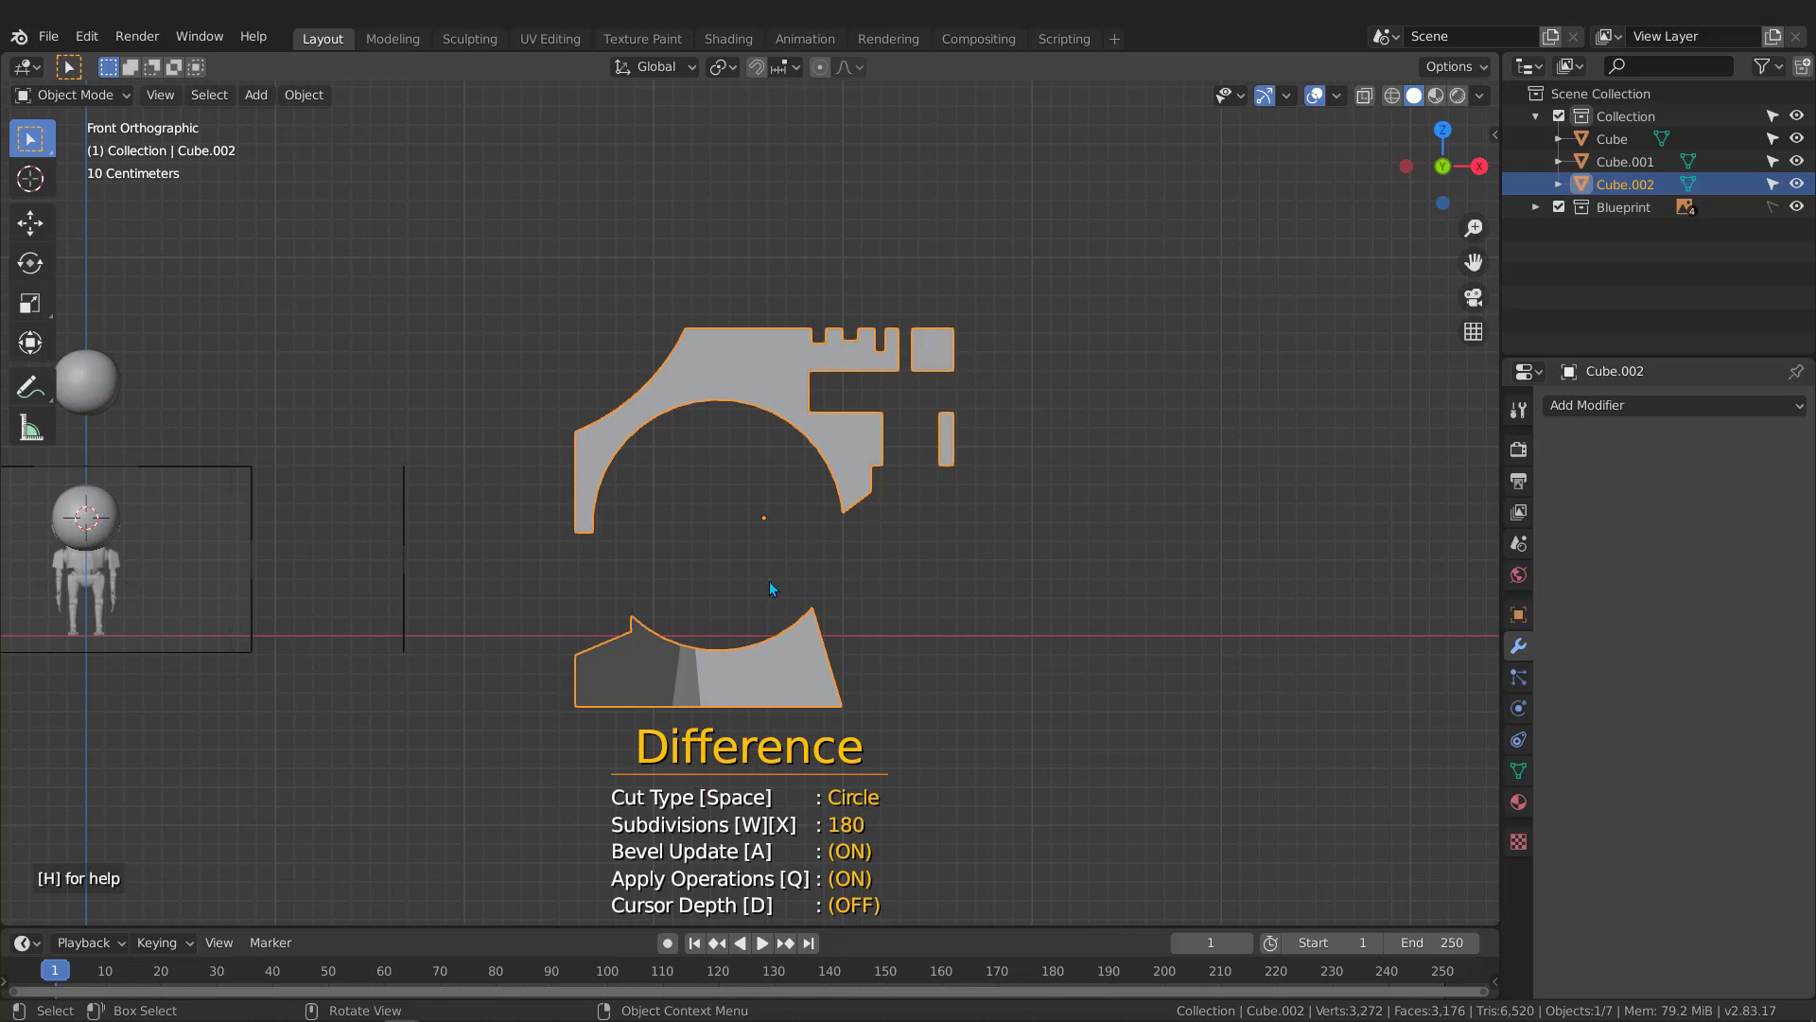
{"action": "key", "text": "space"}
{"action": "key", "text": "space"}
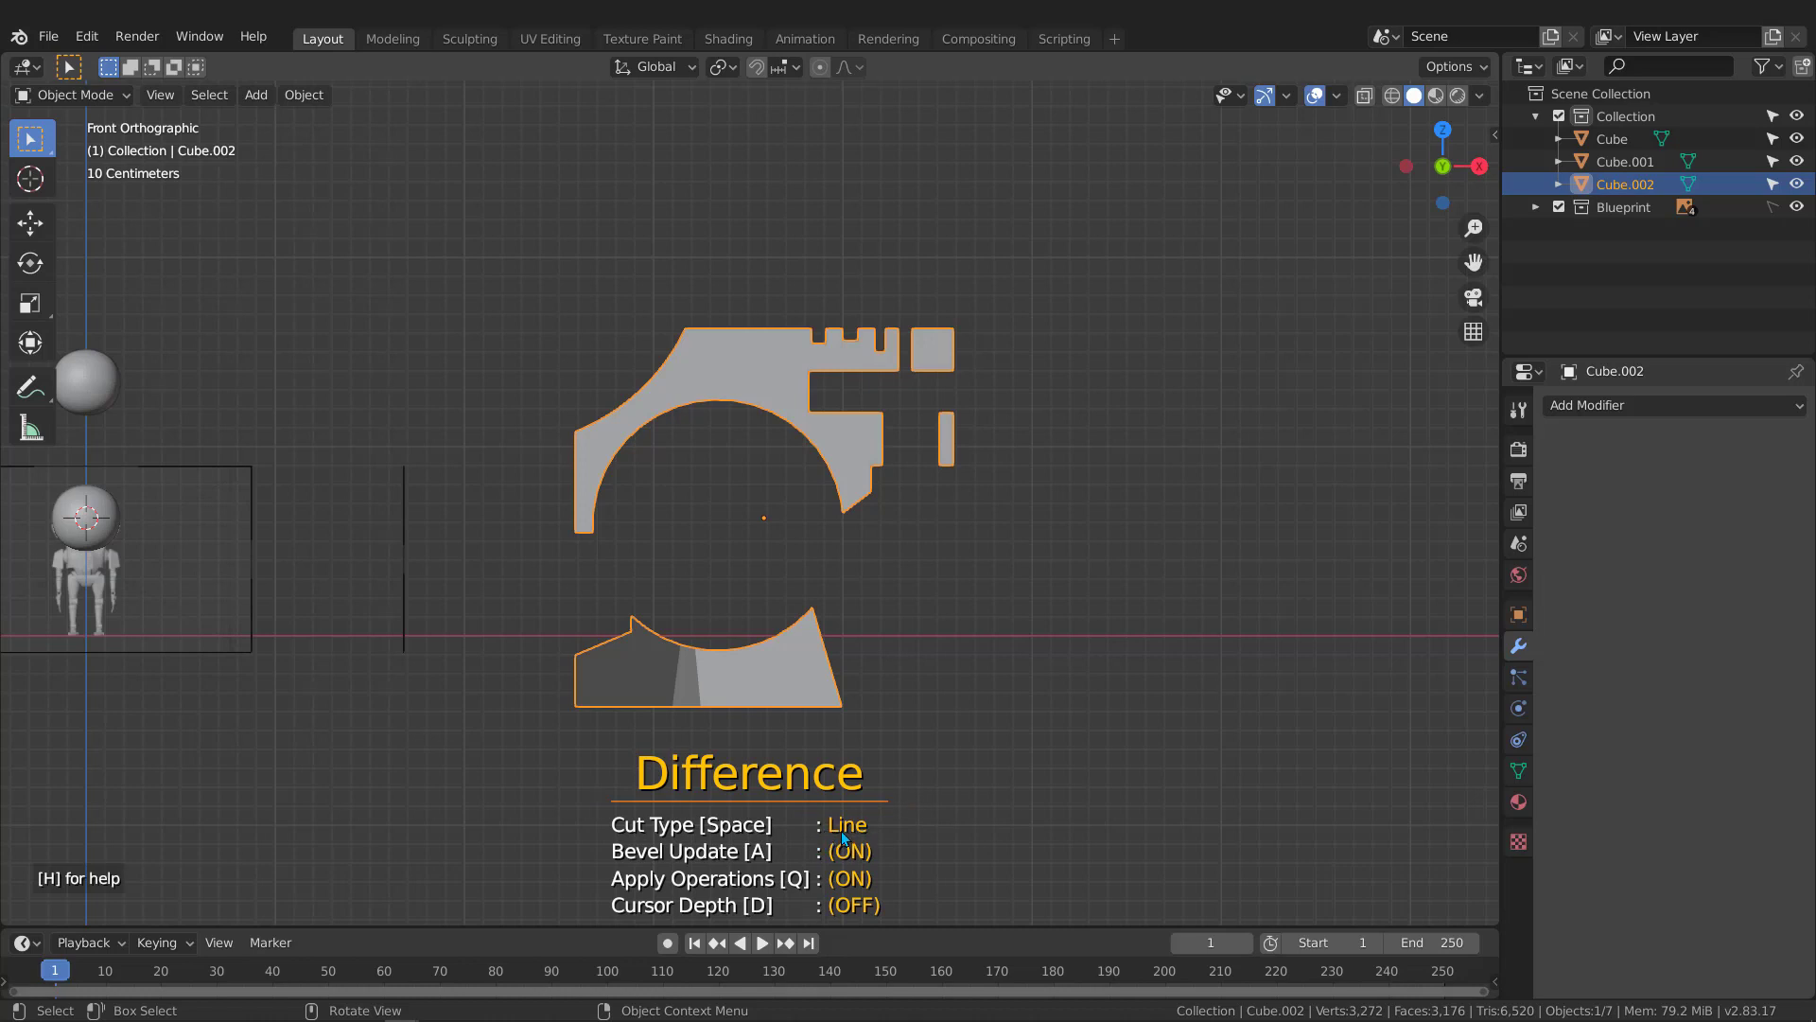
{"action": "key", "text": "space"}
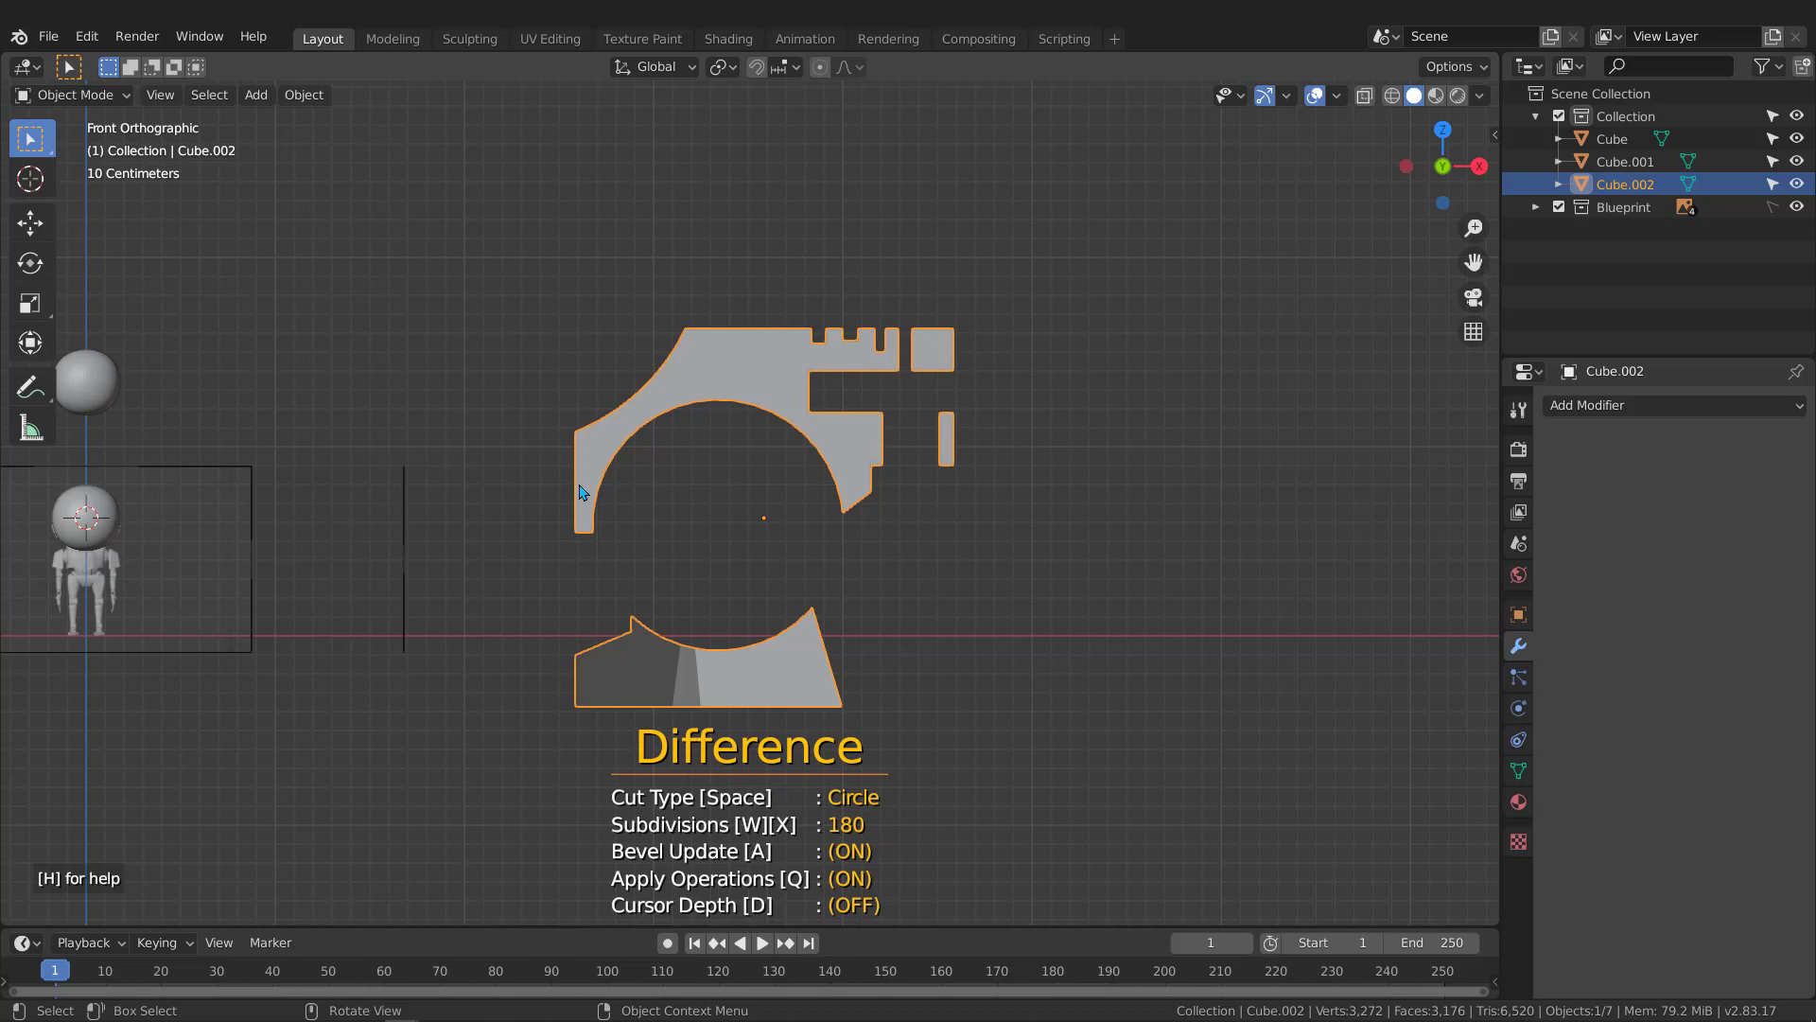
{"action": "key", "text": "ctrl"}
{"action": "left_click_drag", "start_coordinate": [552, 384], "coordinate": [661, 488]}
{"action": "left_click_drag", "start_coordinate": [661, 489], "coordinate": [670, 580]}
{"action": "key", "text": "Escape"}
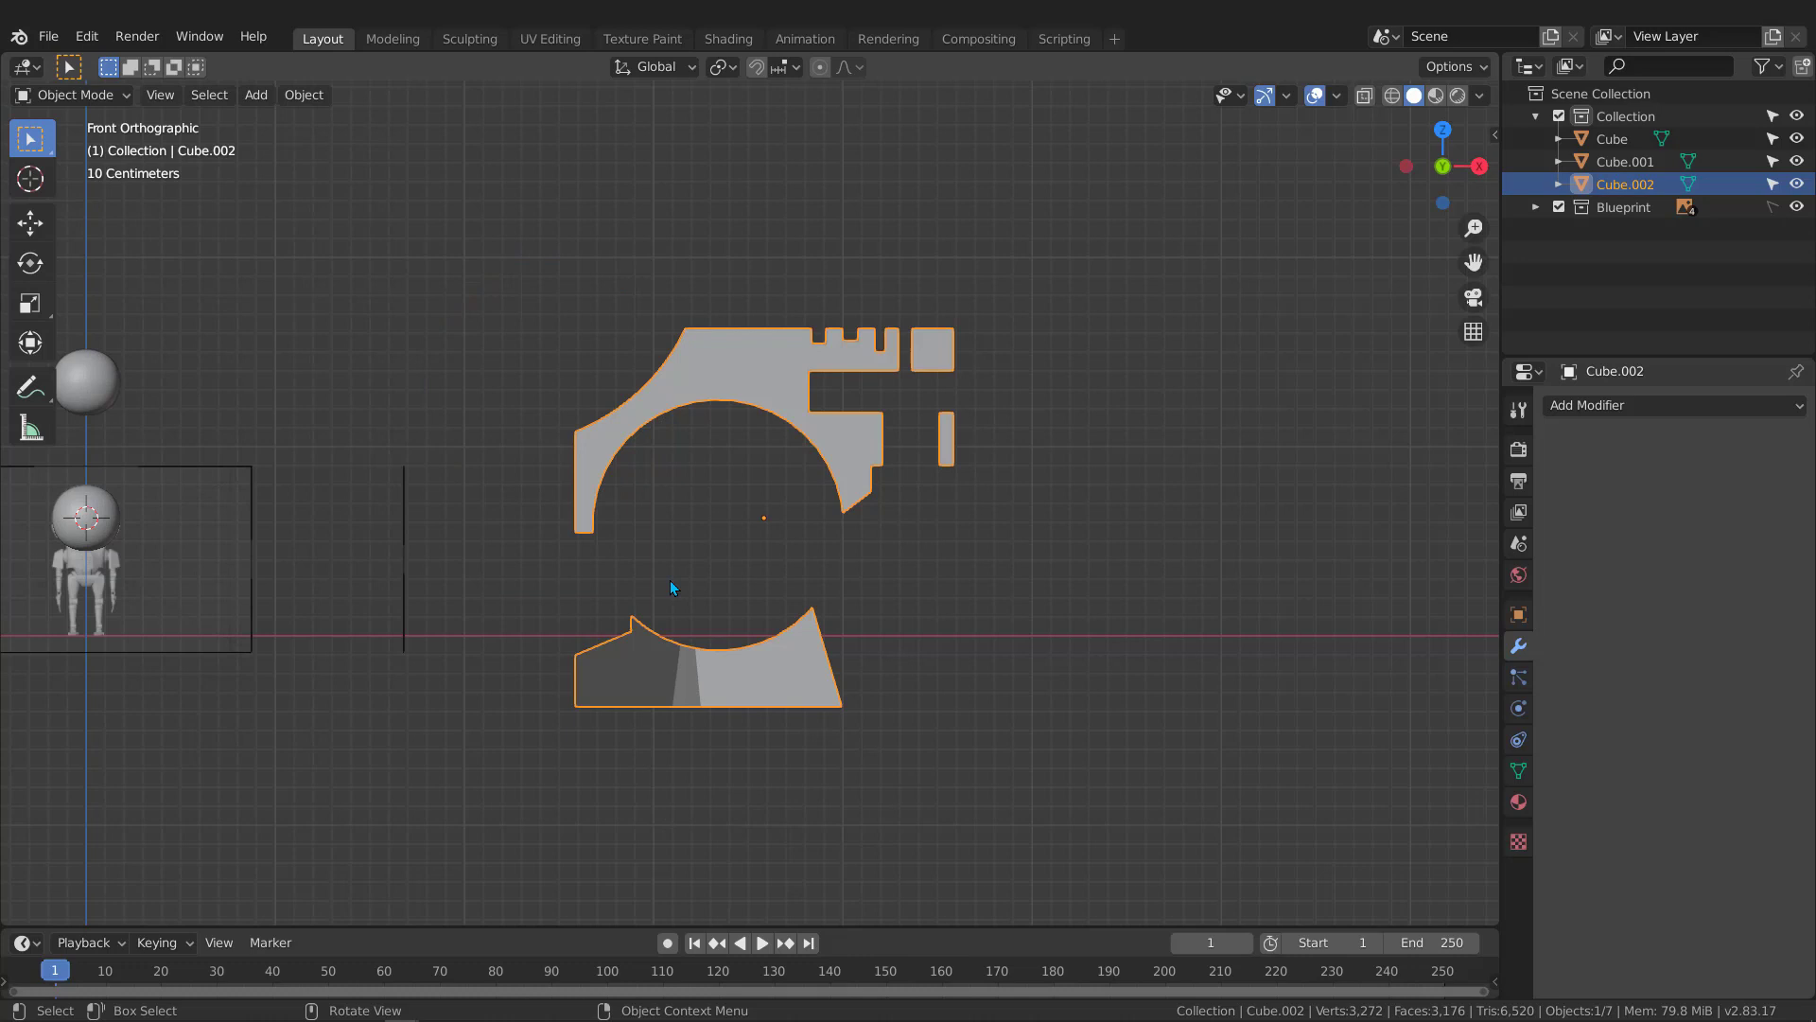
Split the upper-left middle section of the arch into a separate object with a Rectangle Rebool cut in front view
{"action": "key", "text": "ctrl+shift+x"}
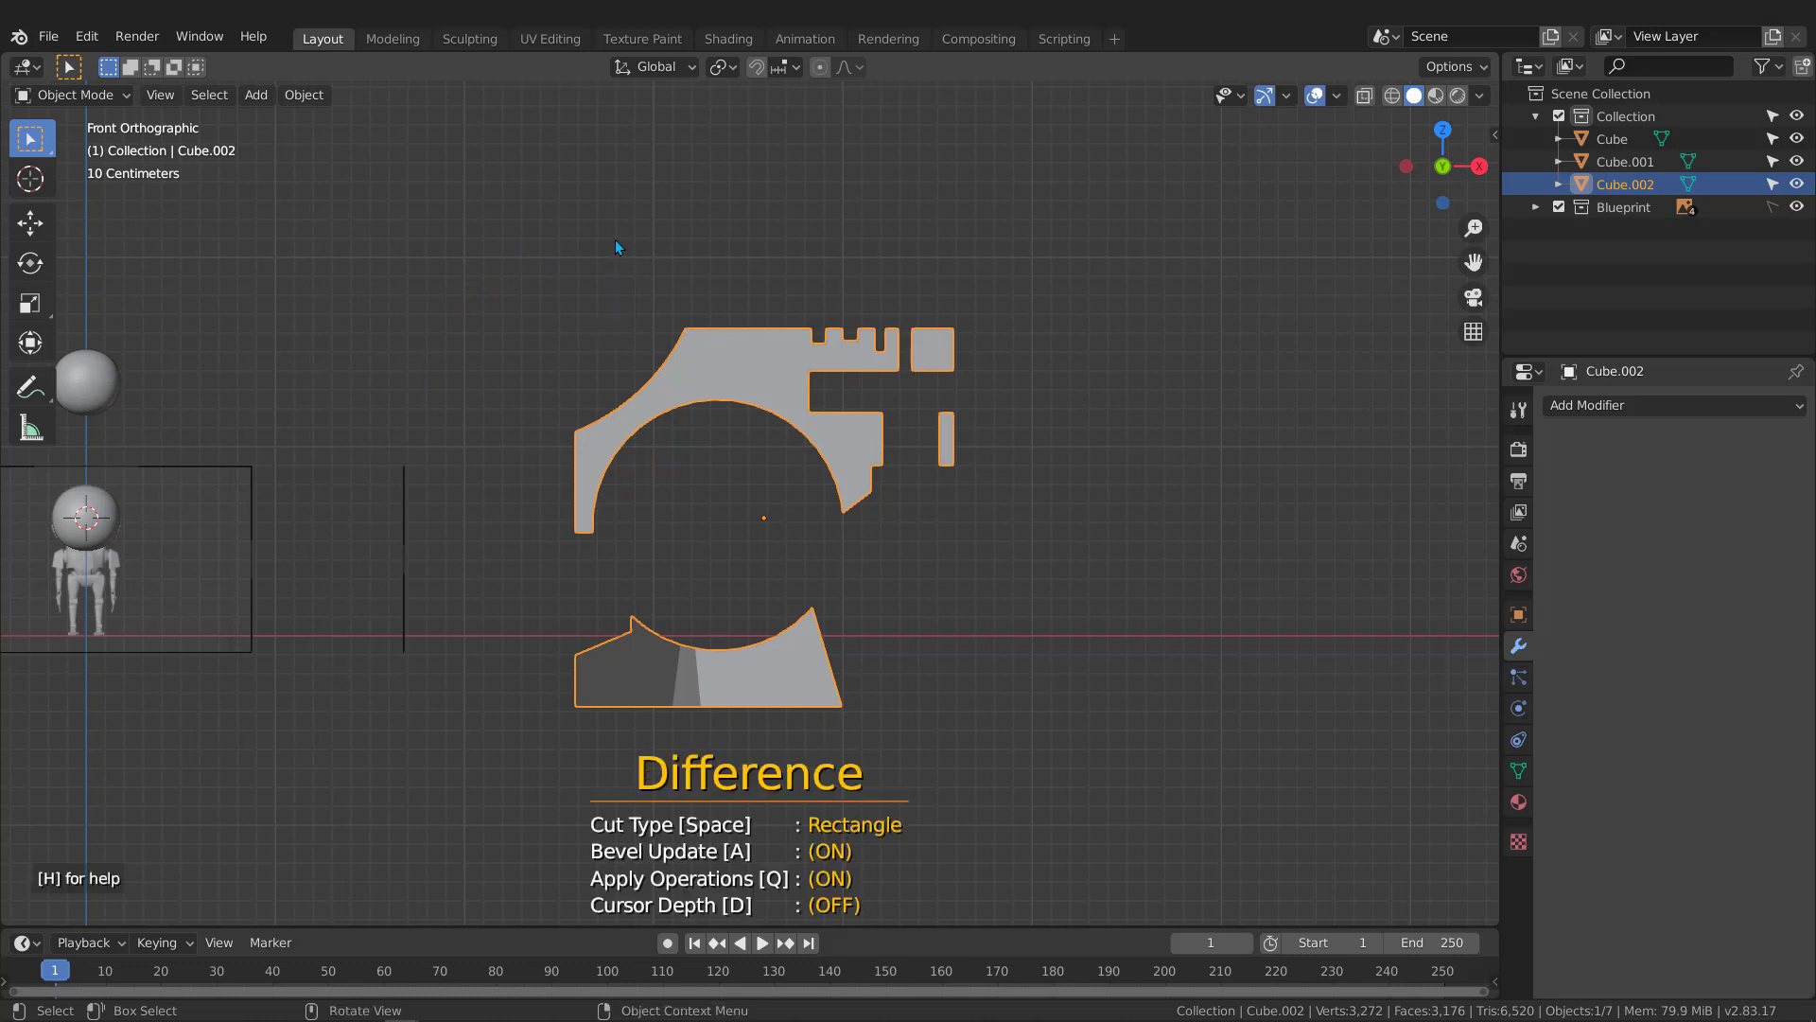
{"action": "left_click_drag", "start_coordinate": [615, 239], "coordinate": [760, 506]}
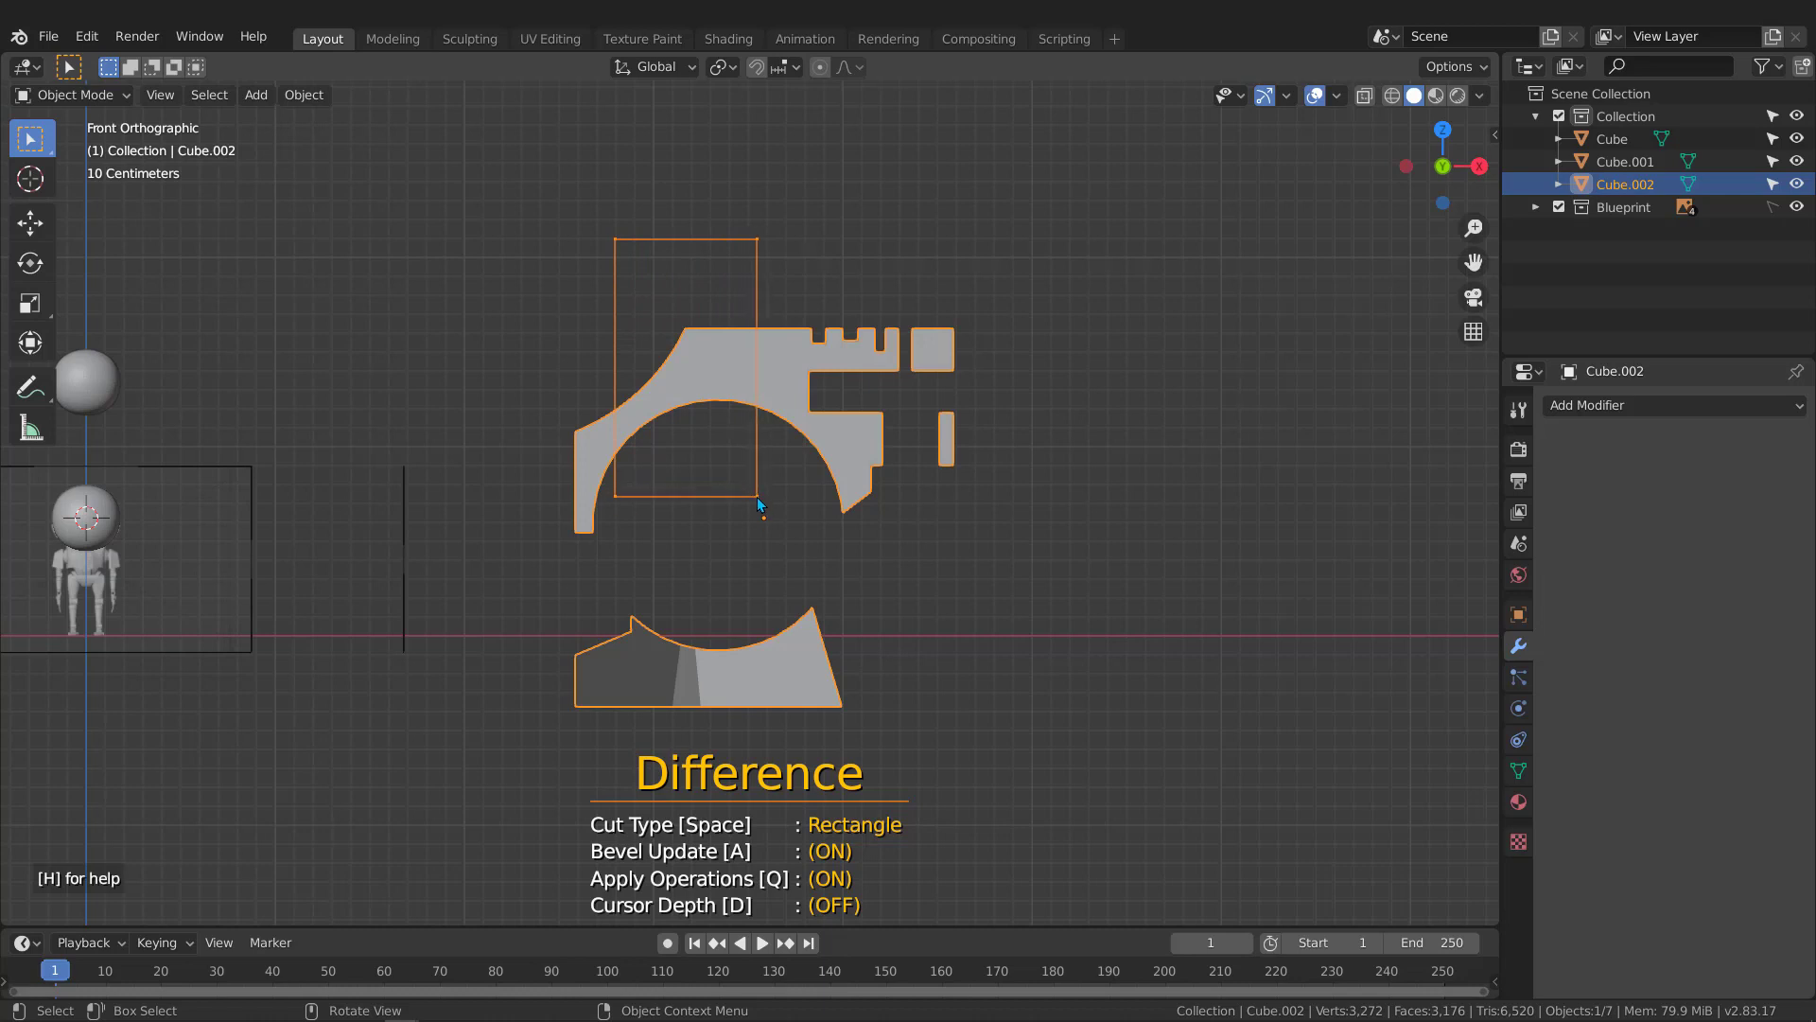
{"action": "key", "text": "shift"}
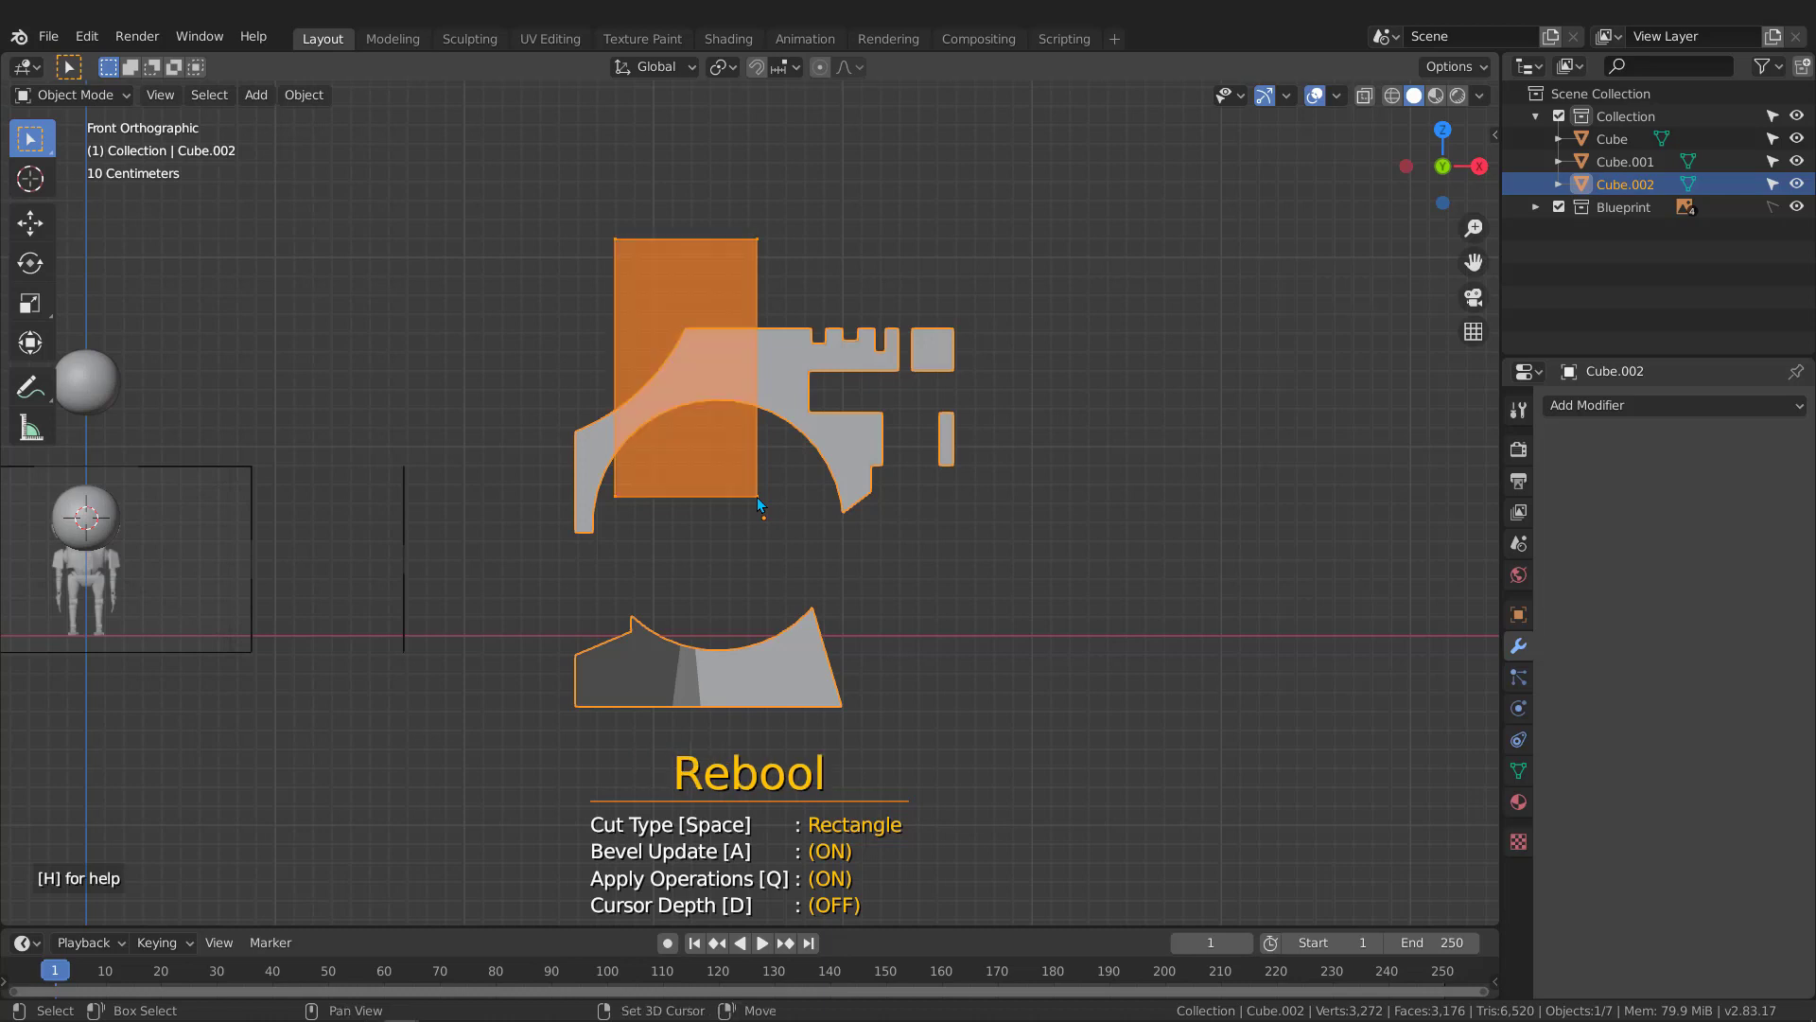
{"action": "left_click_drag", "start_coordinate": [757, 497], "coordinate": [757, 497]}
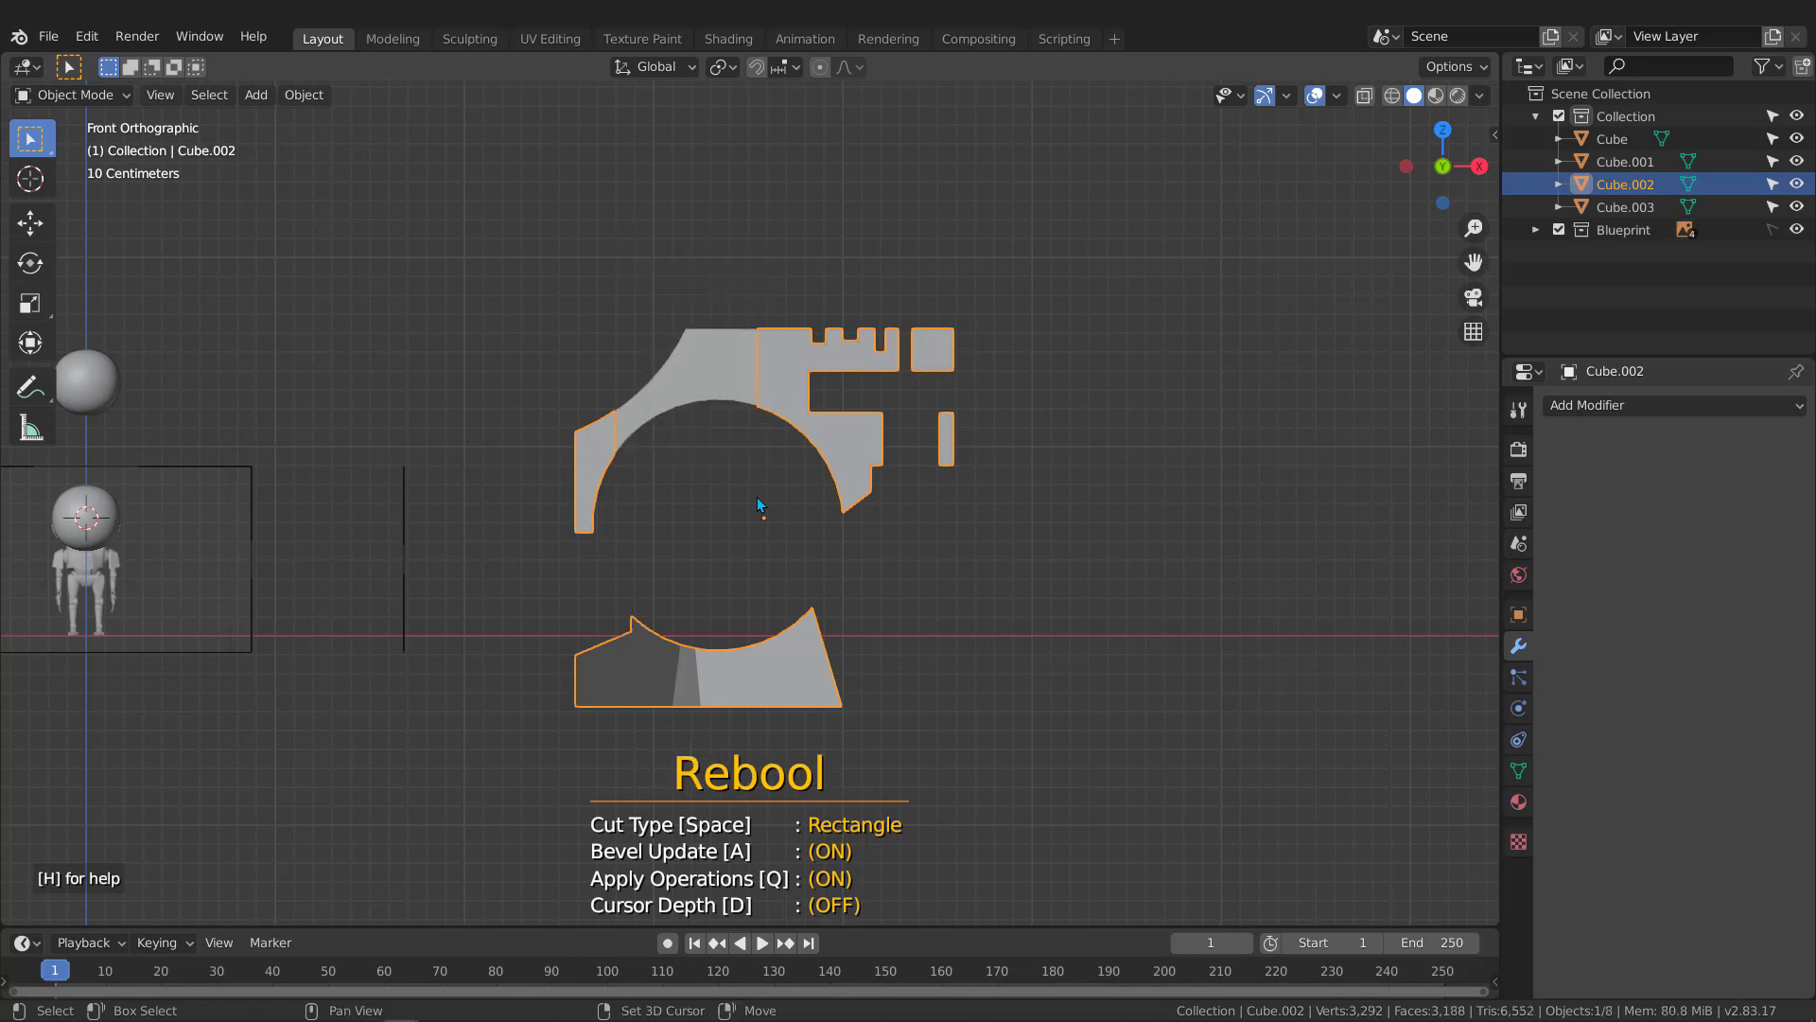
{"action": "middle_click_drag", "start_coordinate": [669, 384], "coordinate": [771, 444]}
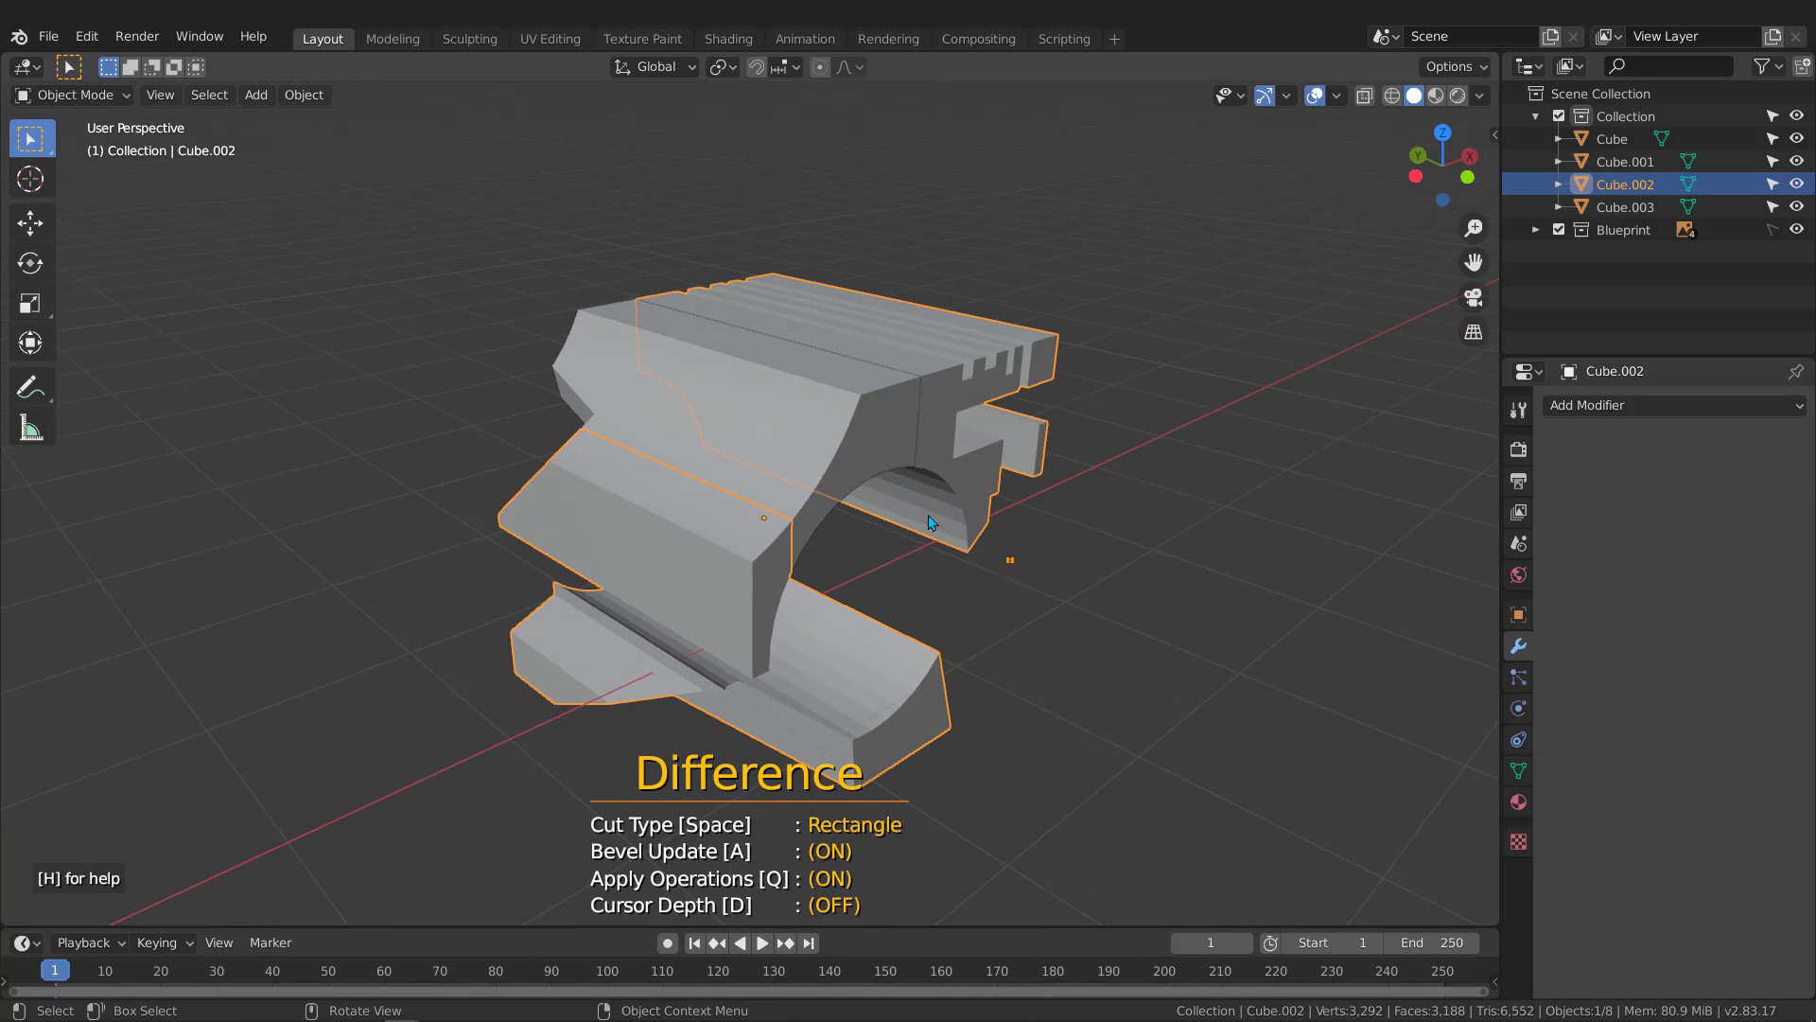
{"action": "key", "text": "Escape"}
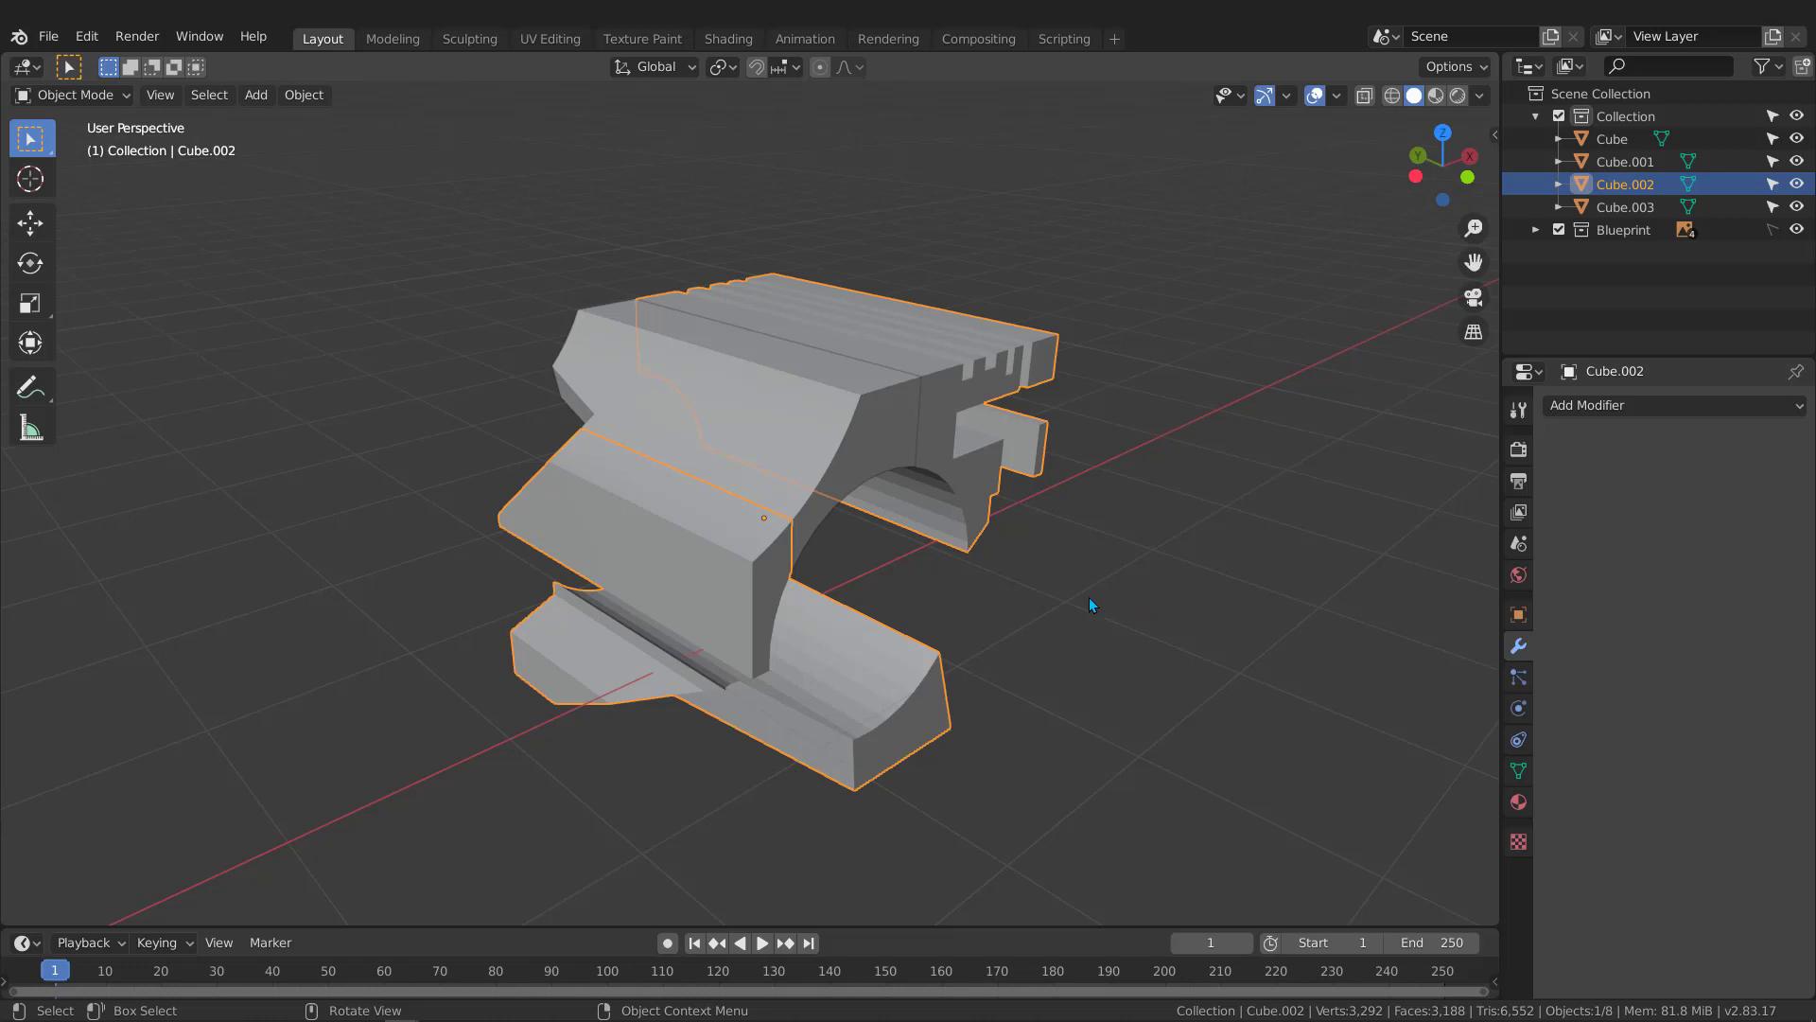
Select the separated arch section and try moving it along the X axis
{"action": "left_click", "coordinate": [824, 438]}
{"action": "middle_click_drag", "start_coordinate": [832, 434], "coordinate": [951, 467]}
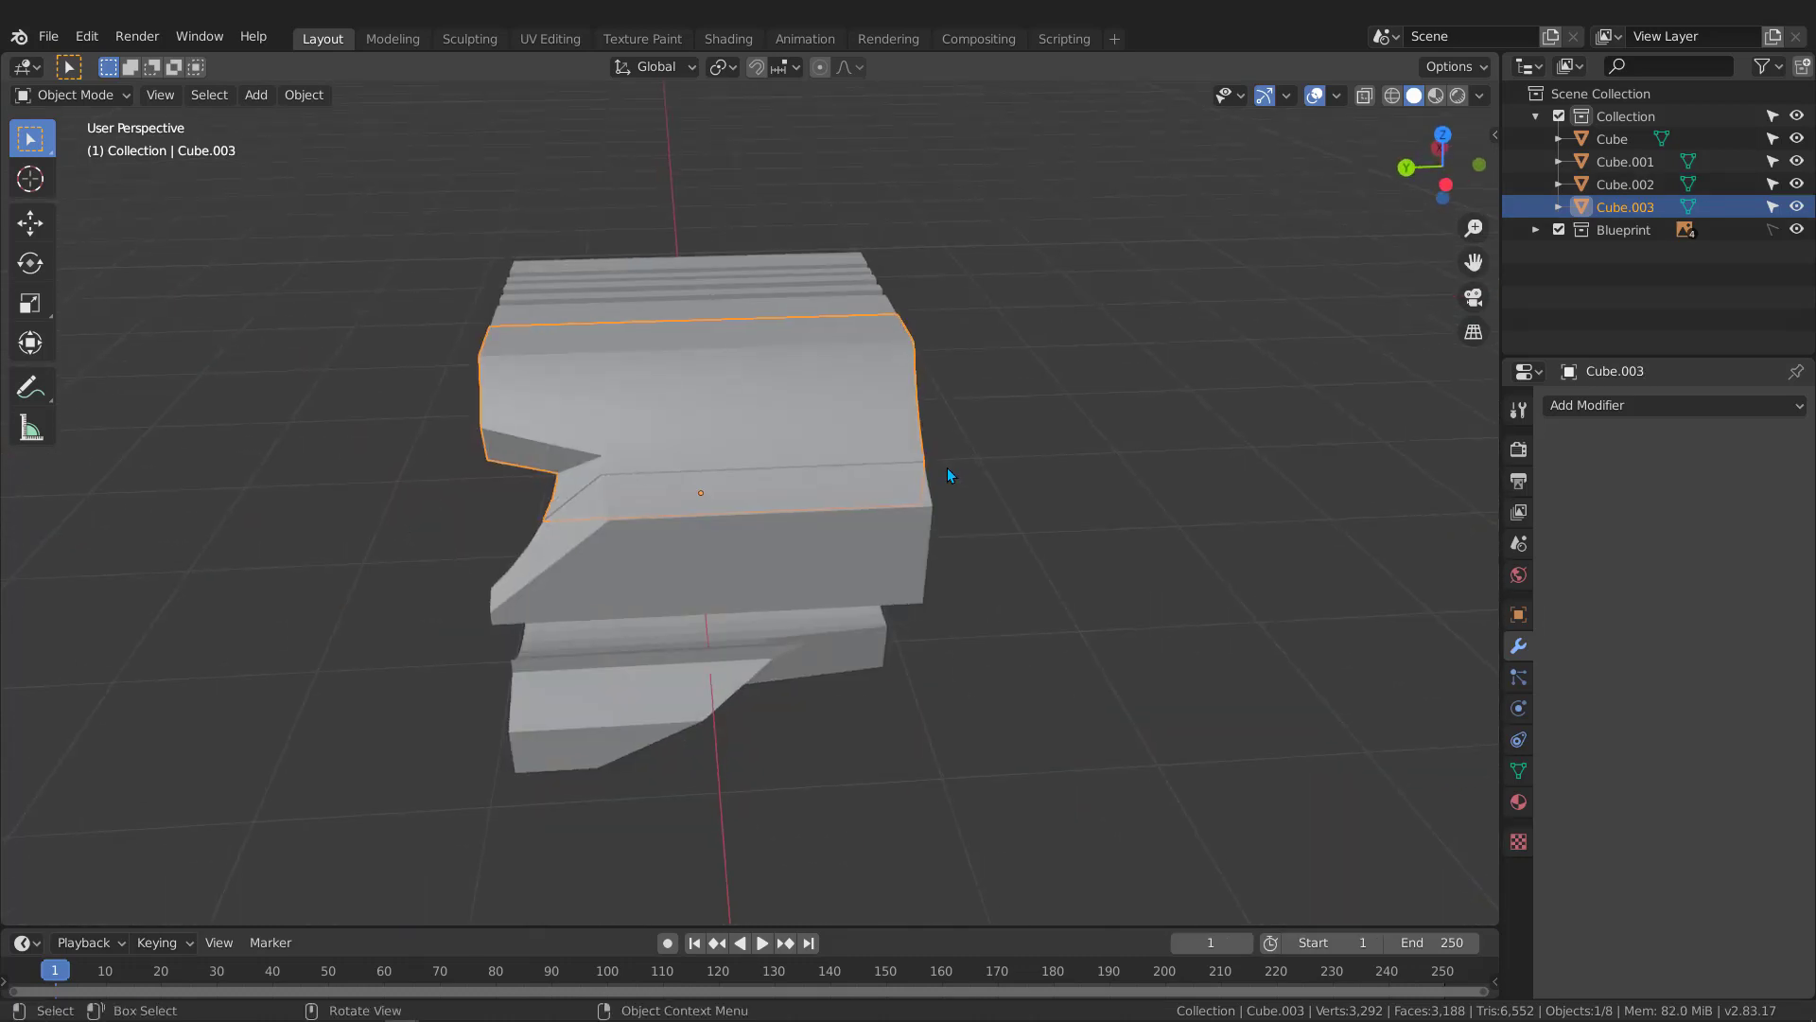
{"action": "key", "text": "g"}
{"action": "key", "text": "x"}
{"action": "left_click", "coordinate": [602, 452]}
{"action": "middle_click_drag", "start_coordinate": [602, 452], "coordinate": [372, 409]}
{"action": "middle_click_drag", "start_coordinate": [615, 516], "coordinate": [797, 507]}
In front view, select the main carved object and split off the lower block's lower-right part with a polygonal Line Rebool cut
{"action": "key", "text": "KP_1"}
{"action": "left_click", "coordinate": [802, 558]}
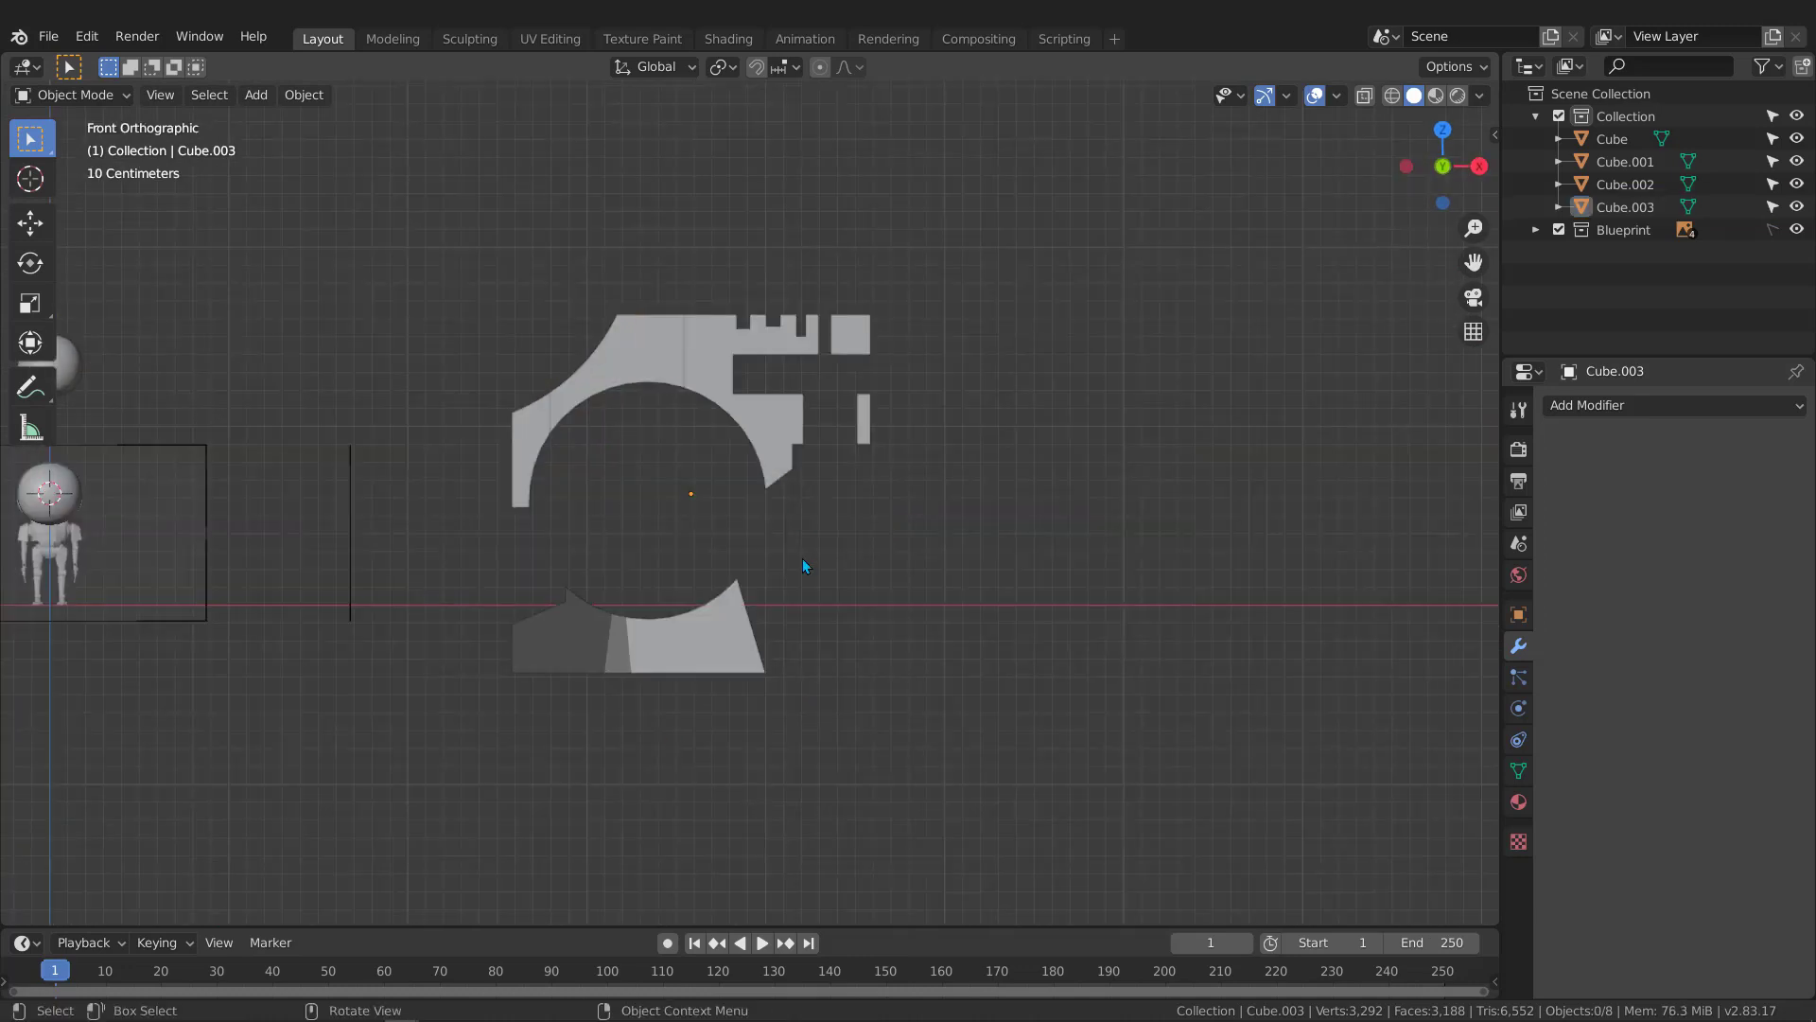
{"action": "left_click", "coordinate": [710, 636]}
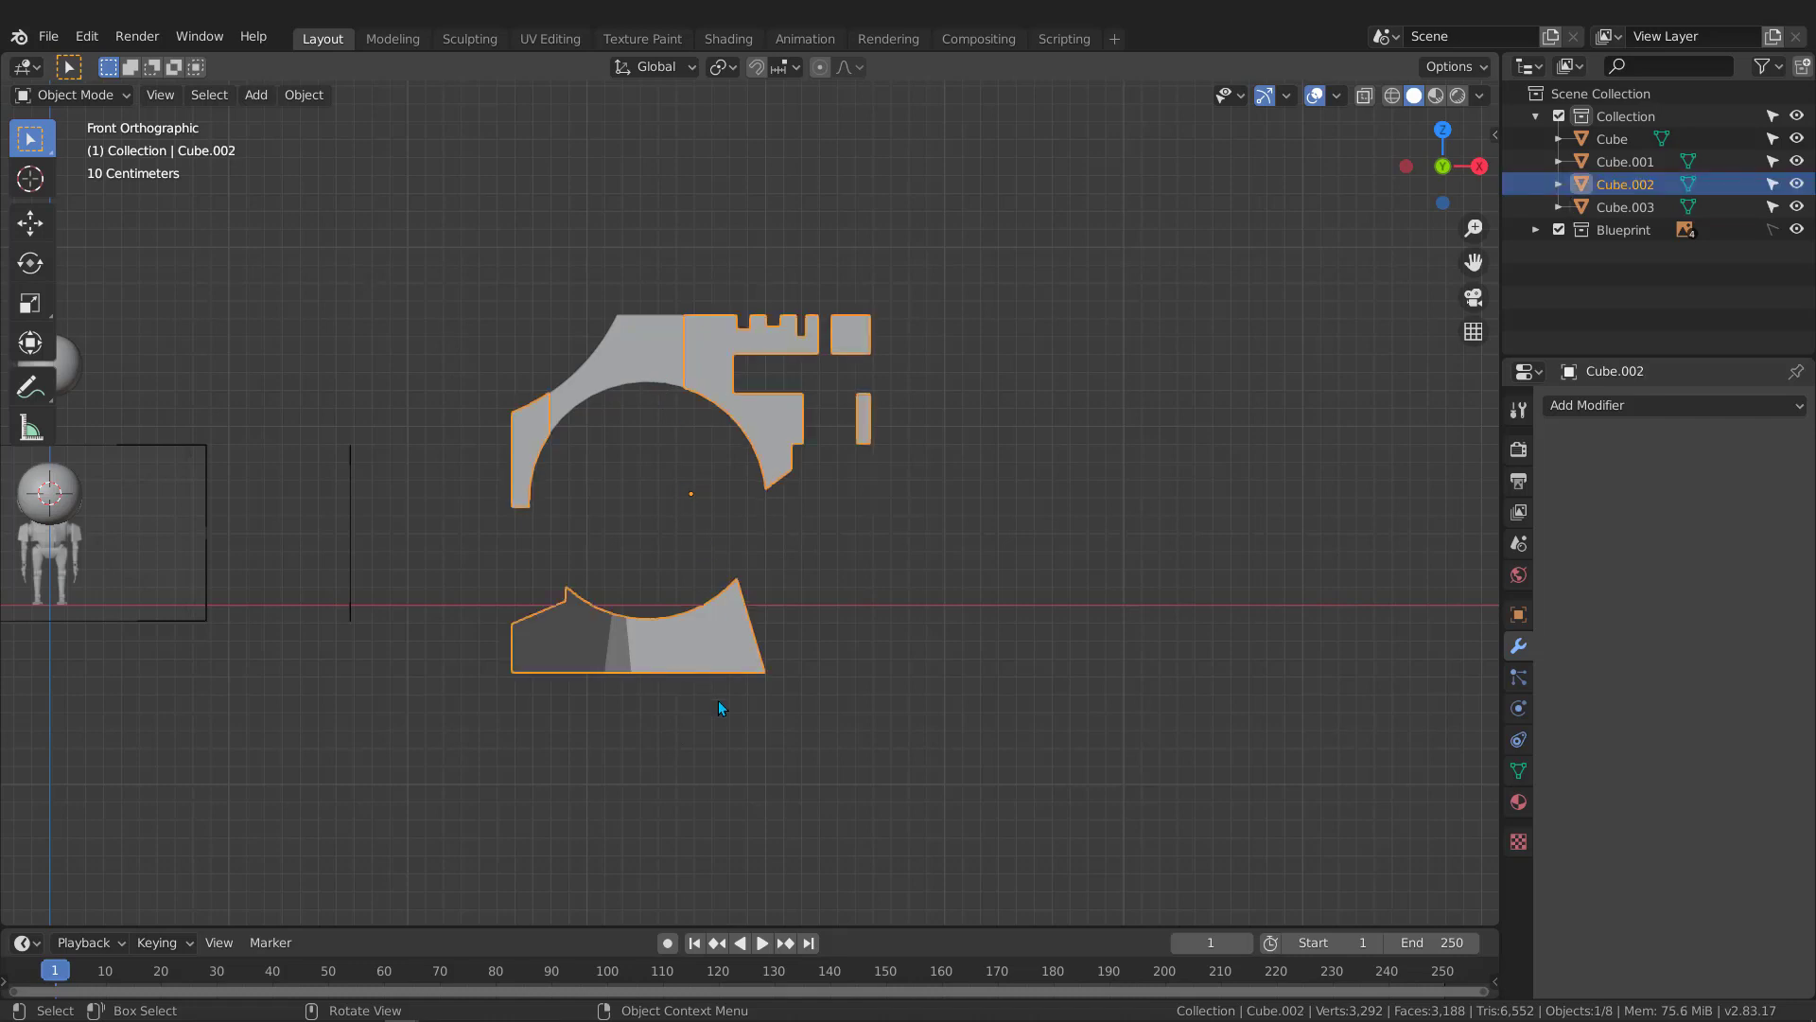
{"action": "key", "text": "ctrl+shift+x"}
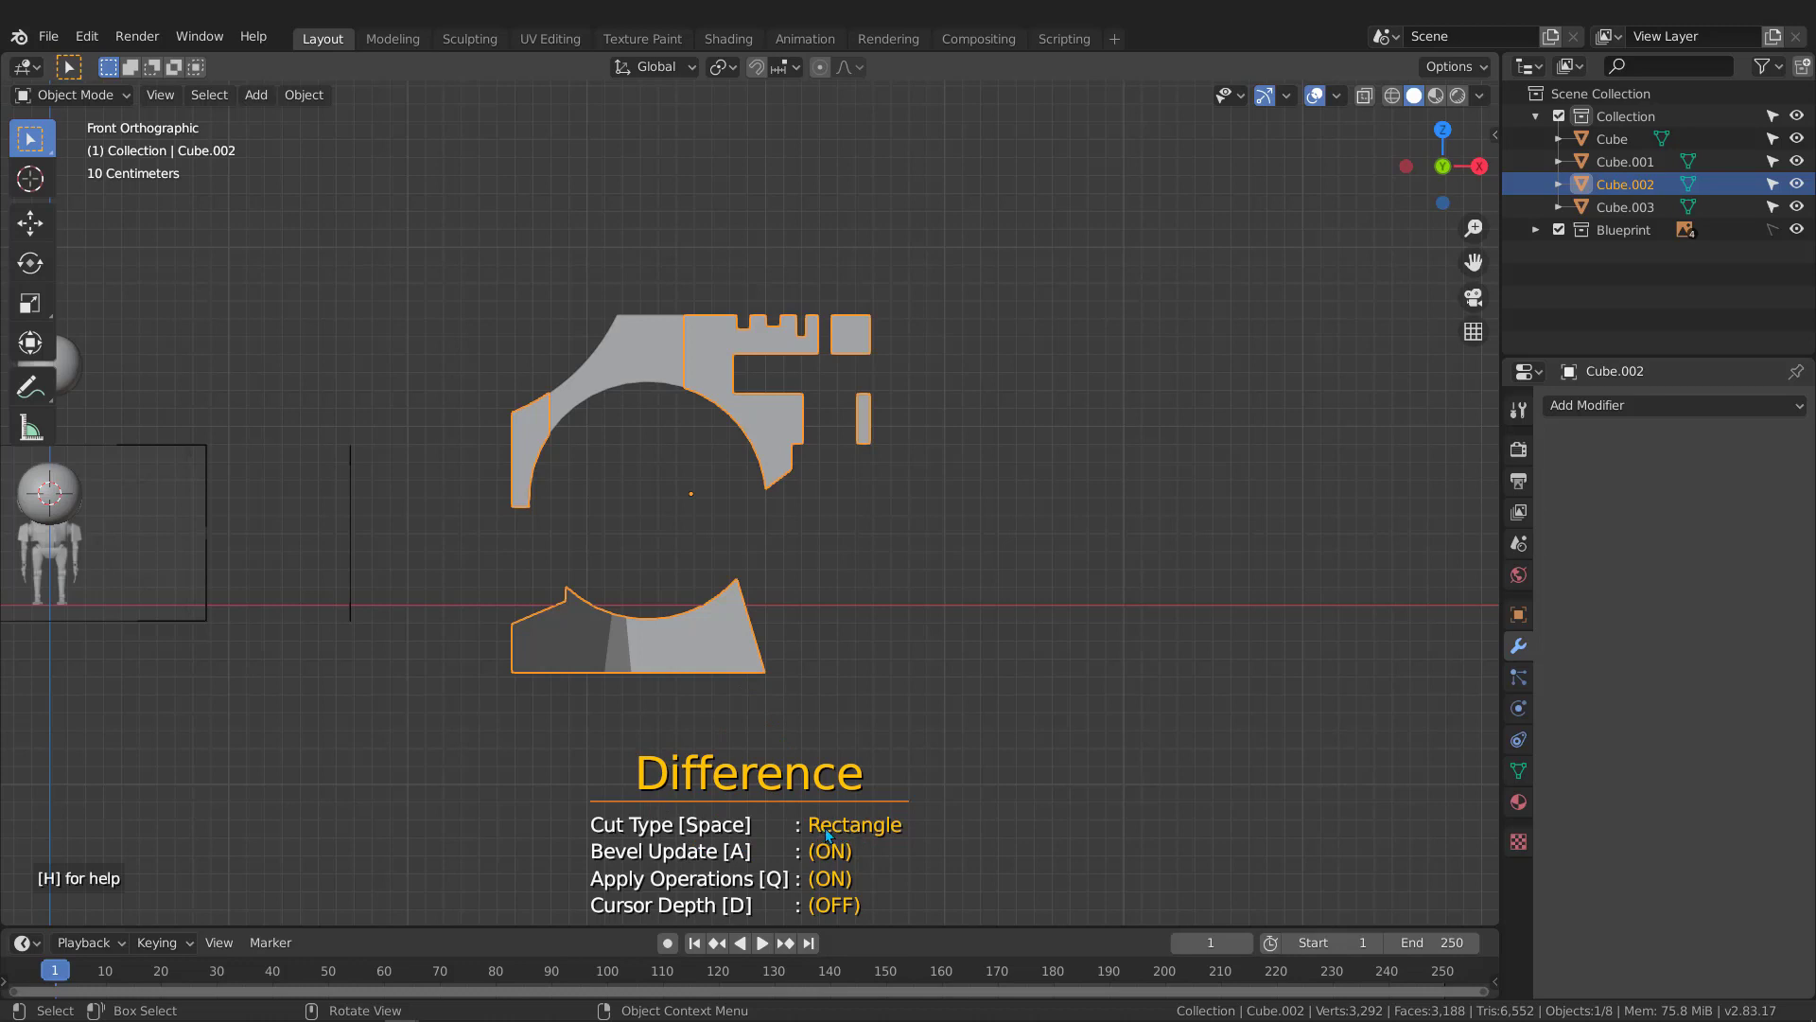
{"action": "key", "text": "space"}
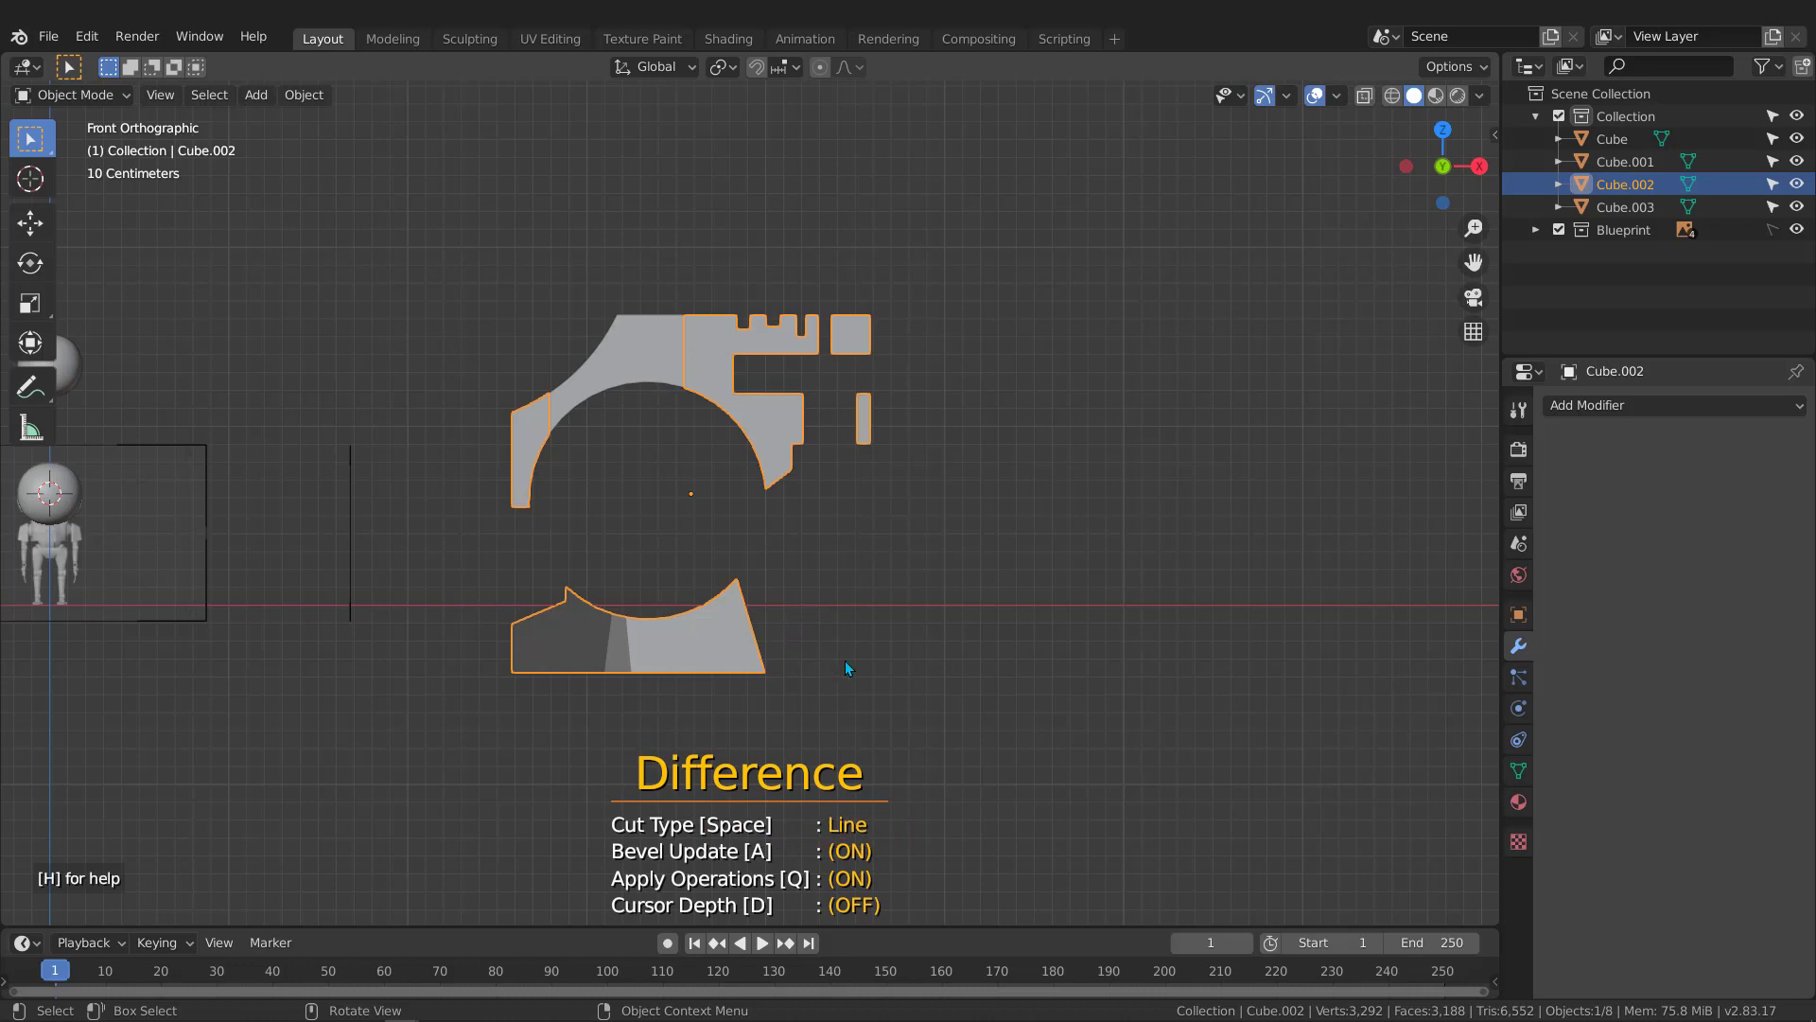
{"action": "left_click", "coordinate": [783, 609]}
{"action": "key", "text": "shift"}
{"action": "key", "text": "shift"}
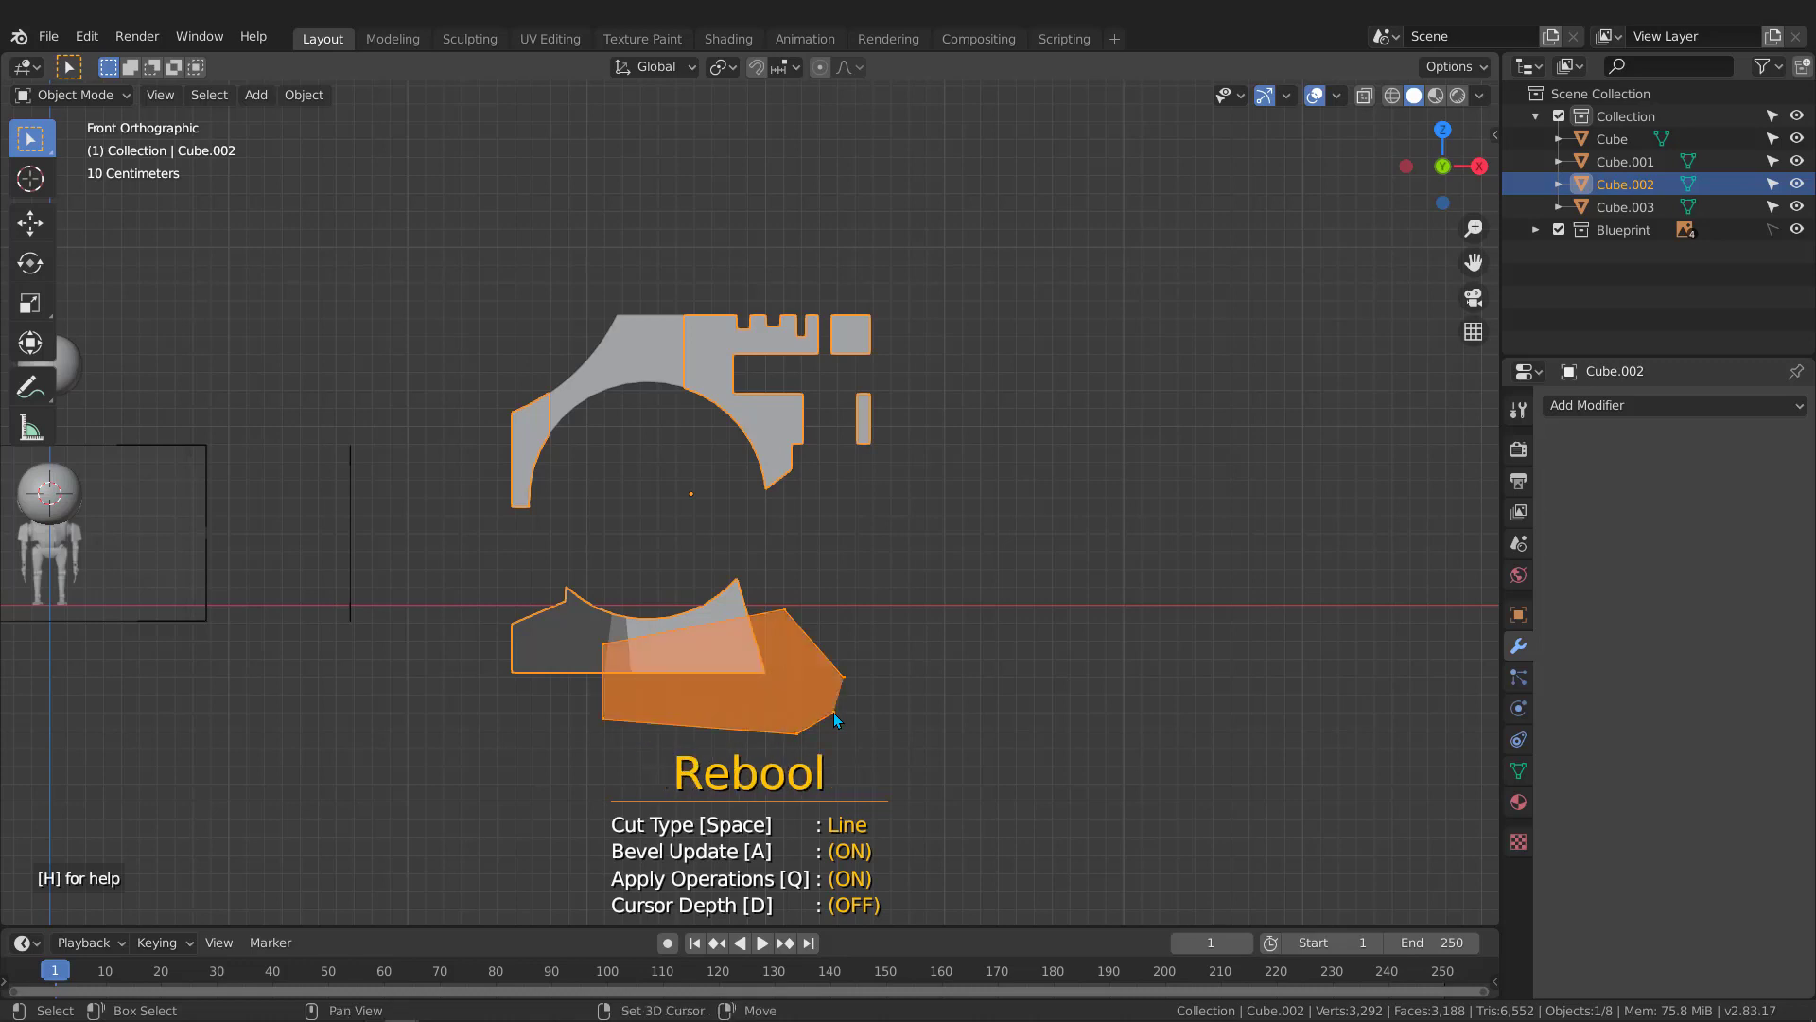
{"action": "key", "text": "Return"}
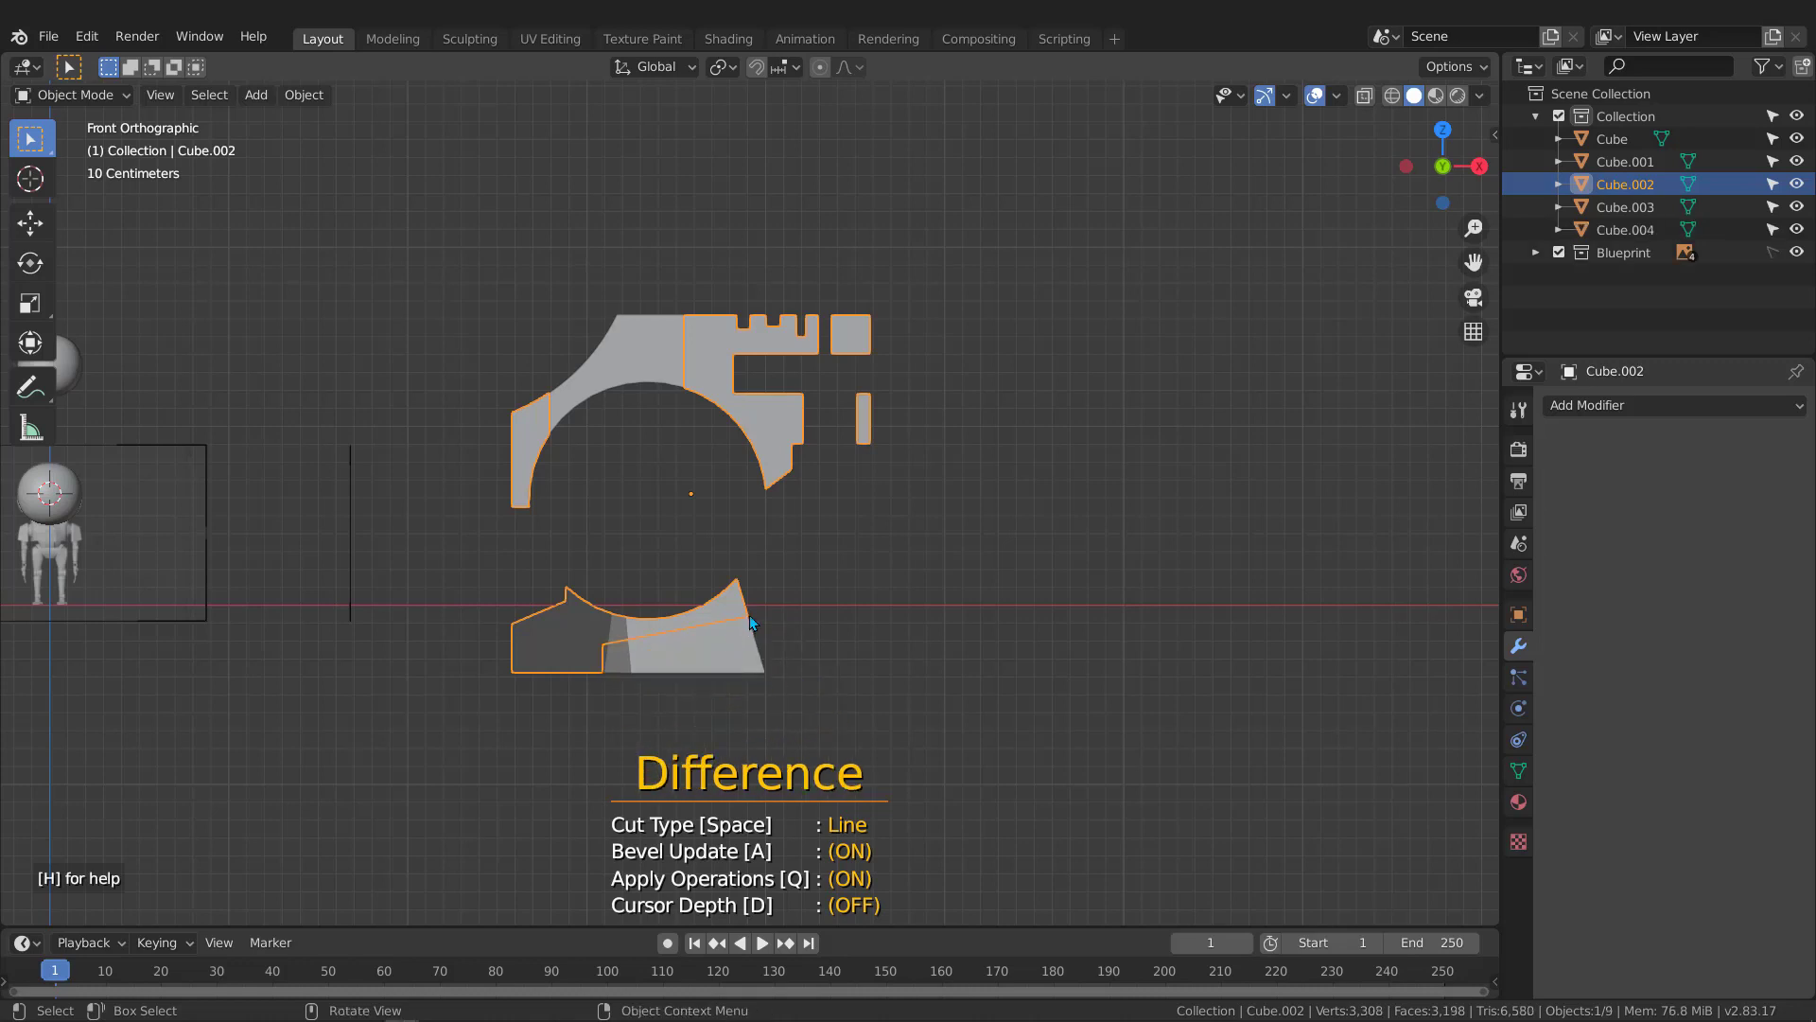
Exit the Carver tool in front view and deselect all objects
{"action": "middle_click_drag", "start_coordinate": [833, 712], "coordinate": [678, 616]}
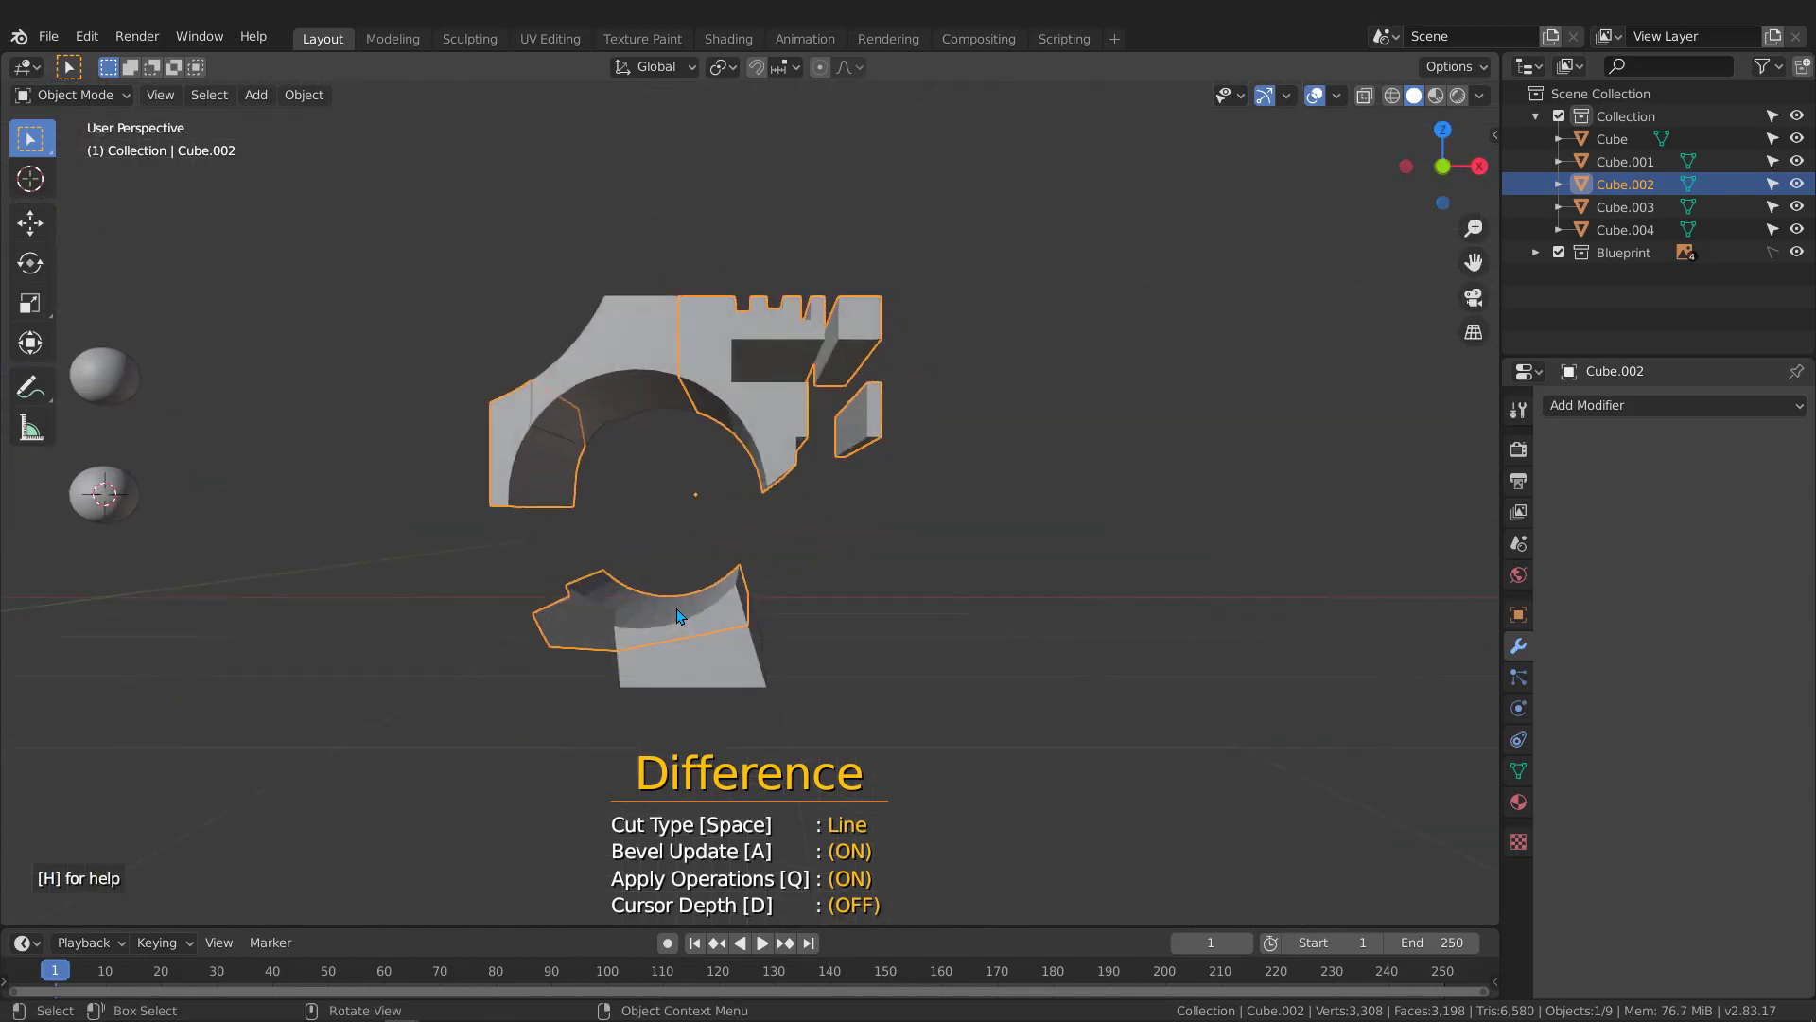
{"action": "key", "text": "KP_1"}
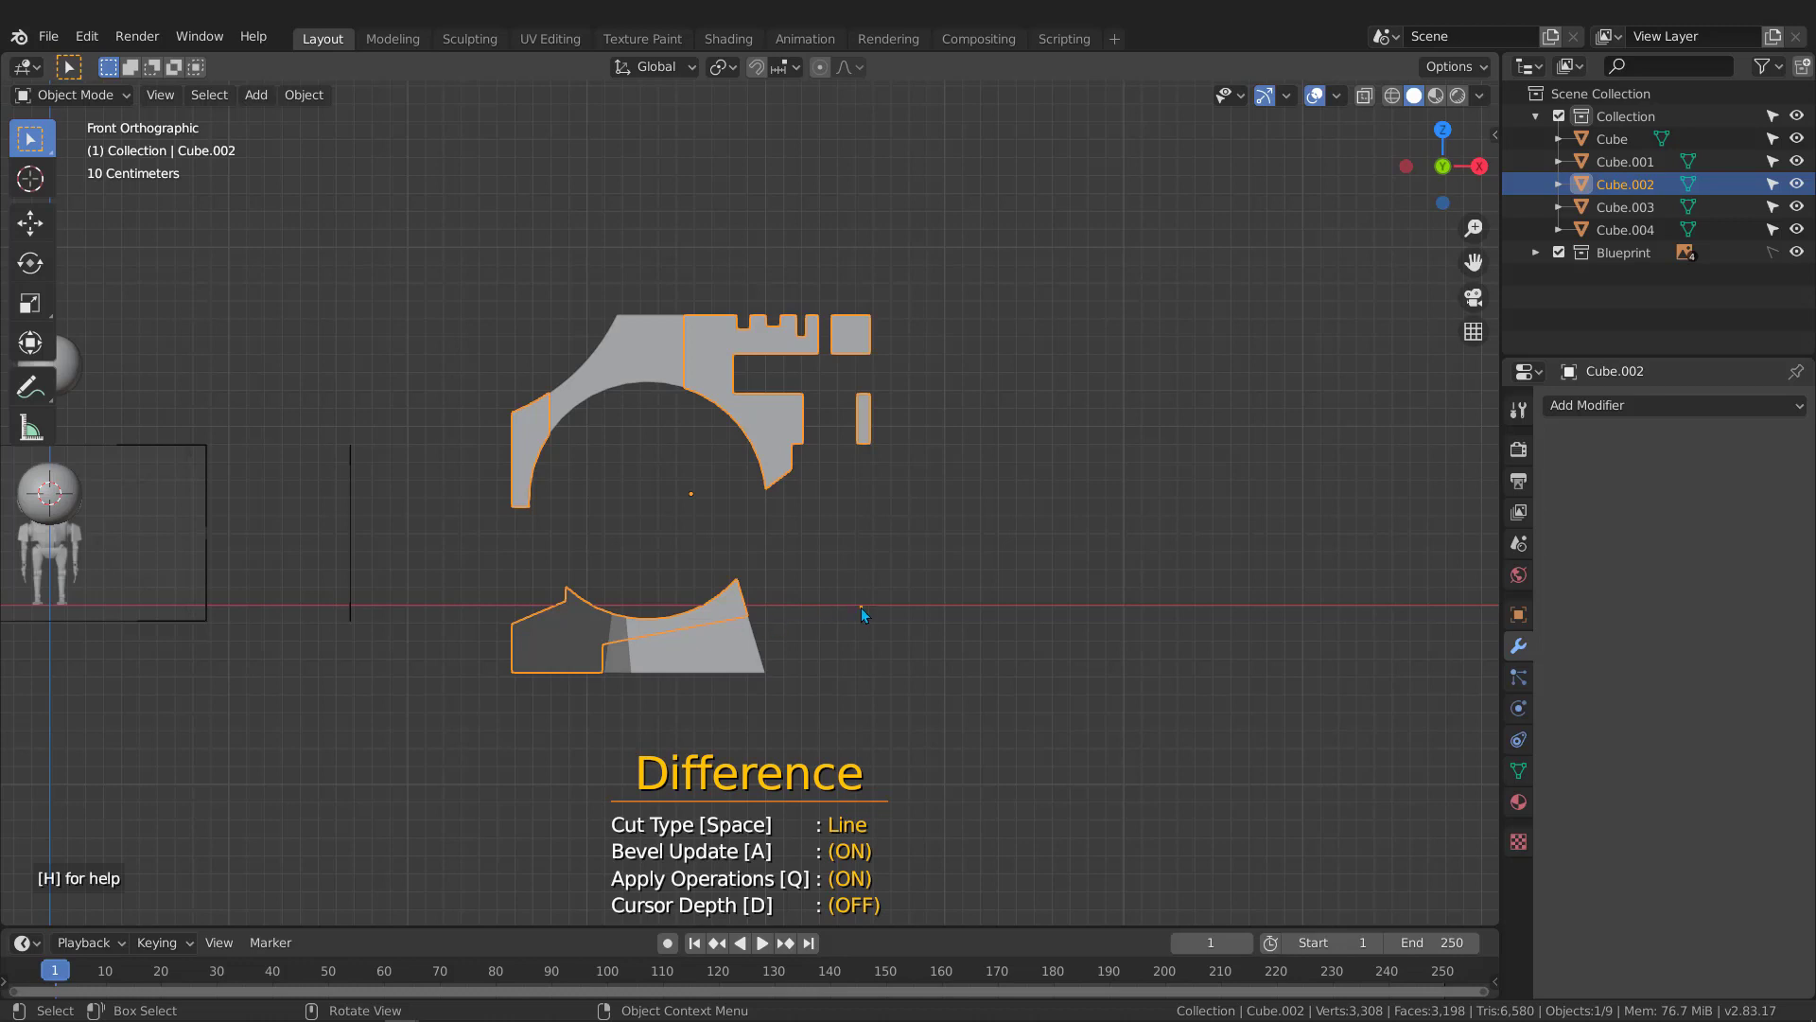
{"action": "left_click", "coordinate": [843, 662]}
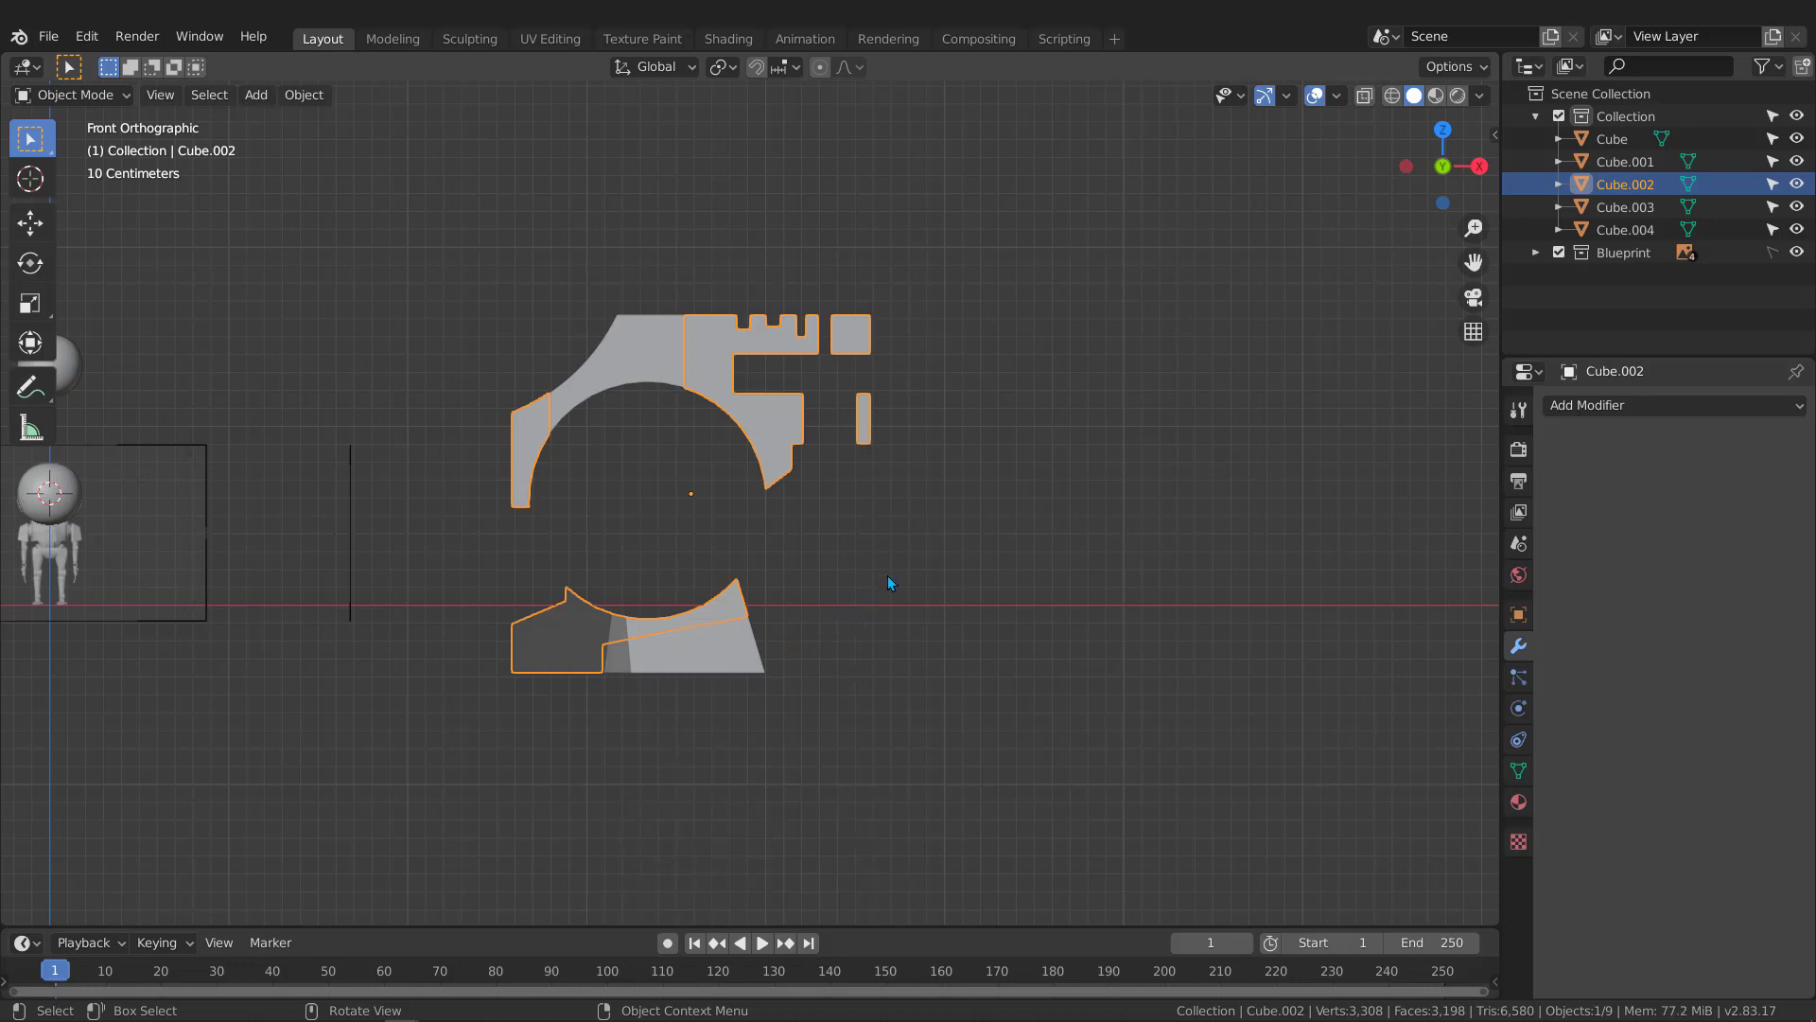
{"action": "left_click", "coordinate": [904, 557]}
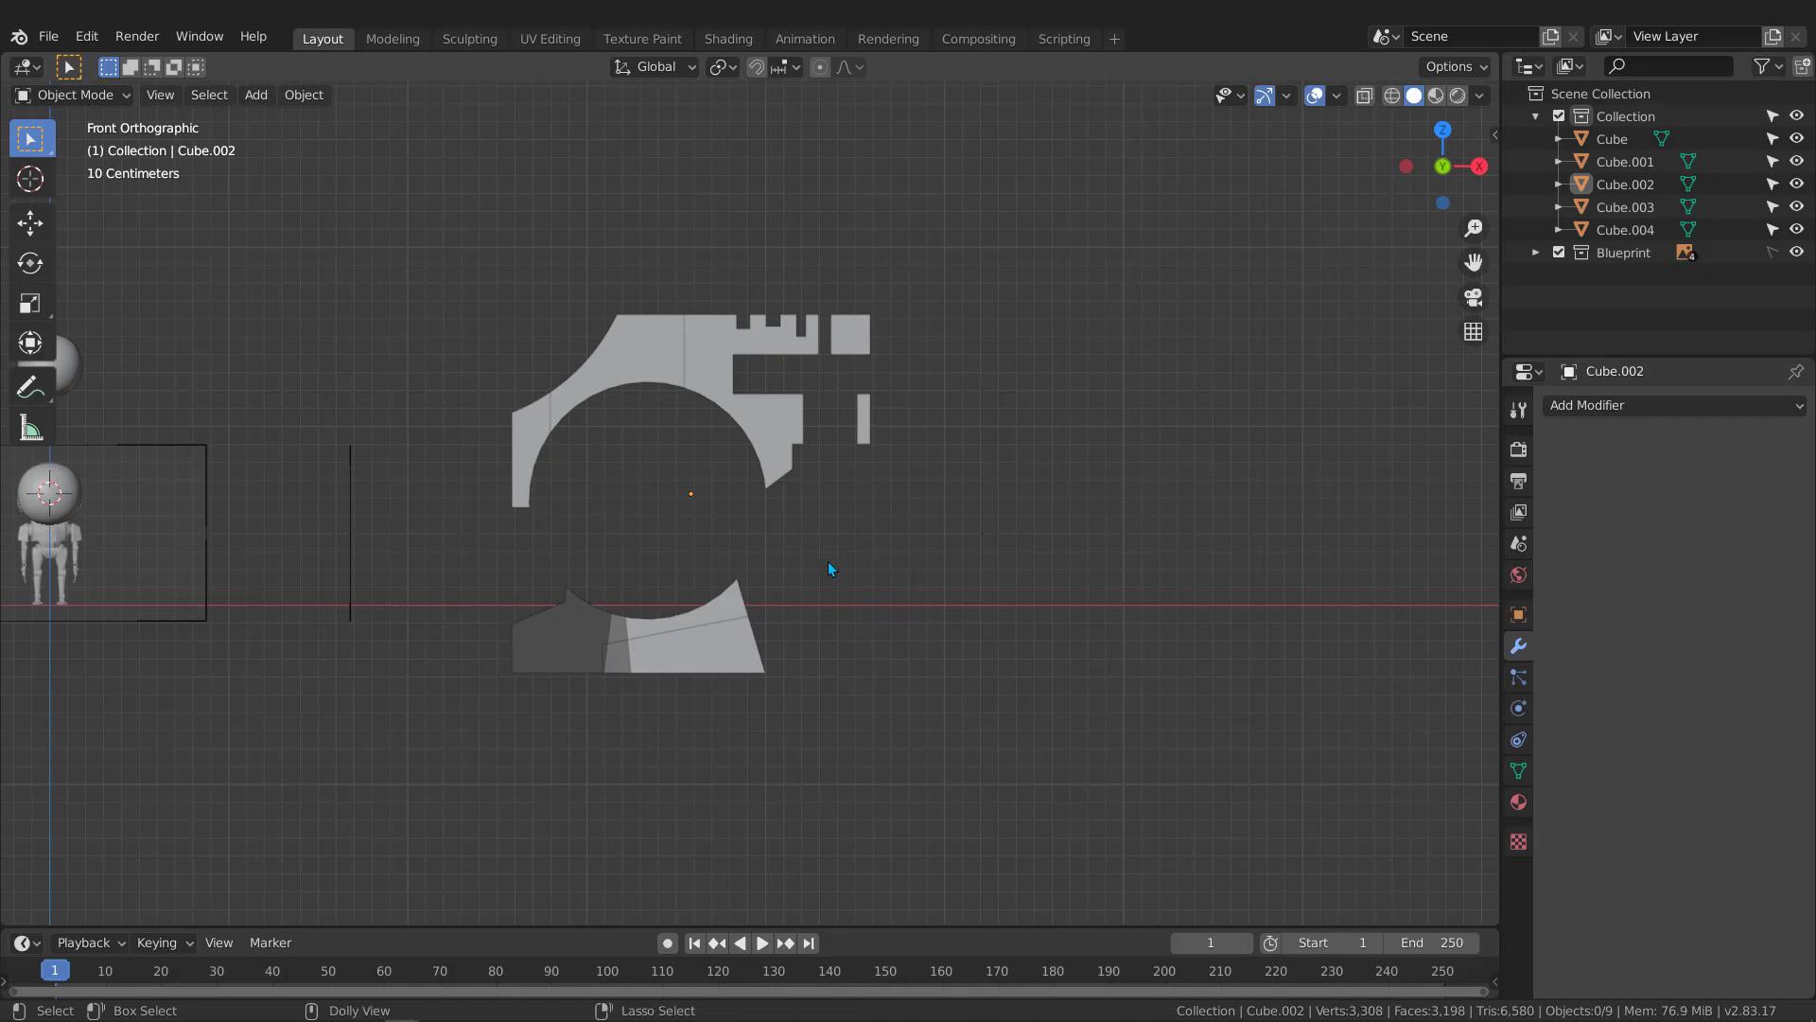
With nothing selected, create a wide rectangular block with the Carver's Create mode, between the arch and lower block on their right side
{"action": "key", "text": "ctrl+shift+x"}
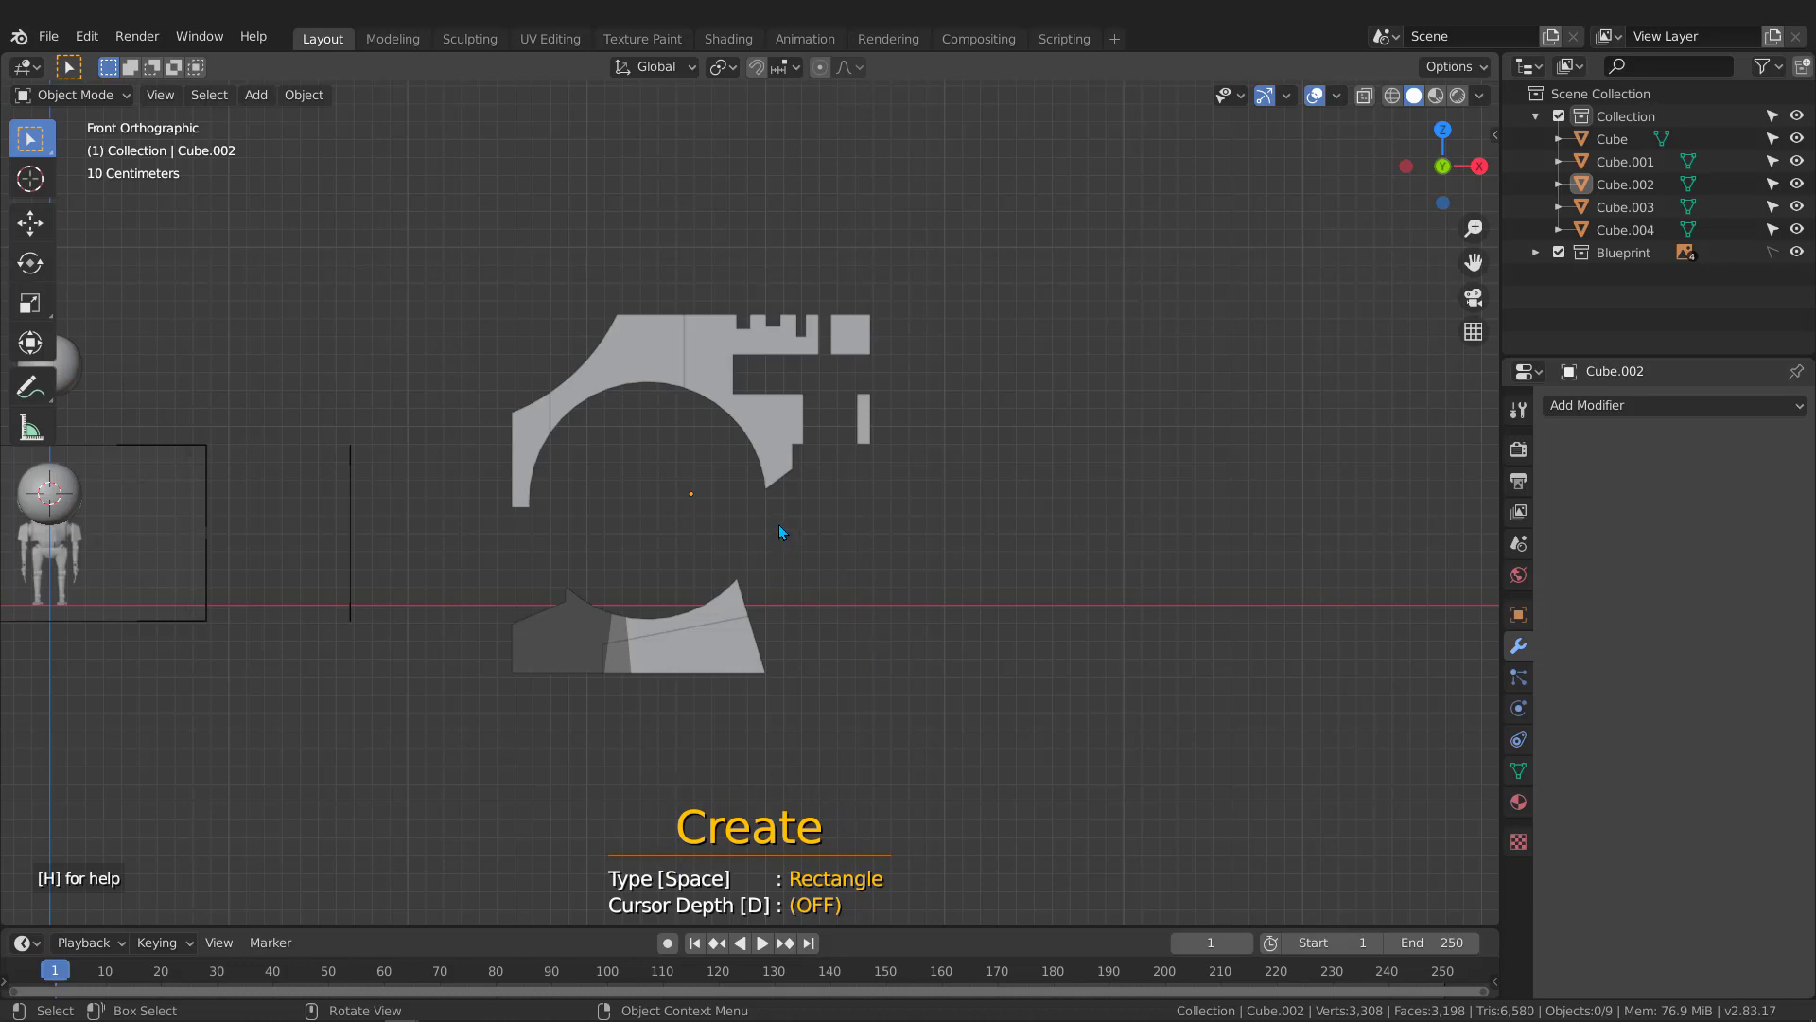
{"action": "mouse_move", "coordinate": [778, 526]}
{"action": "left_mouse_down"}
{"action": "mouse_move", "coordinate": [859, 596]}
{"action": "mouse_move", "coordinate": [919, 619]}
{"action": "mouse_move", "coordinate": [927, 605]}
{"action": "left_mouse_up"}
{"action": "middle_click_drag", "start_coordinate": [933, 617], "coordinate": [1036, 556]}
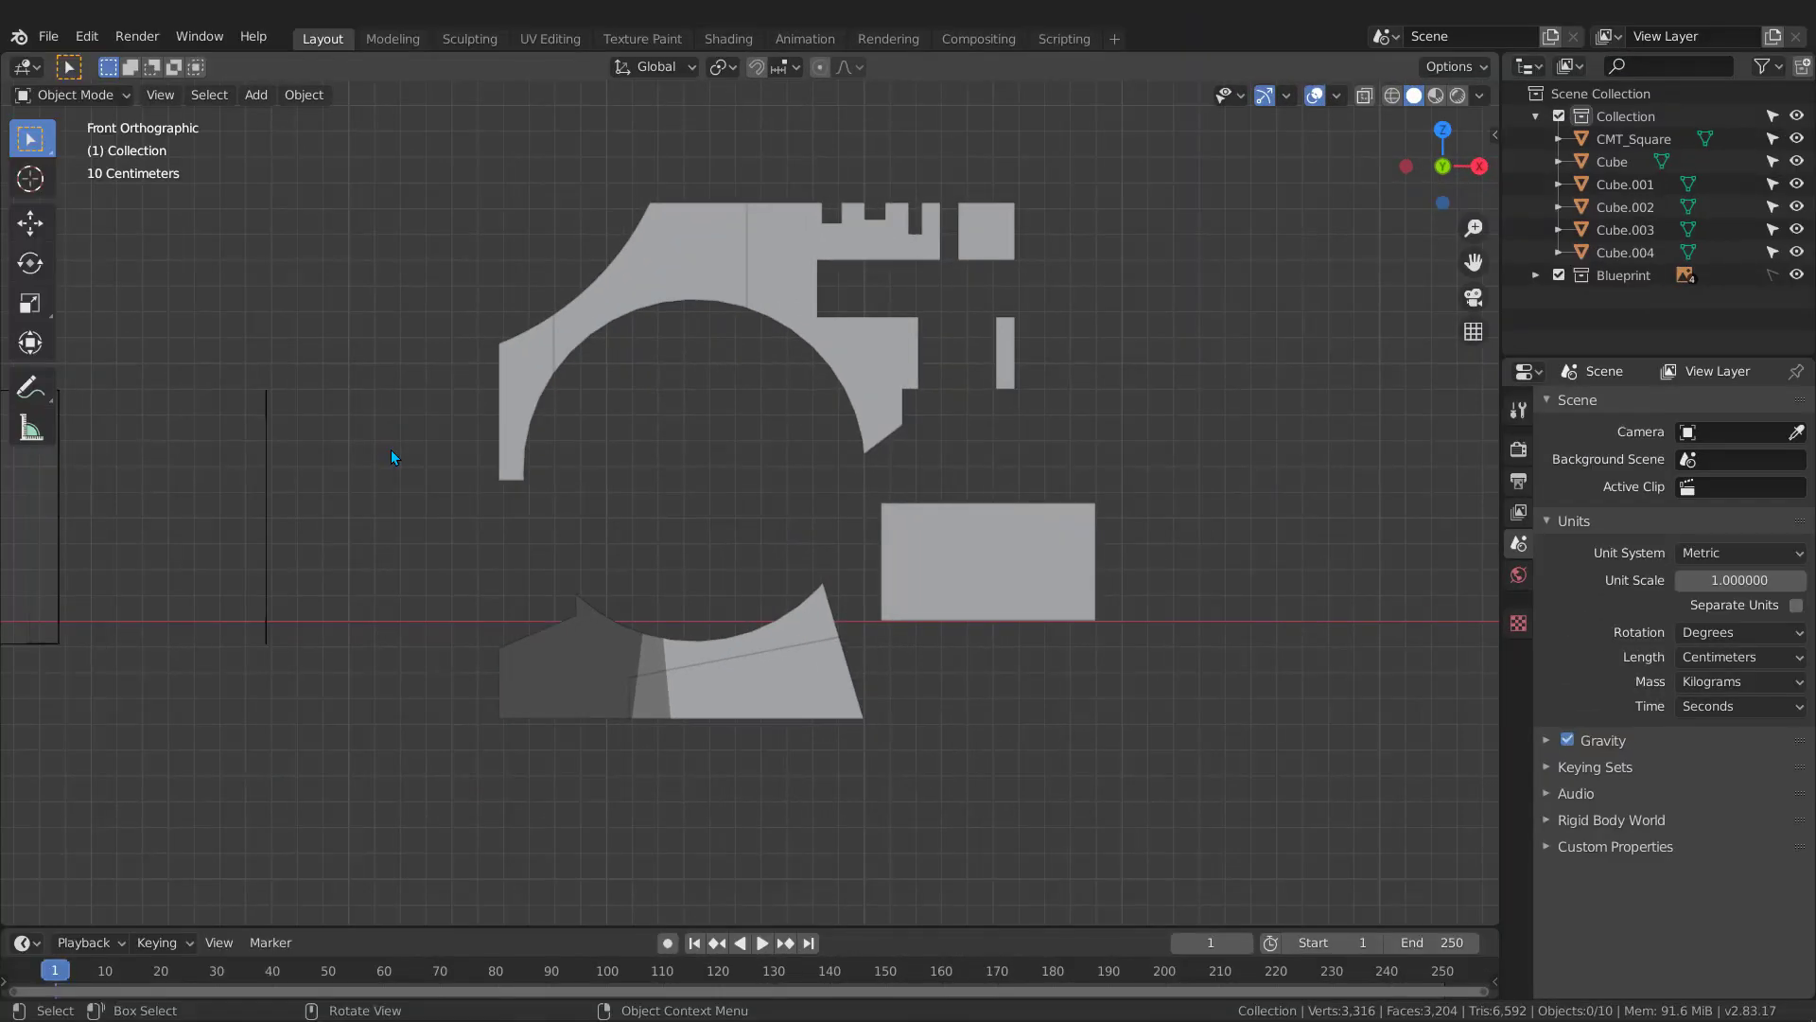
{"action": "middle_click_drag", "start_coordinate": [689, 507], "coordinate": [752, 416]}
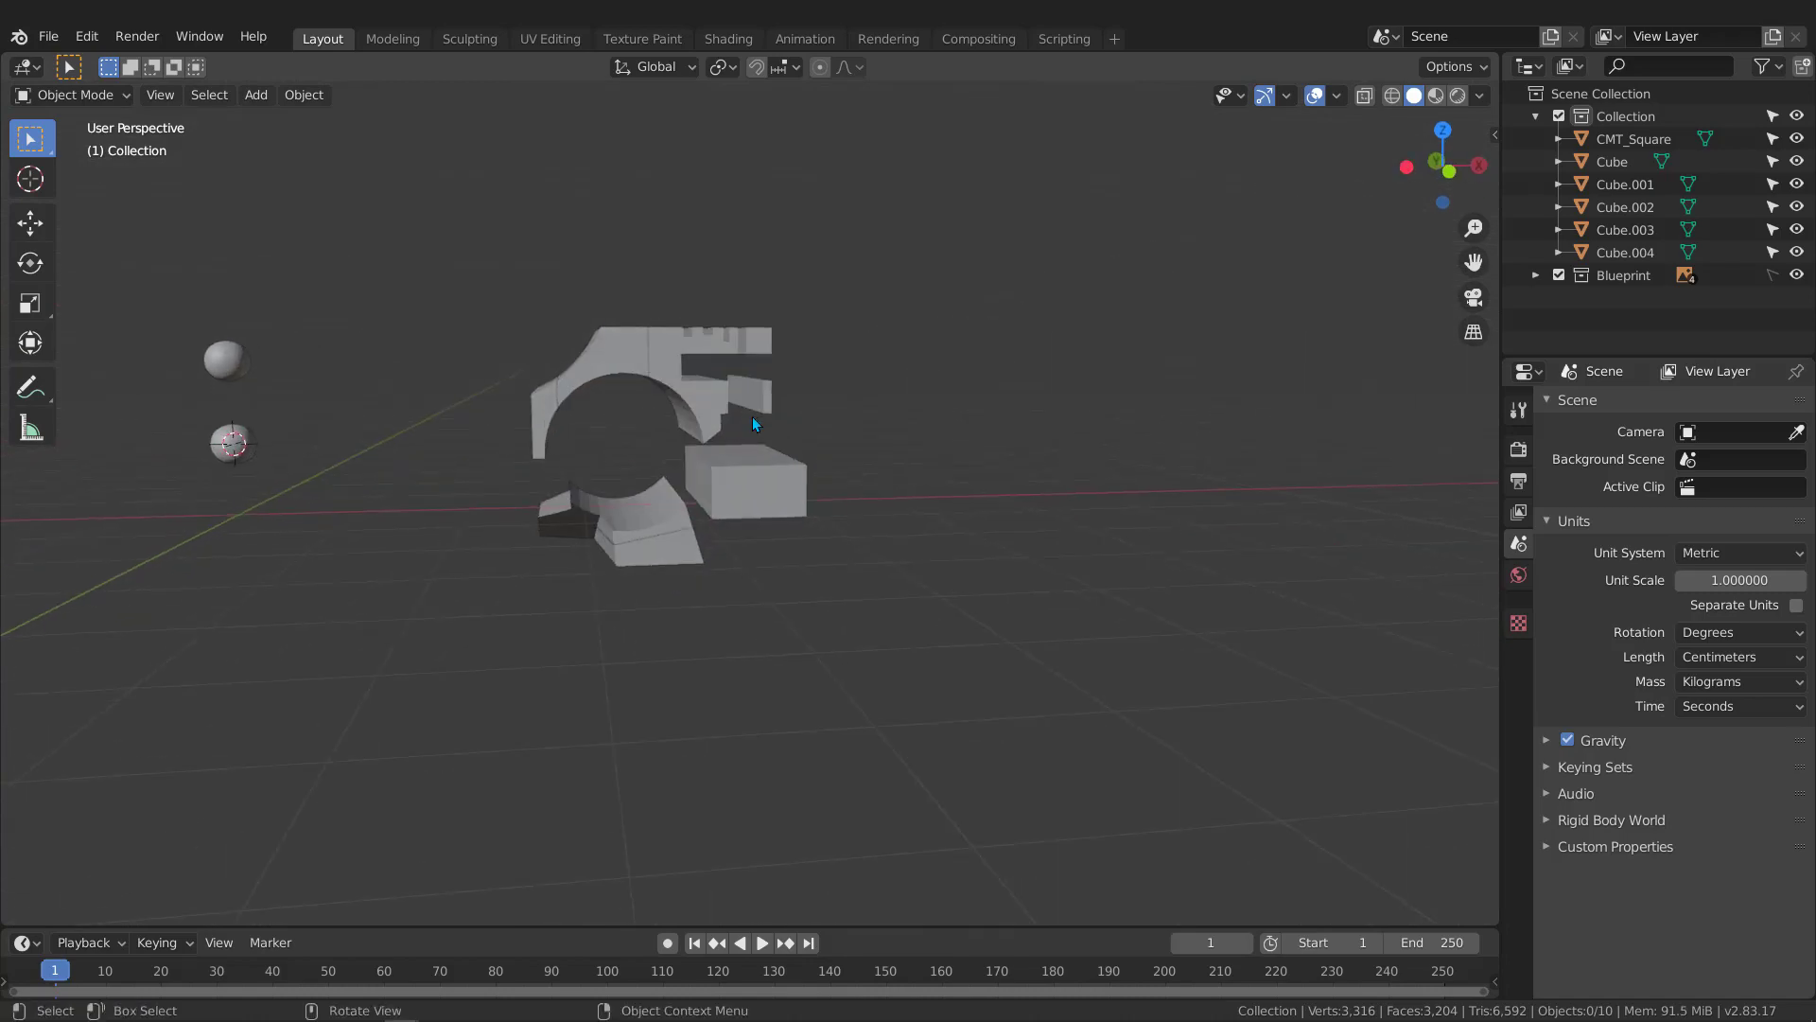
In front view, create a second, nearly square block right of the rectangular block with a Carver Rectangle in Create mode
{"action": "key", "text": "KP_1"}
{"action": "scroll", "coordinate": [738, 421], "scroll_direction": "up", "scroll_amount": 5}
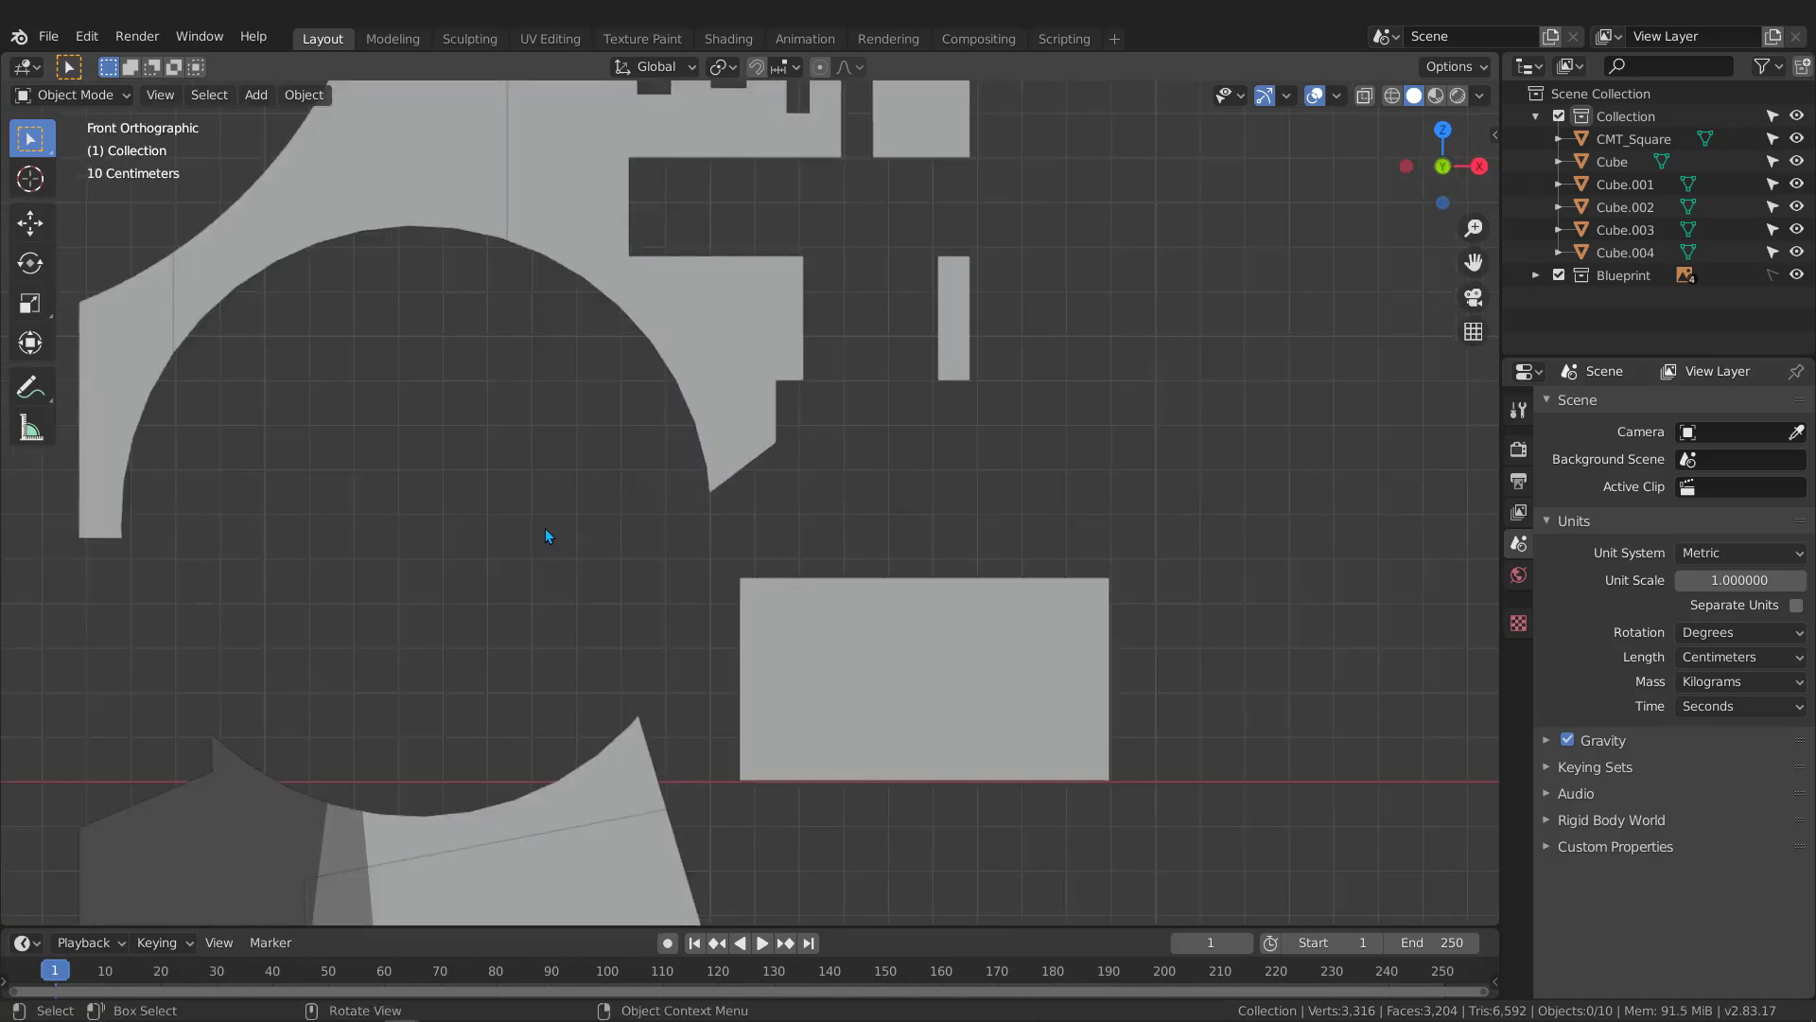
{"action": "scroll", "coordinate": [546, 543], "scroll_direction": "down", "scroll_amount": 8}
{"action": "scroll", "coordinate": [547, 558], "scroll_direction": "up", "scroll_amount": 4}
{"action": "middle_click_drag", "start_coordinate": [673, 593], "coordinate": [653, 509], "text": "shift"}
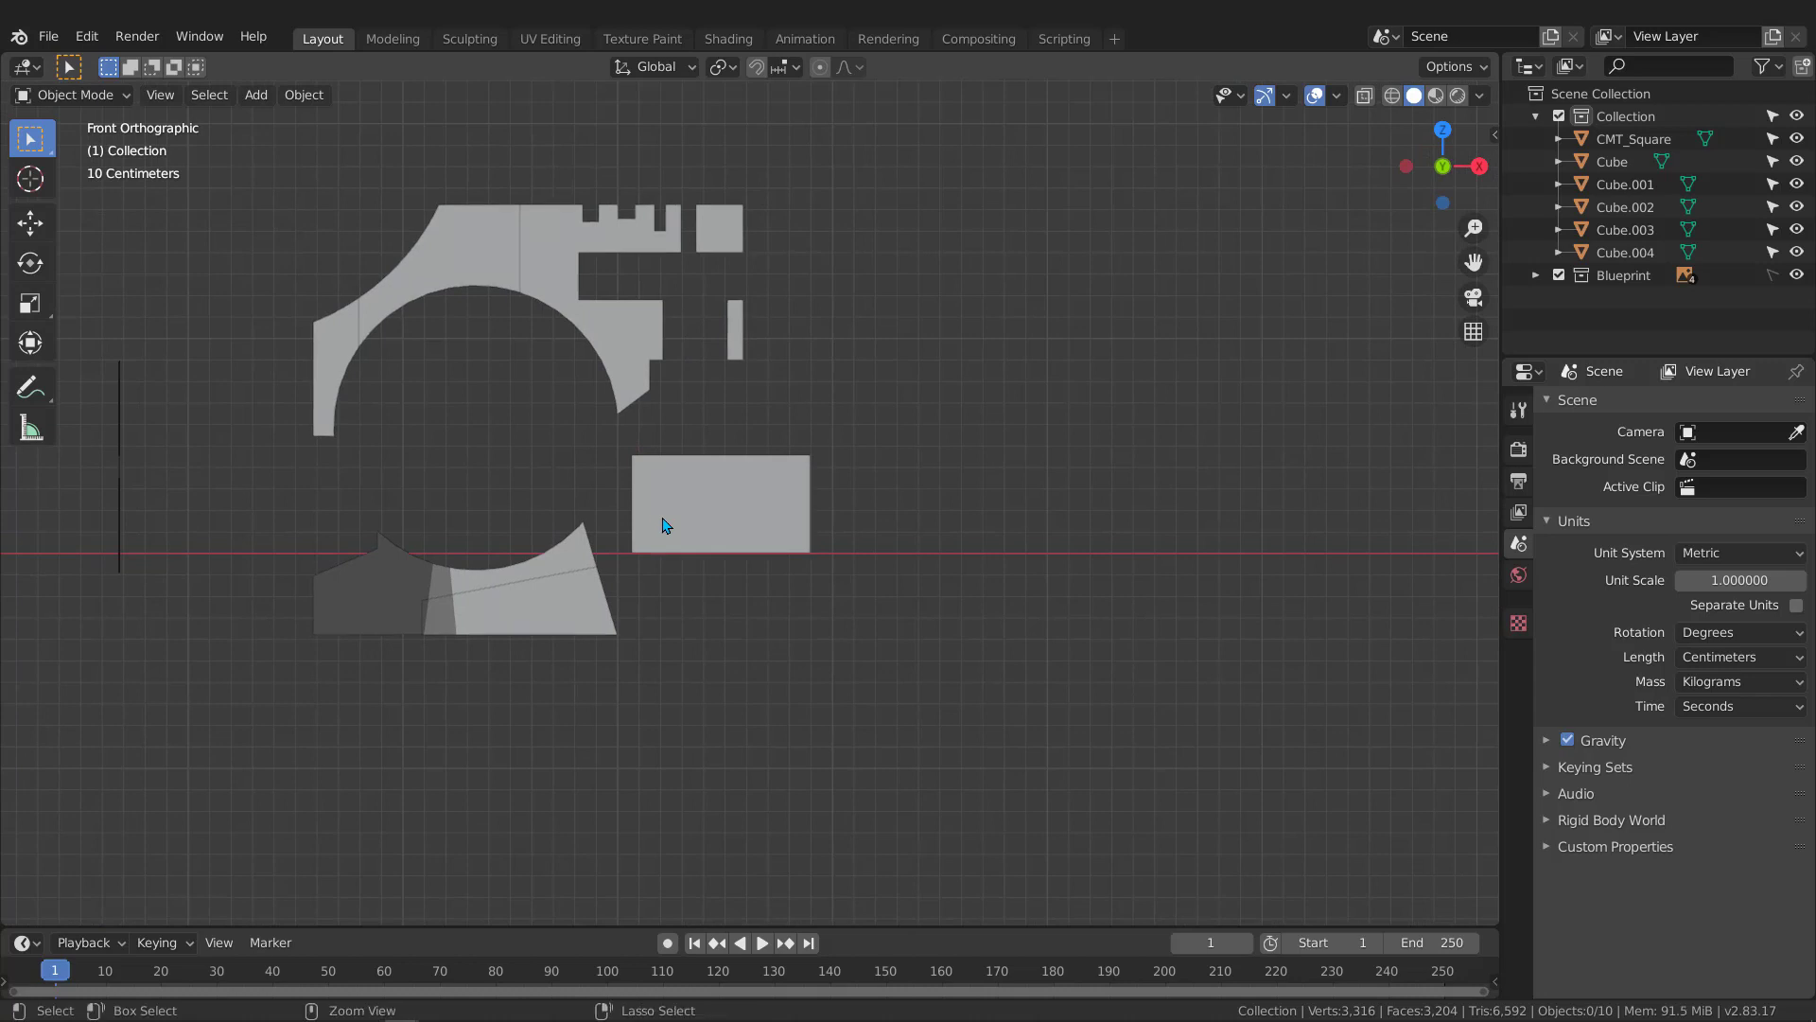
{"action": "key", "text": "ctrl+shift+x"}
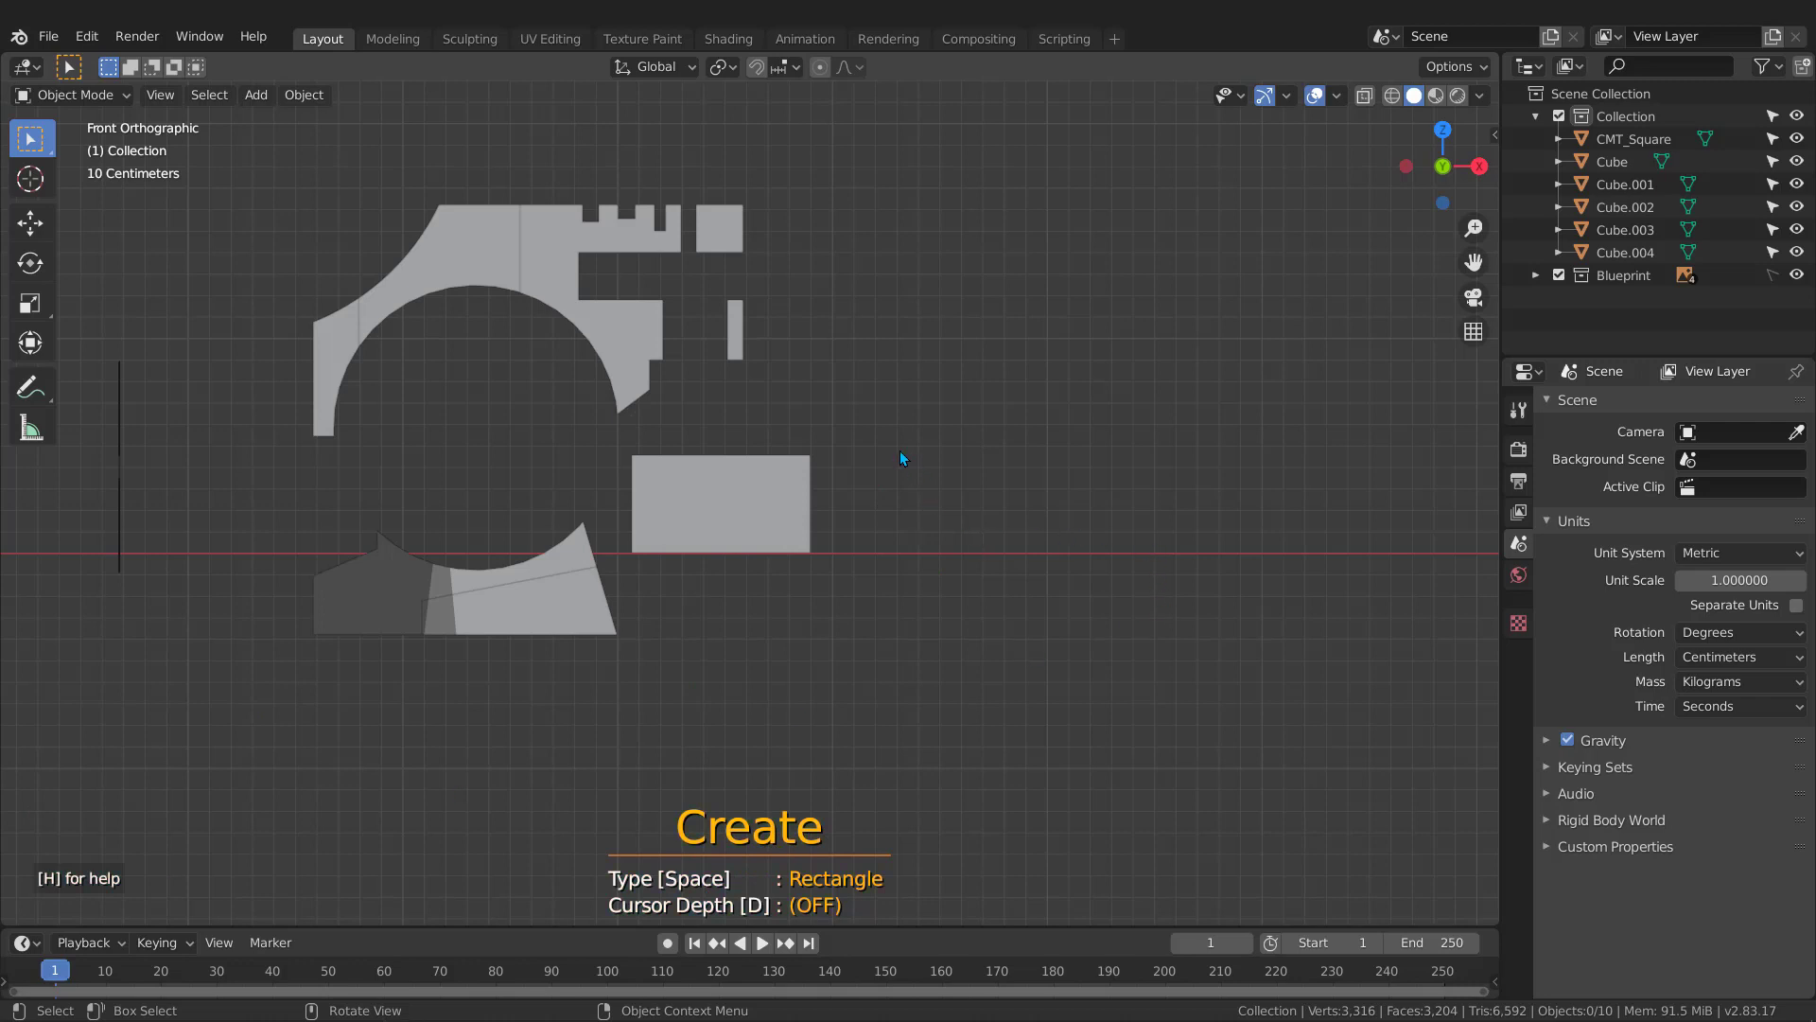
{"action": "left_click_drag", "start_coordinate": [891, 440], "coordinate": [1030, 593]}
{"action": "middle_click_drag", "start_coordinate": [1086, 491], "coordinate": [849, 458]}
{"action": "key", "text": "KP_1"}
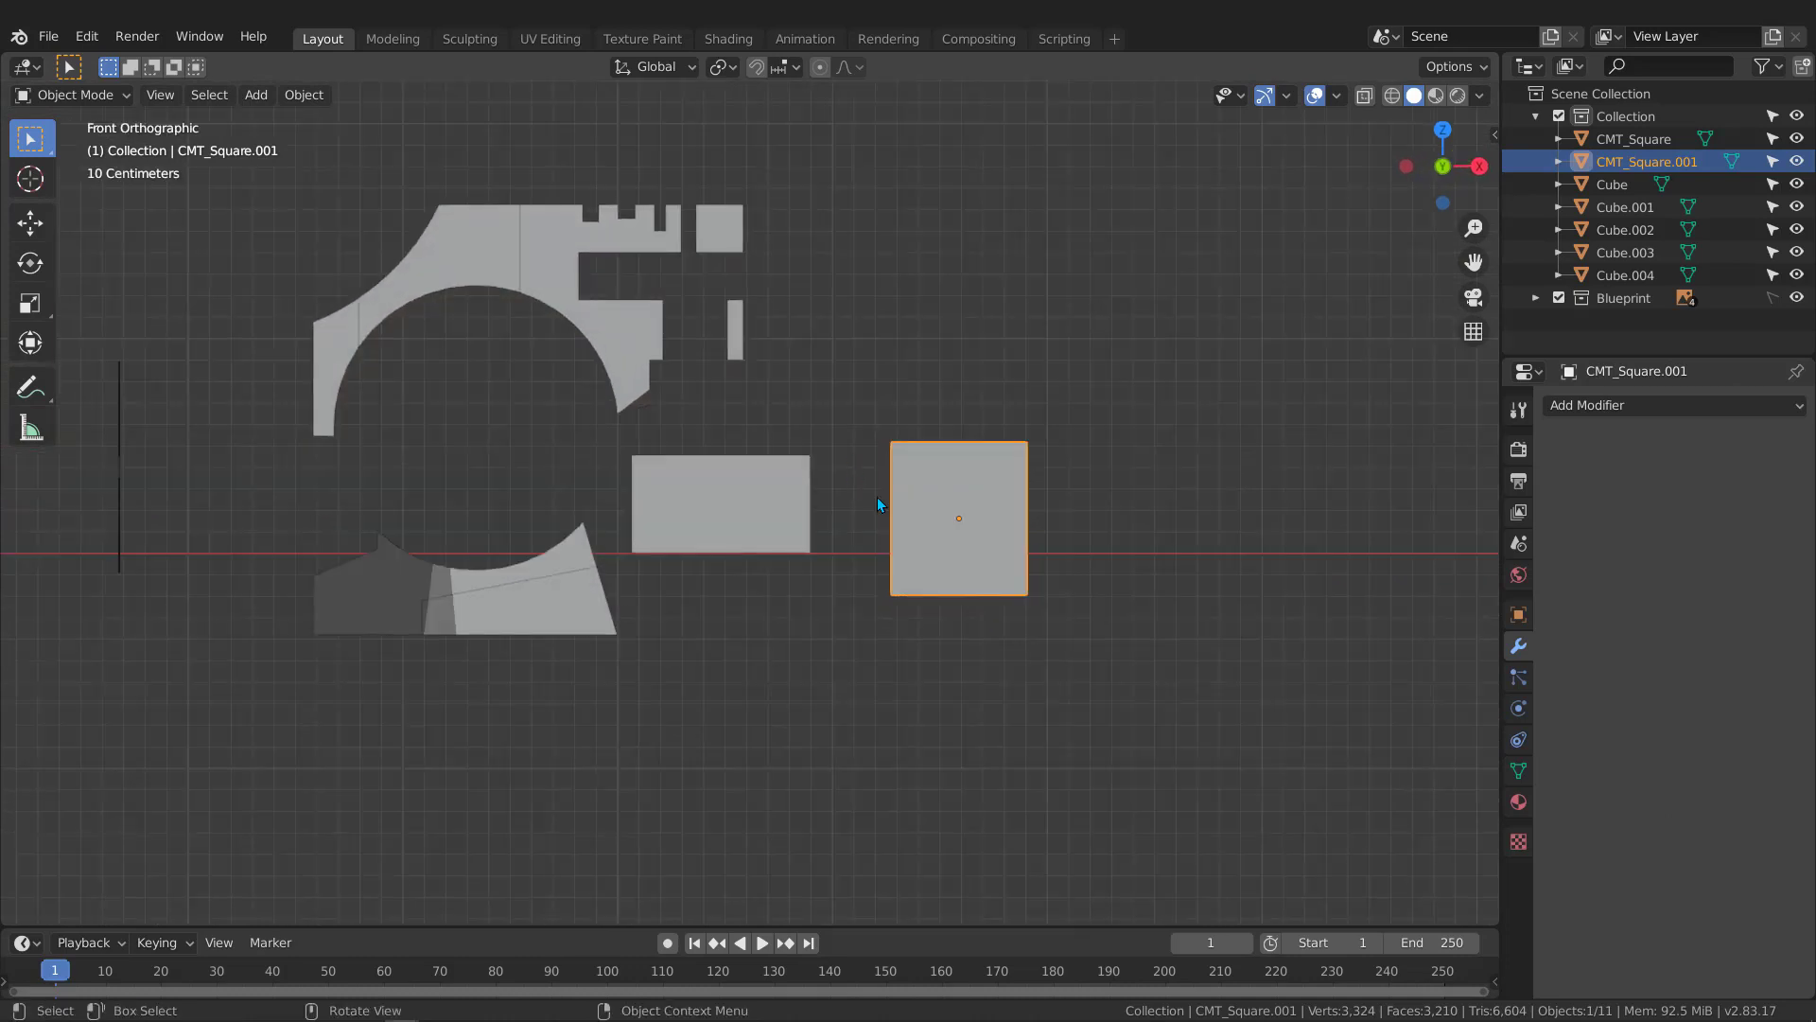
Deselect everything and create a 40-subdivision cylinder above the nearly square block with the Carver's Circle type in Create mode
{"action": "key", "text": "a"}
{"action": "key", "text": "alt+a"}
{"action": "key", "text": "a"}
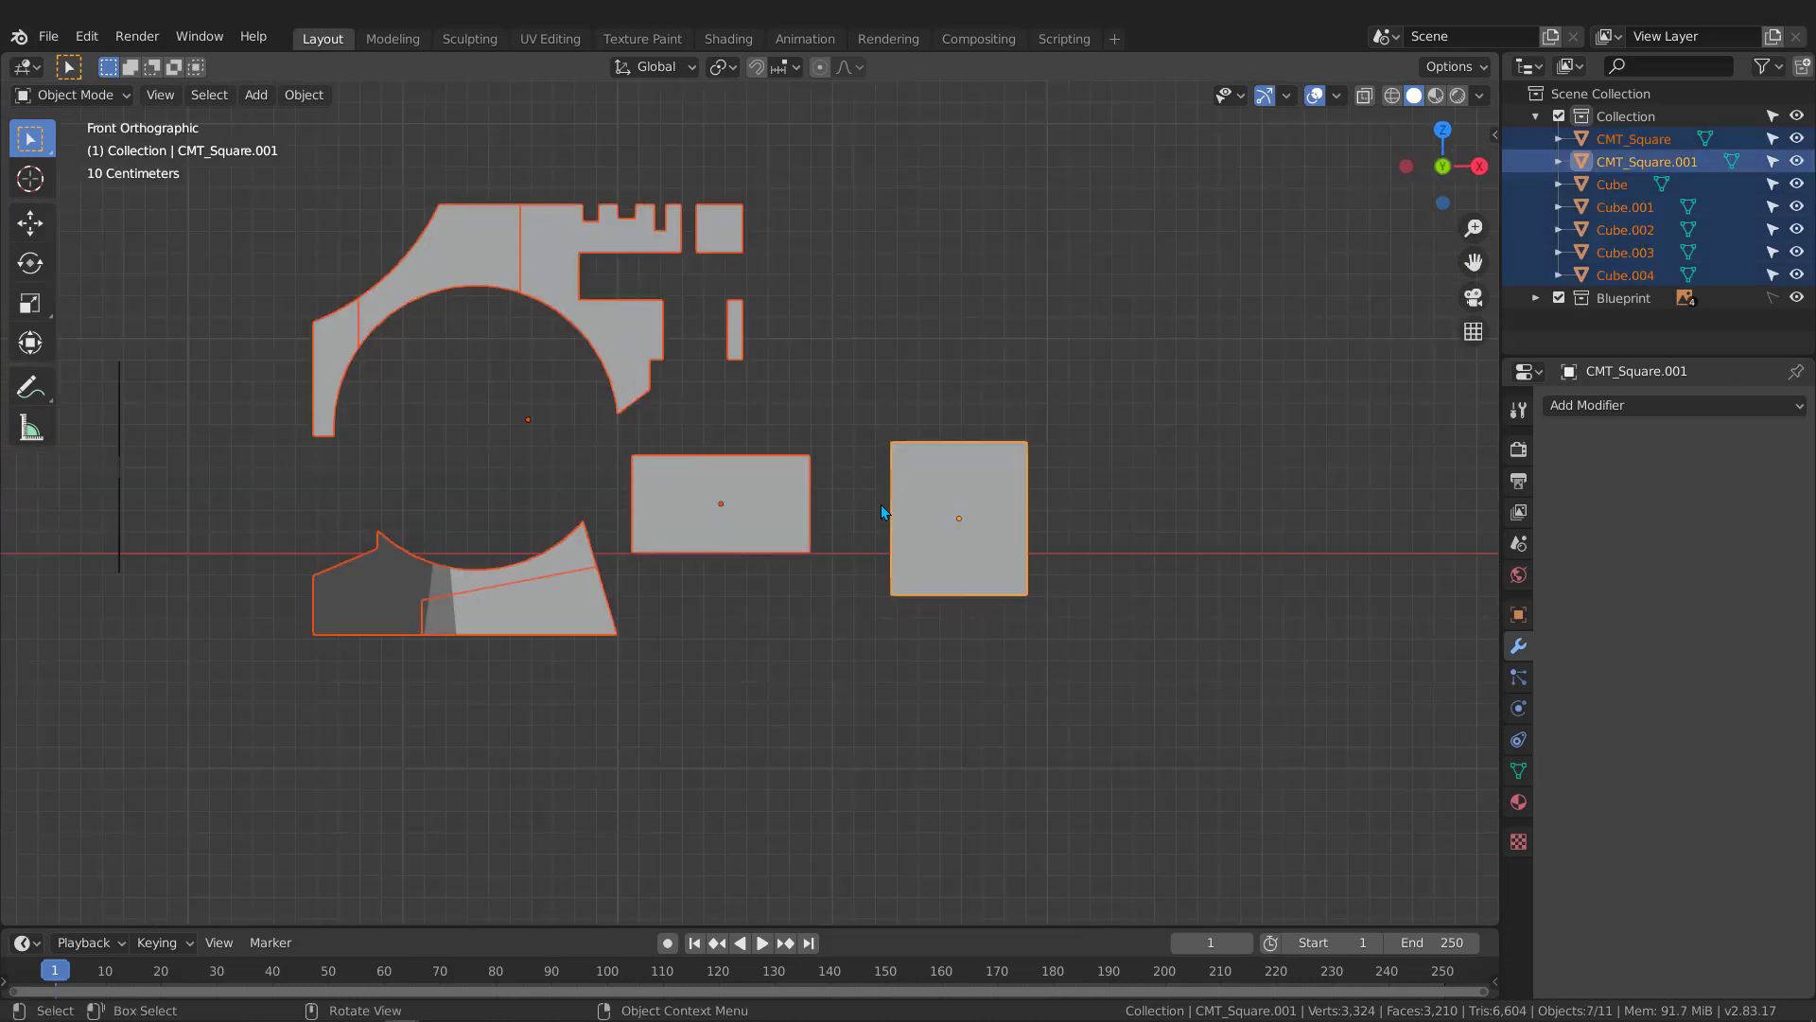
{"action": "key", "text": "alt+a"}
{"action": "middle_click_drag", "start_coordinate": [905, 523], "coordinate": [781, 492], "text": "shift"}
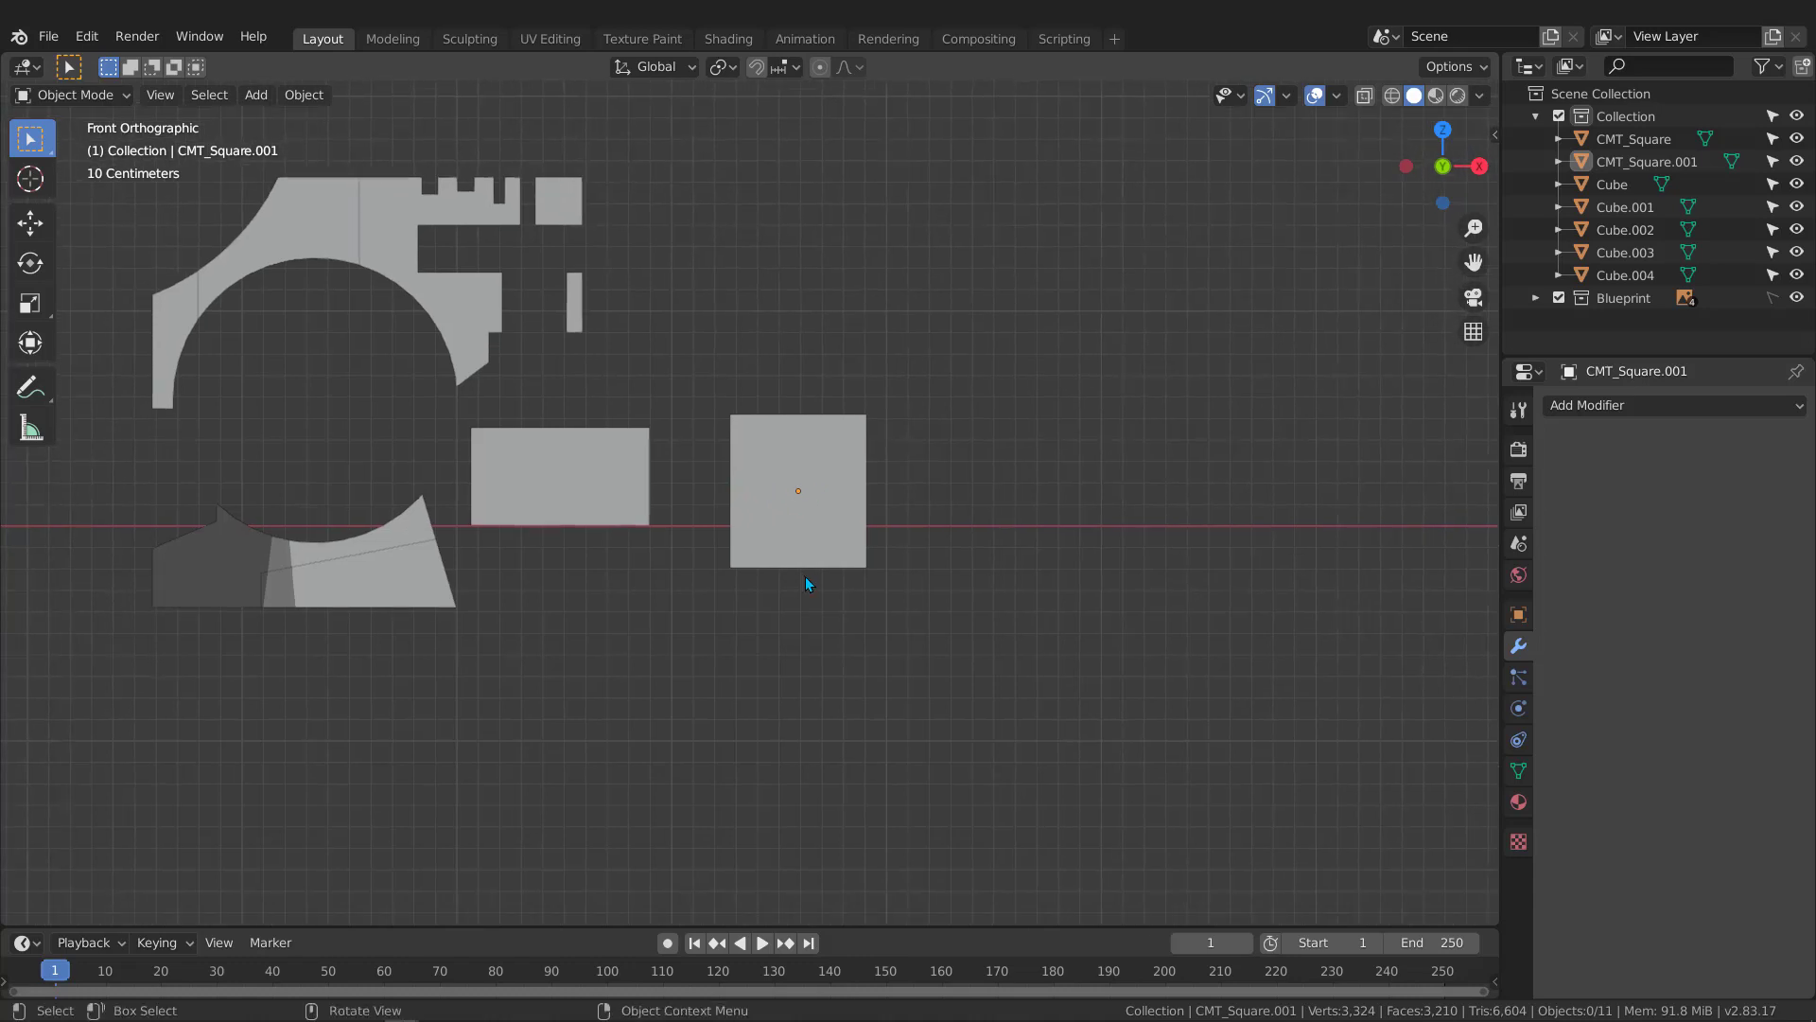
{"action": "key", "text": "ctrl+shift+x"}
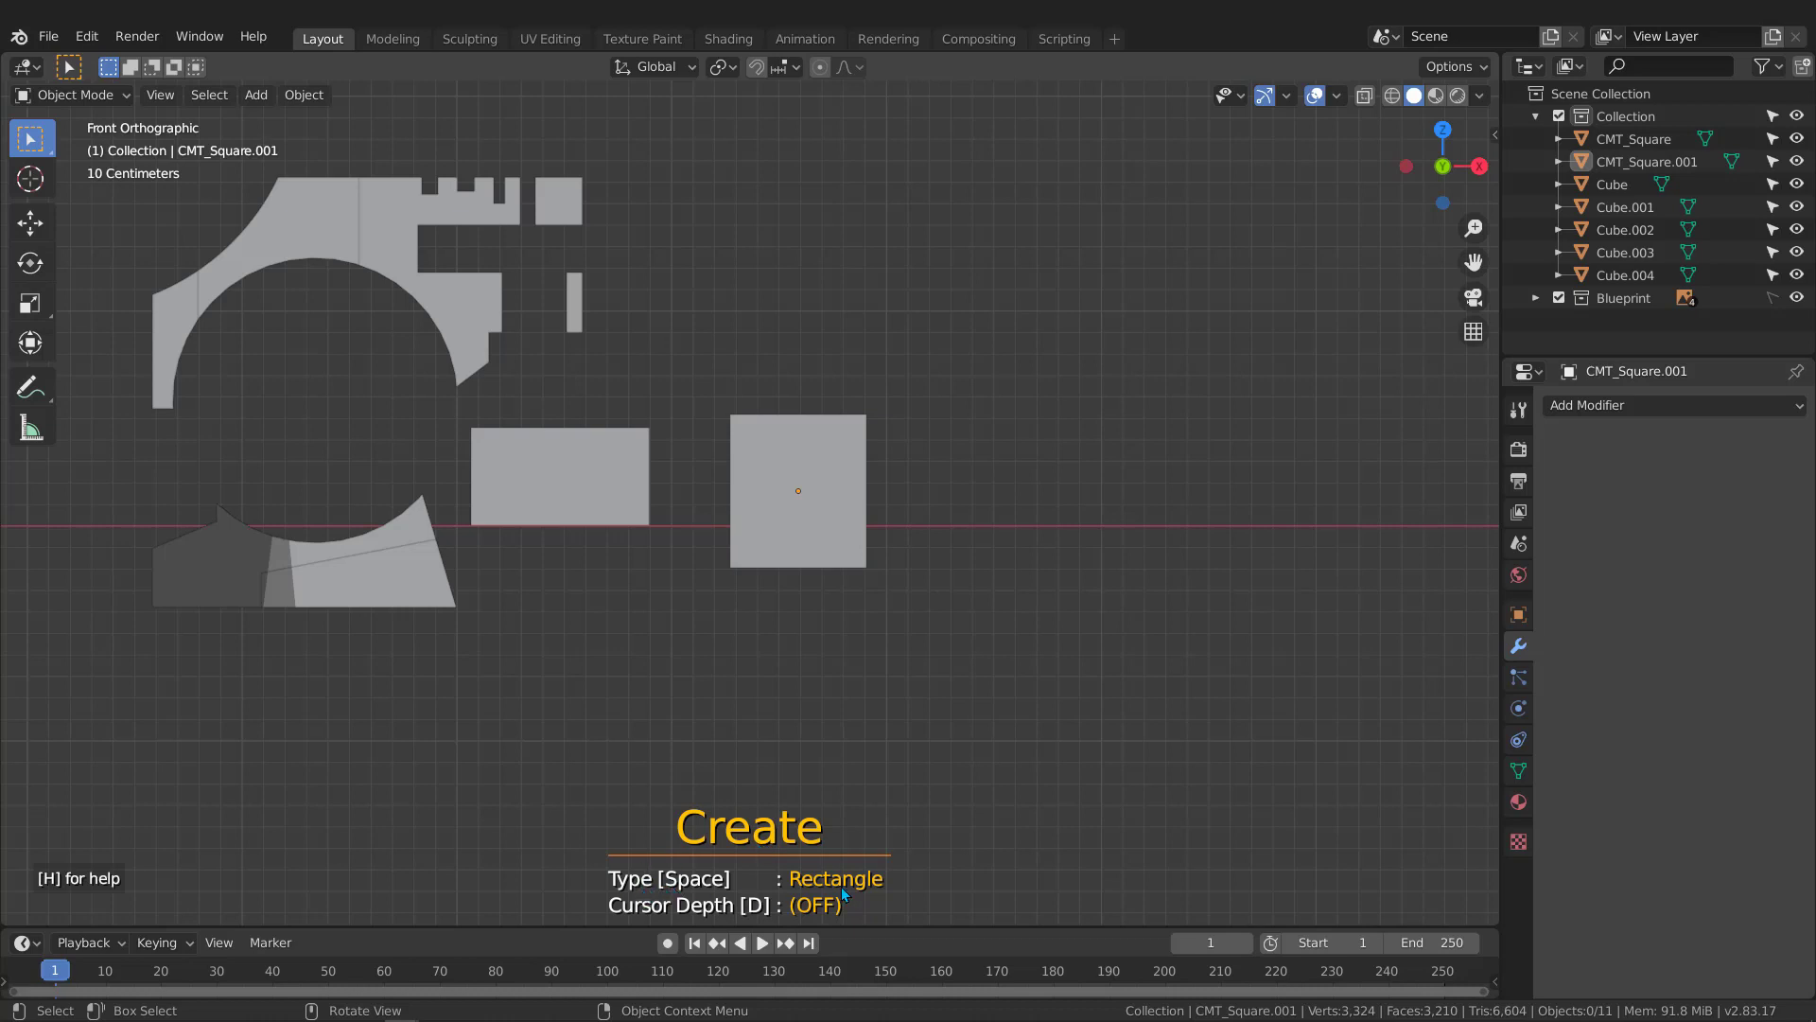
{"action": "key", "text": "space"}
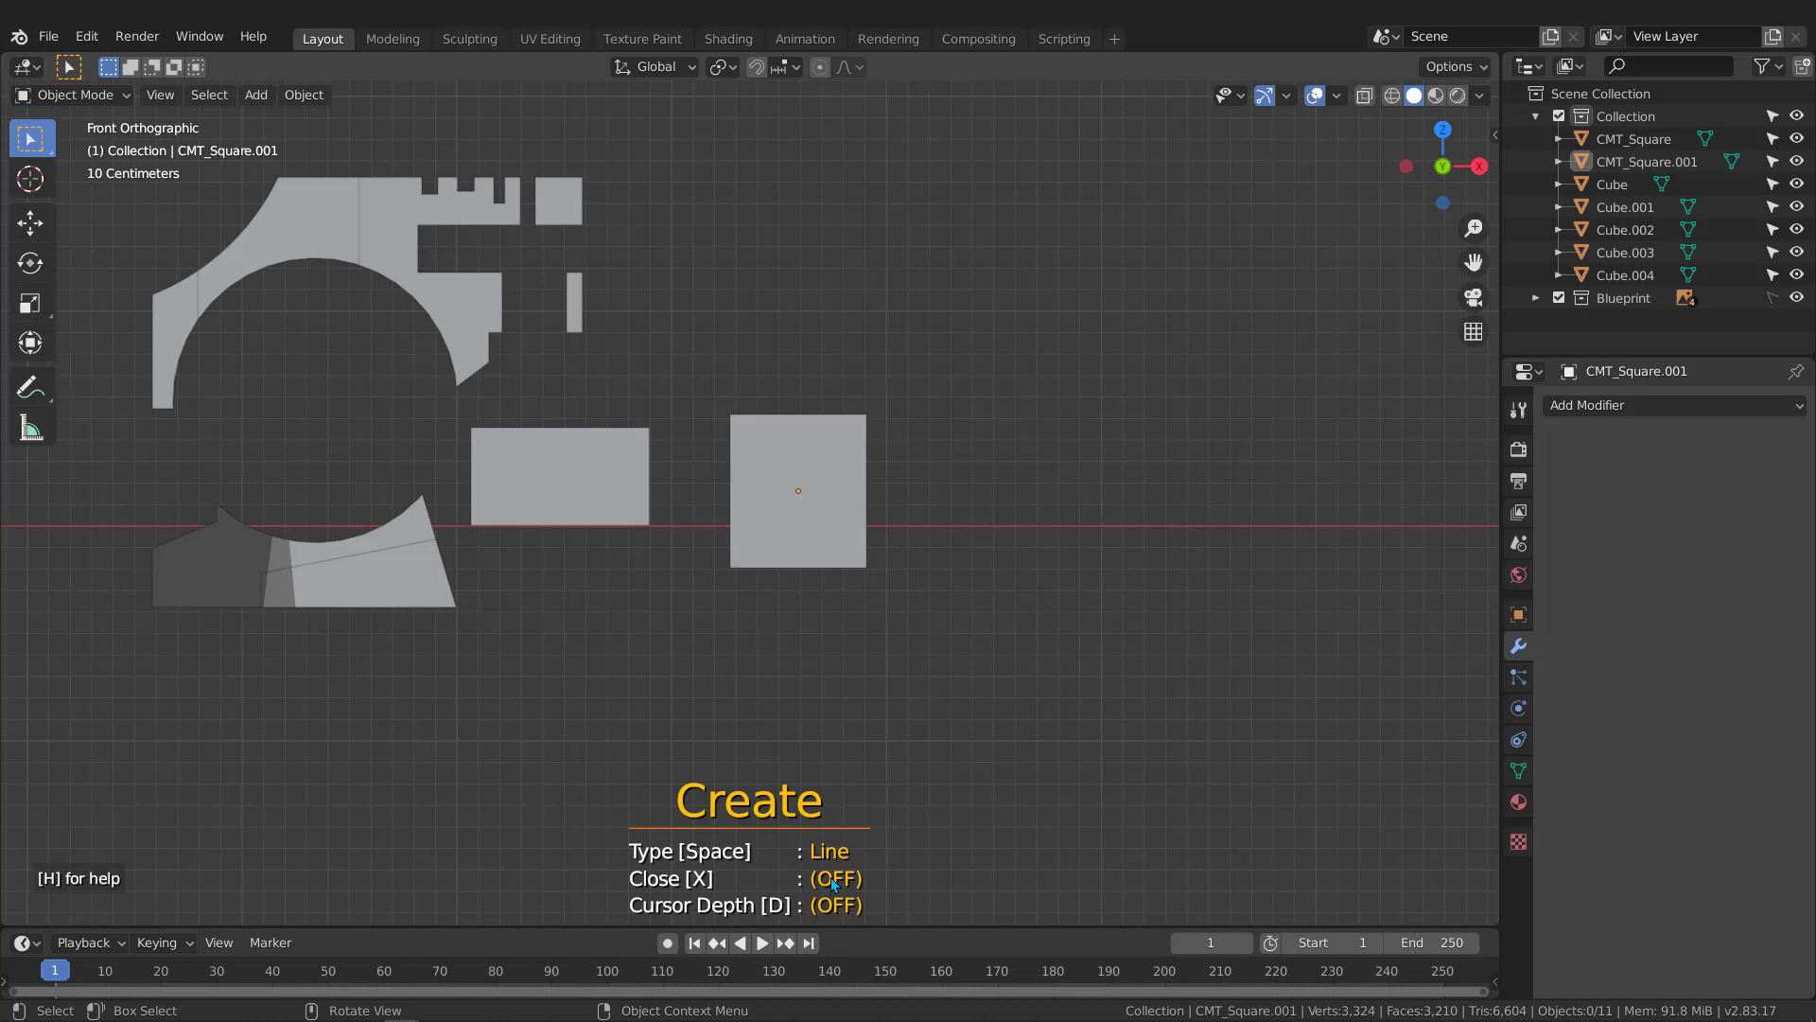
{"action": "key", "text": "space"}
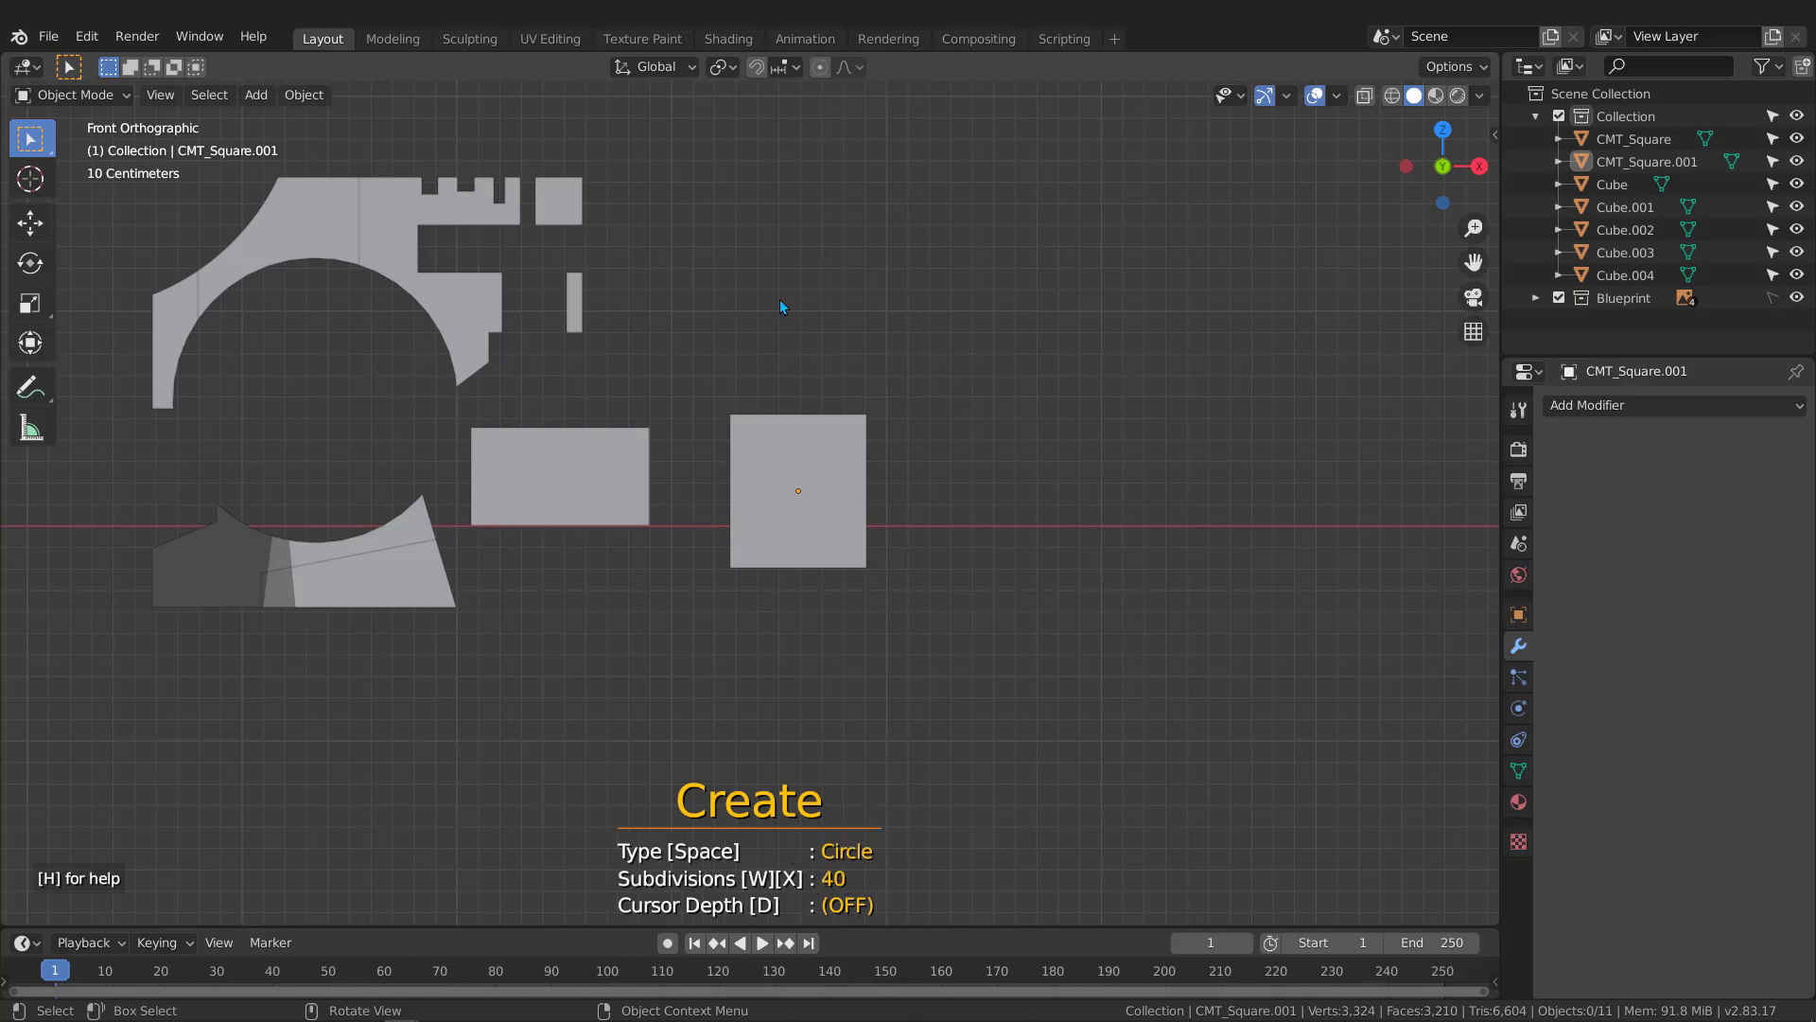
{"action": "left_click_drag", "start_coordinate": [766, 290], "coordinate": [700, 348]}
{"action": "middle_click_drag", "start_coordinate": [1009, 341], "coordinate": [766, 297]}
{"action": "key", "text": "KP_1"}
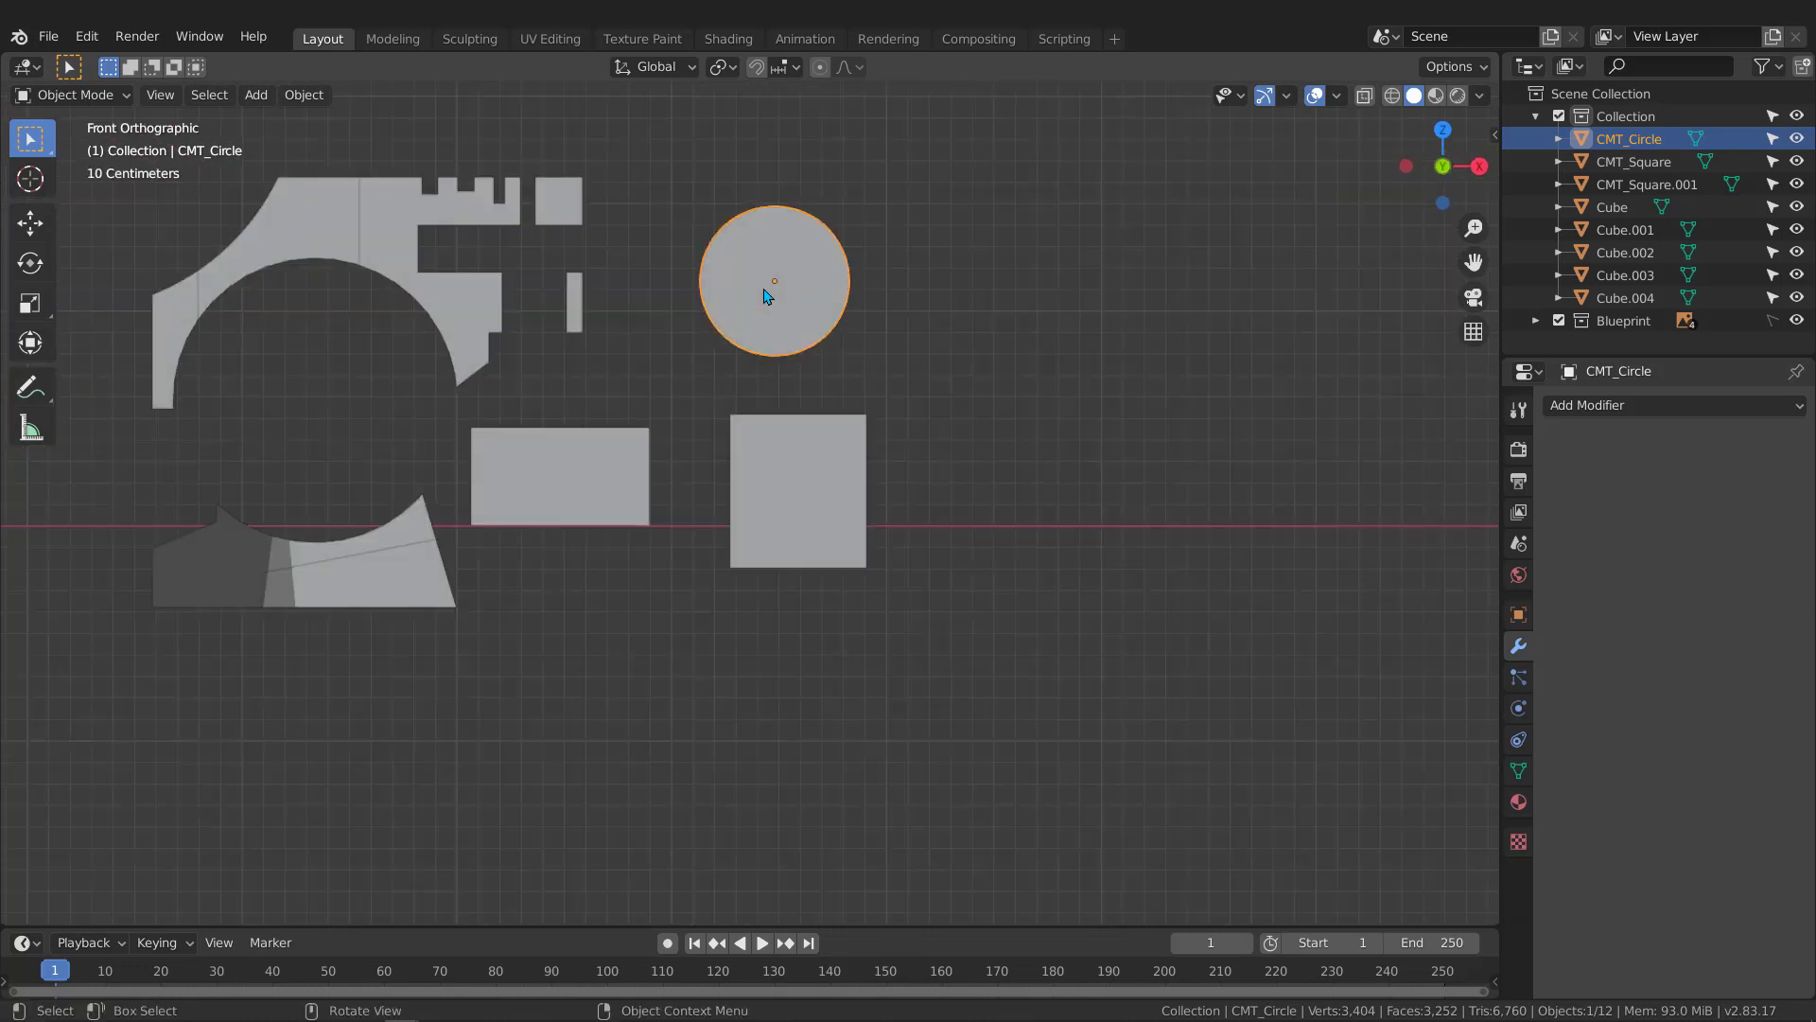
{"action": "key", "text": "Home"}
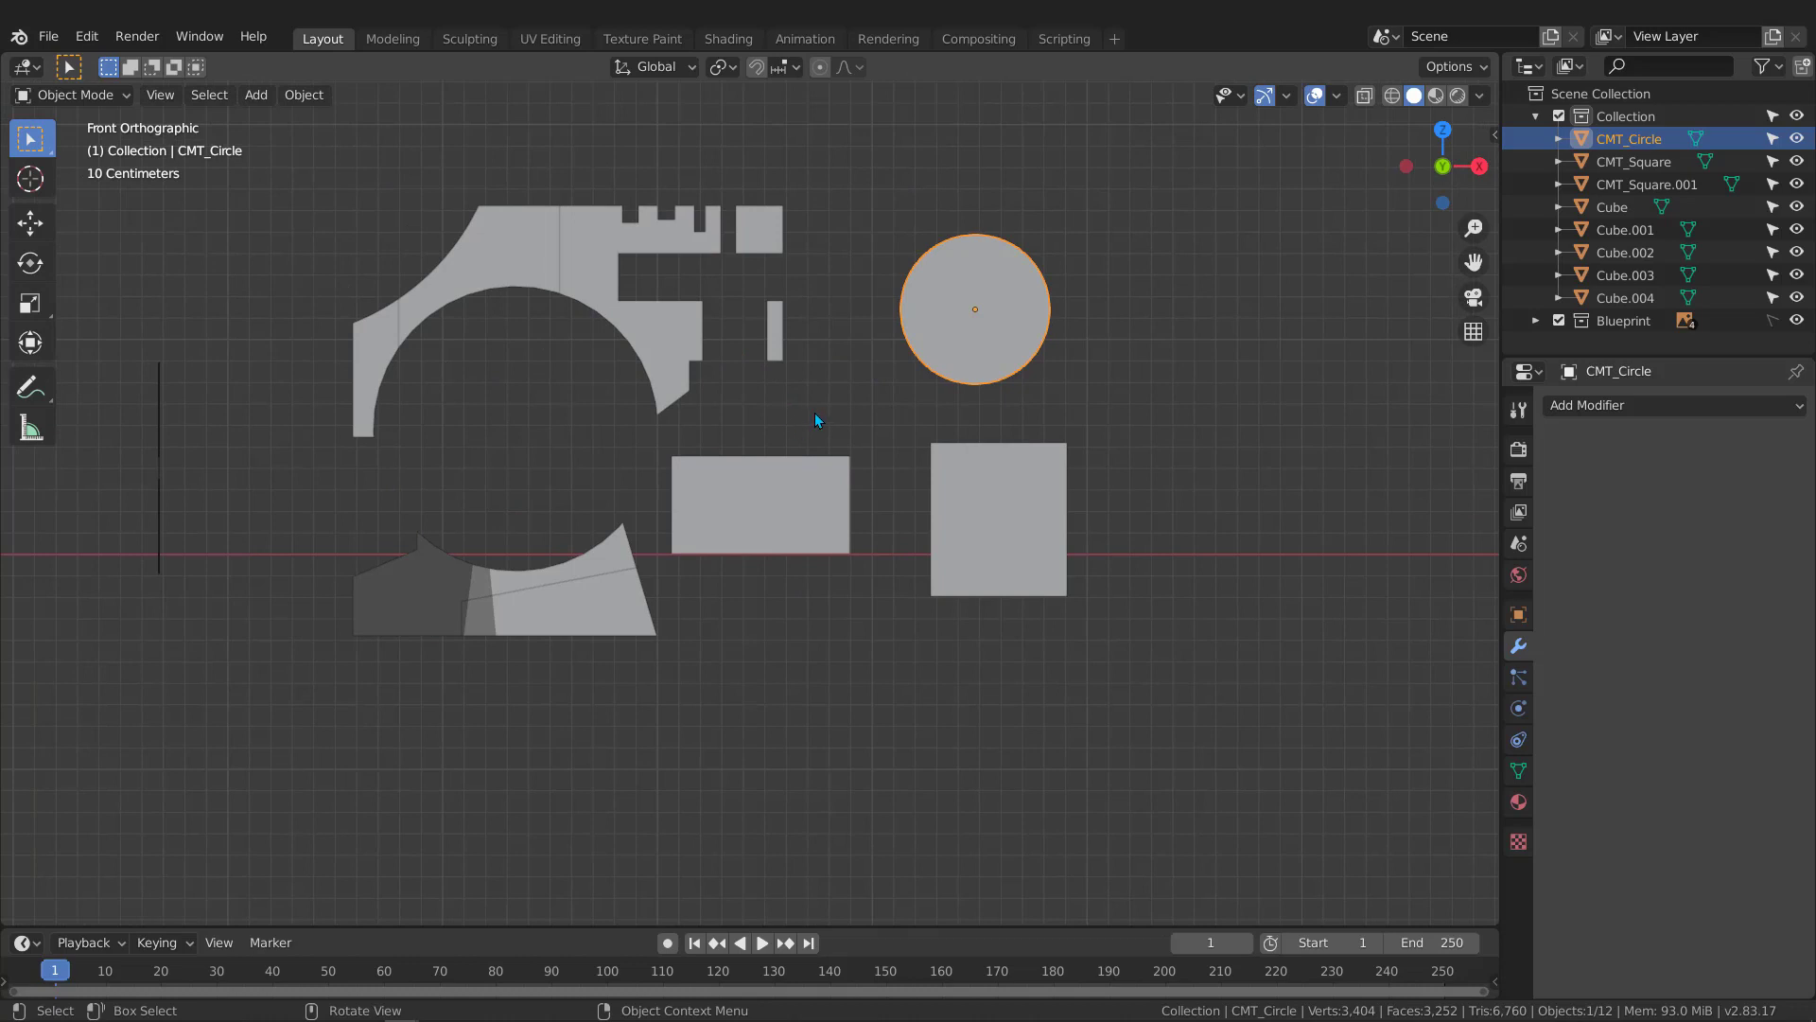
{"action": "left_click", "coordinate": [814, 412]}
{"action": "key", "text": "ctrl+shift+x"}
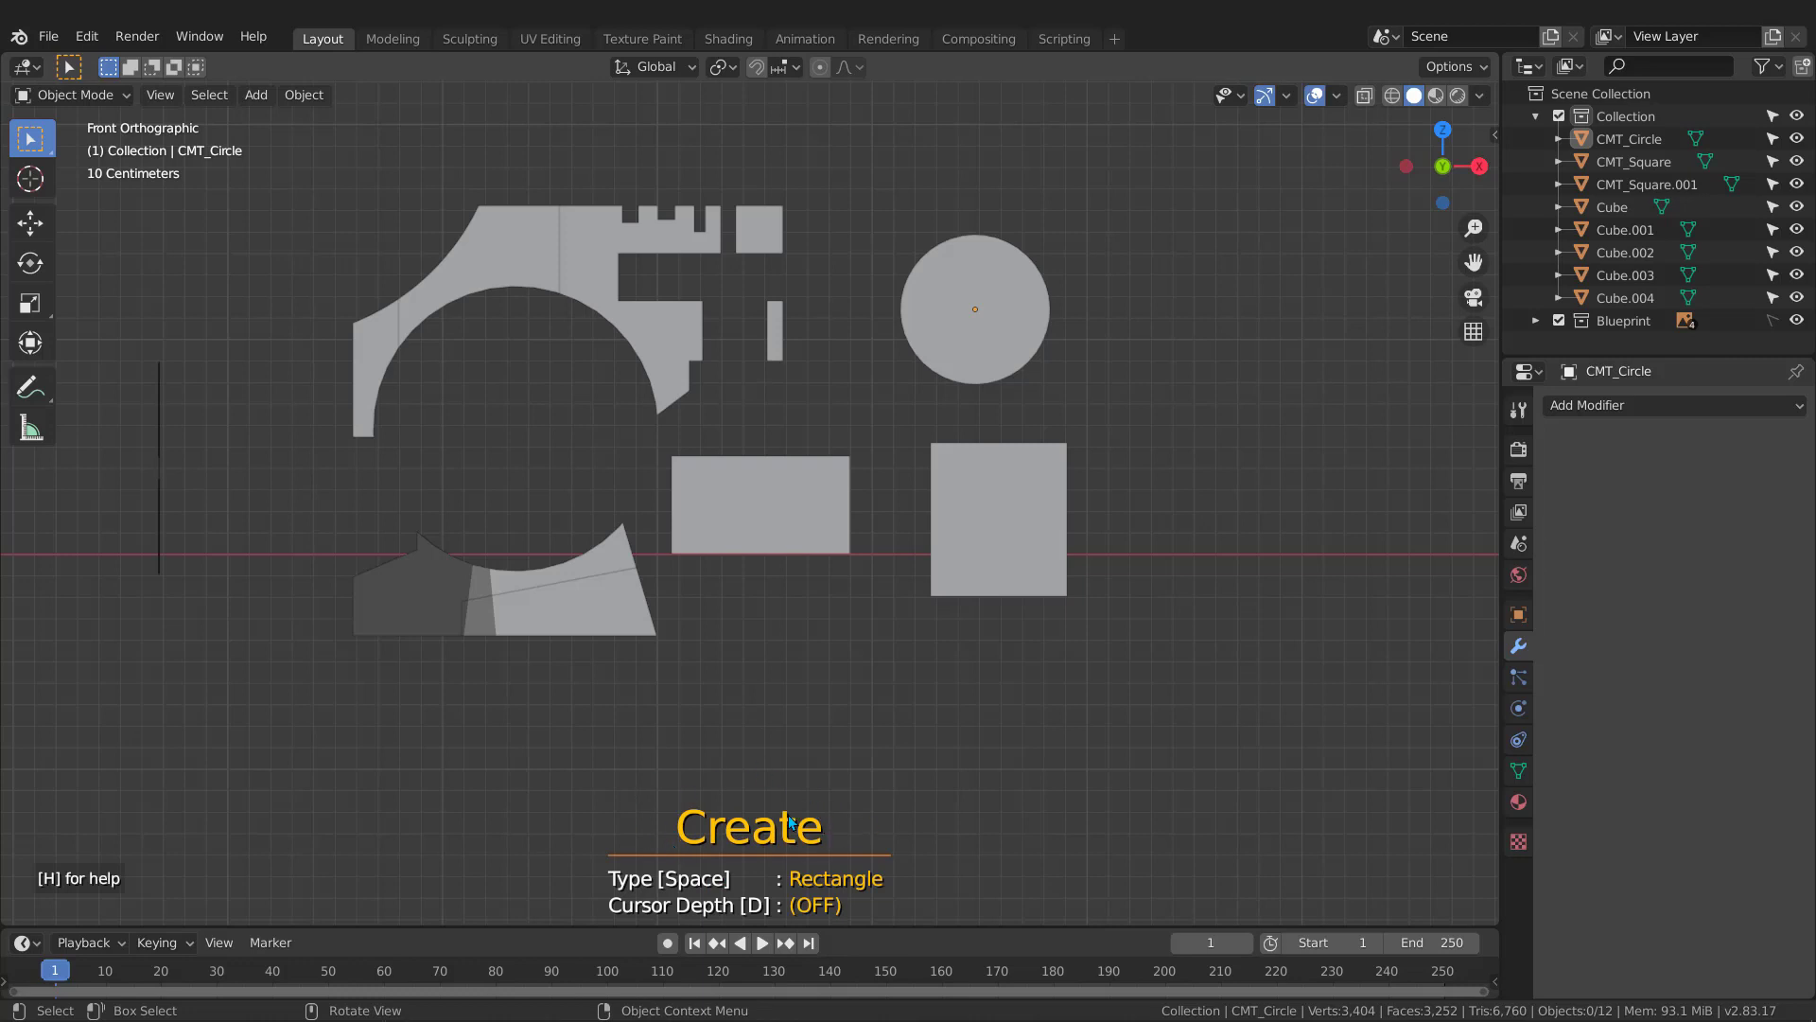
{"action": "left_click", "coordinate": [768, 681]}
{"action": "key", "text": "Escape"}
Select the wide rectangular block, start the Carver, and toggle repeatedly between Difference and Create modes, ending in Create with Rectangle type
{"action": "left_click", "coordinate": [744, 502]}
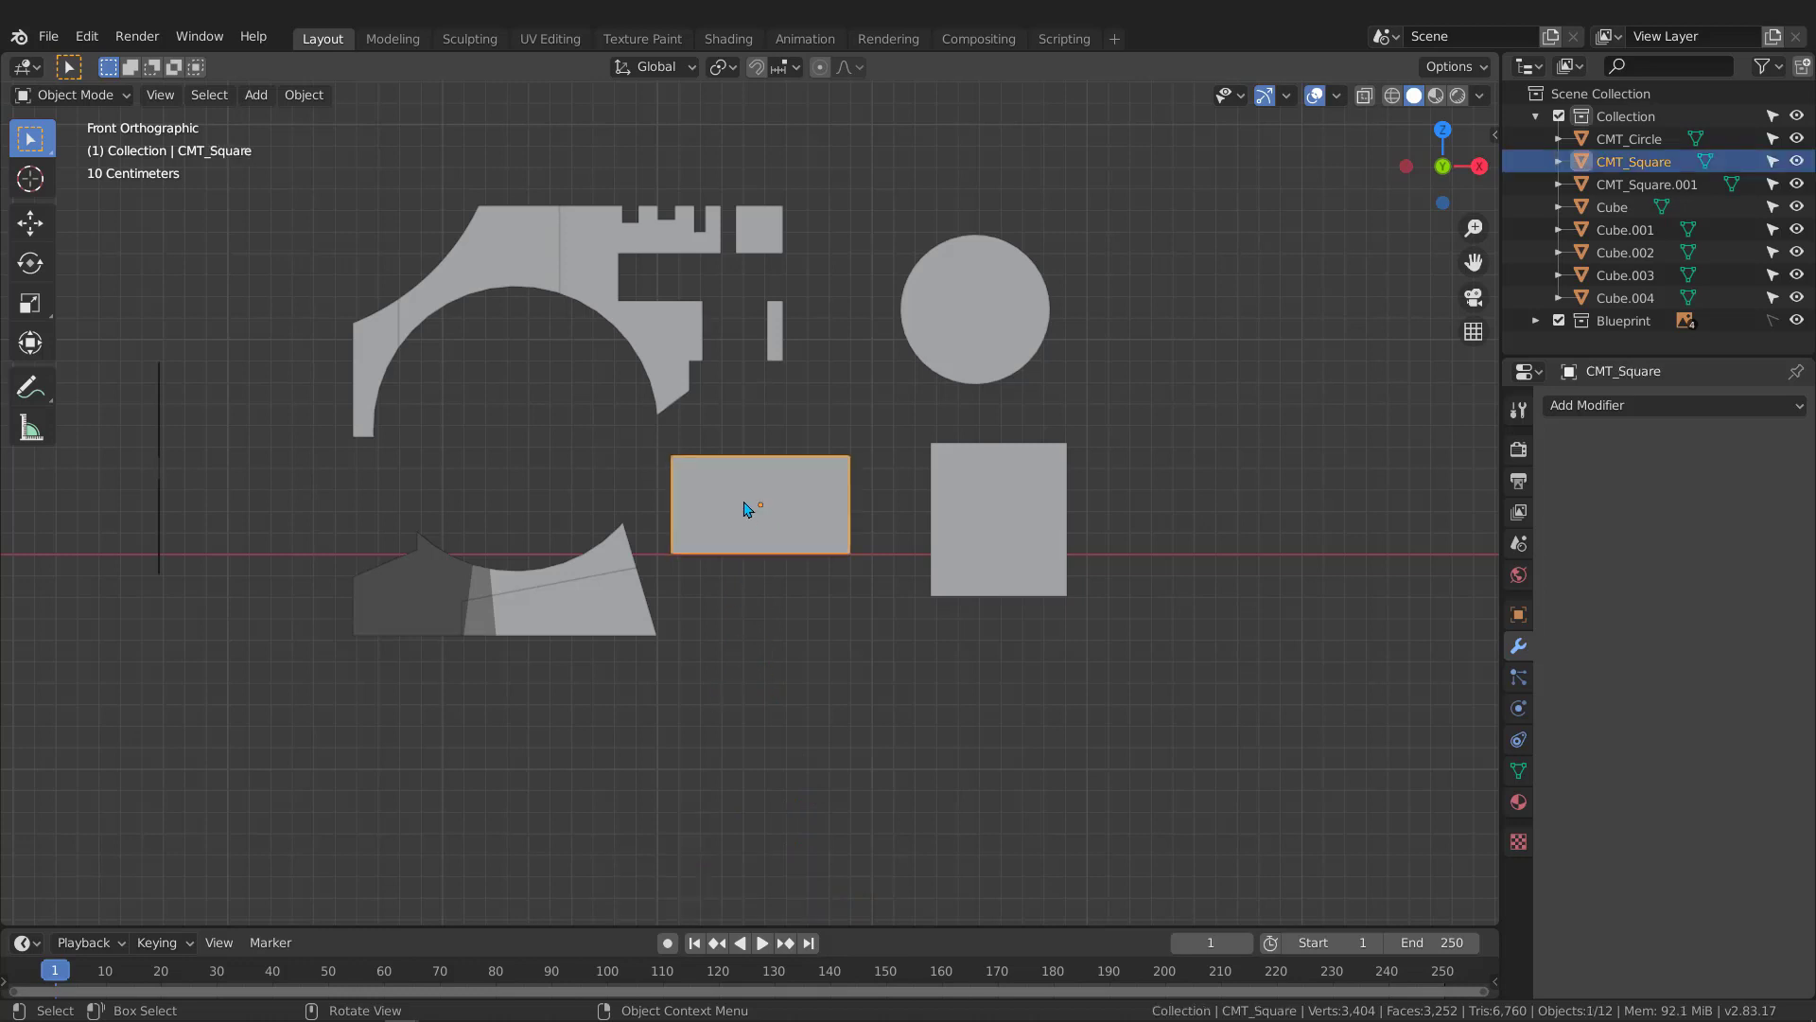
{"action": "key", "text": "ctrl+shift+x"}
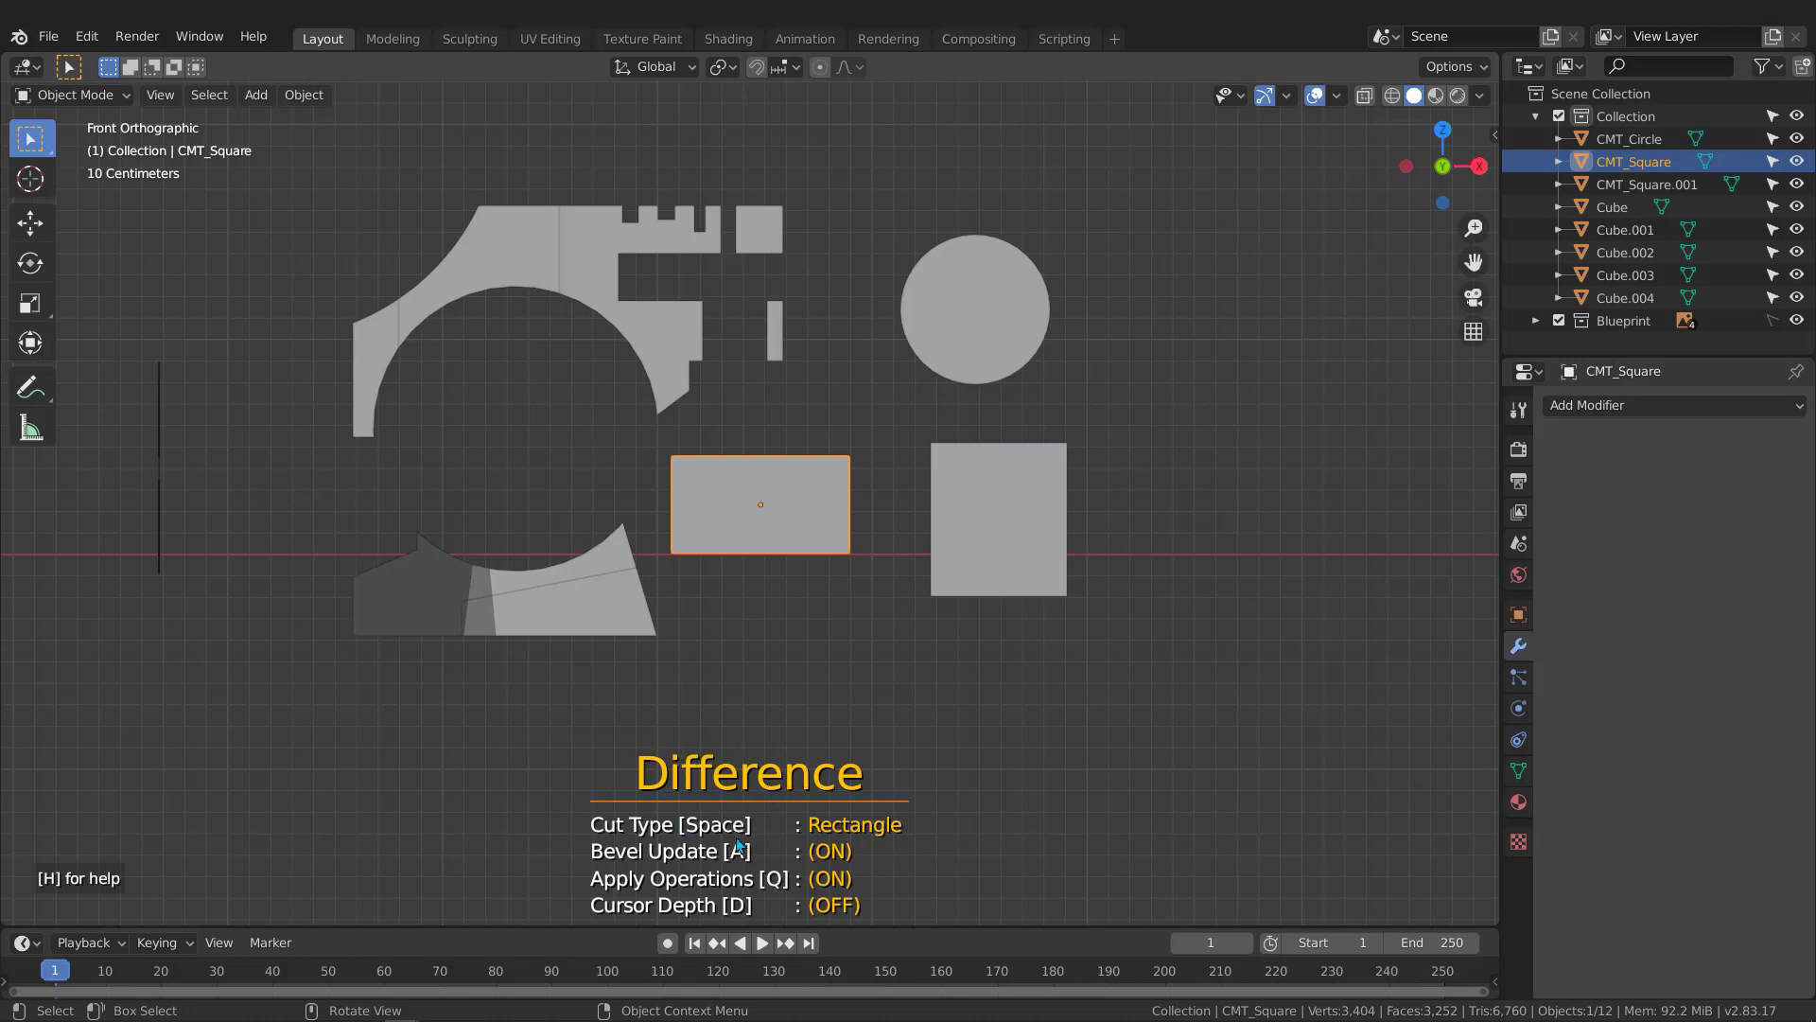
{"action": "key", "text": "c"}
{"action": "key", "text": "c"}
{"action": "key", "text": "c"}
{"action": "key", "text": "c"}
{"action": "key", "text": "c"}
{"action": "key", "text": "c"}
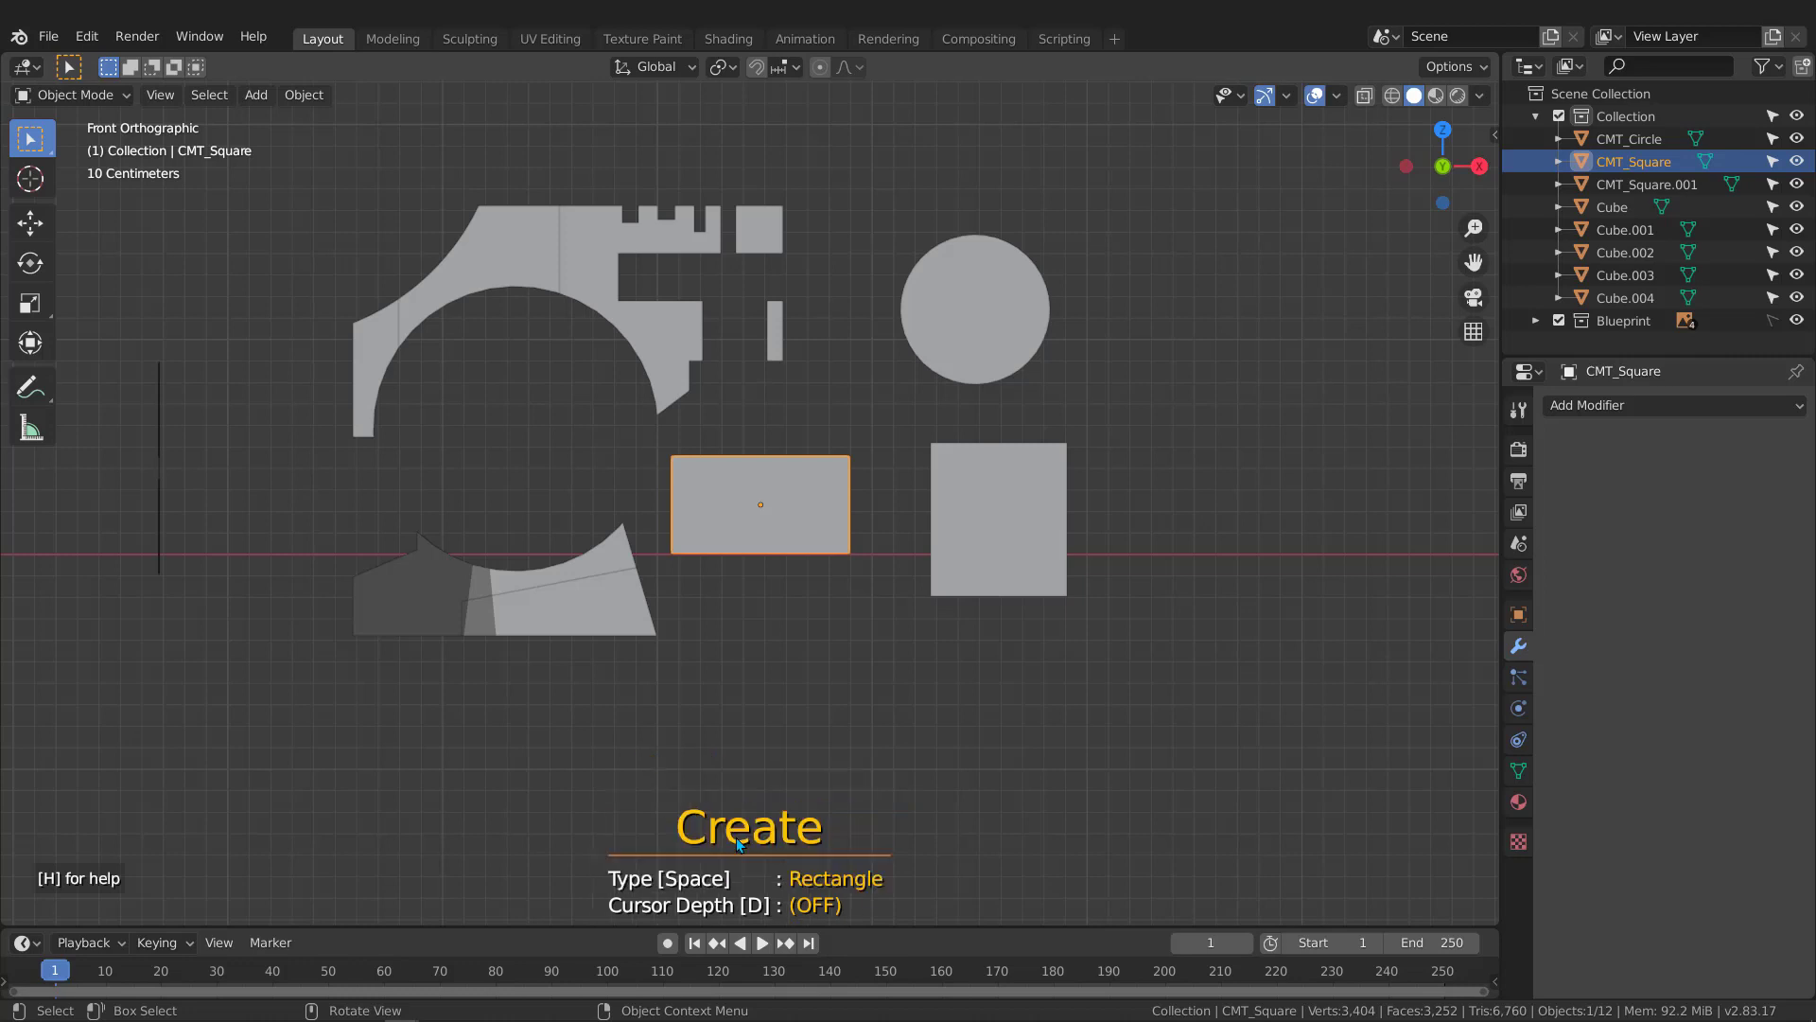
{"action": "key", "text": "c"}
{"action": "key", "text": "c"}
{"action": "key", "text": "c"}
{"action": "key", "text": "c"}
{"action": "key", "text": "c"}
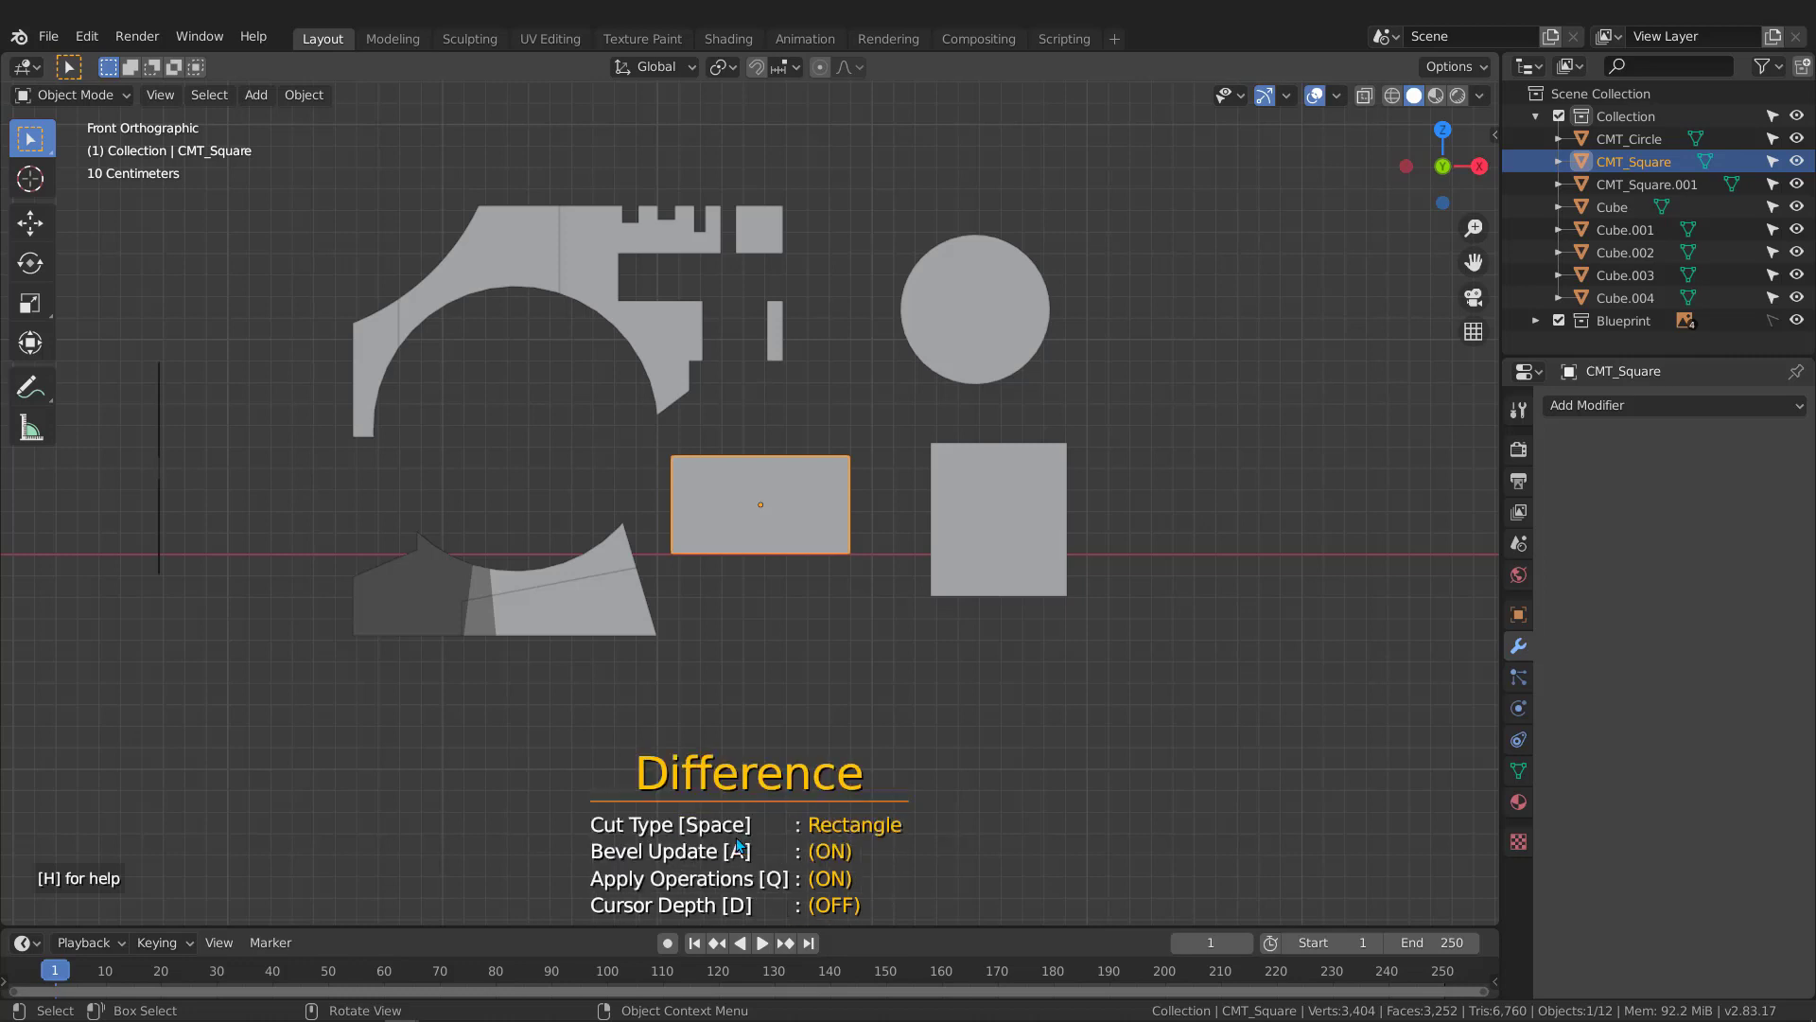
{"action": "key", "text": "c"}
{"action": "key", "text": "c"}
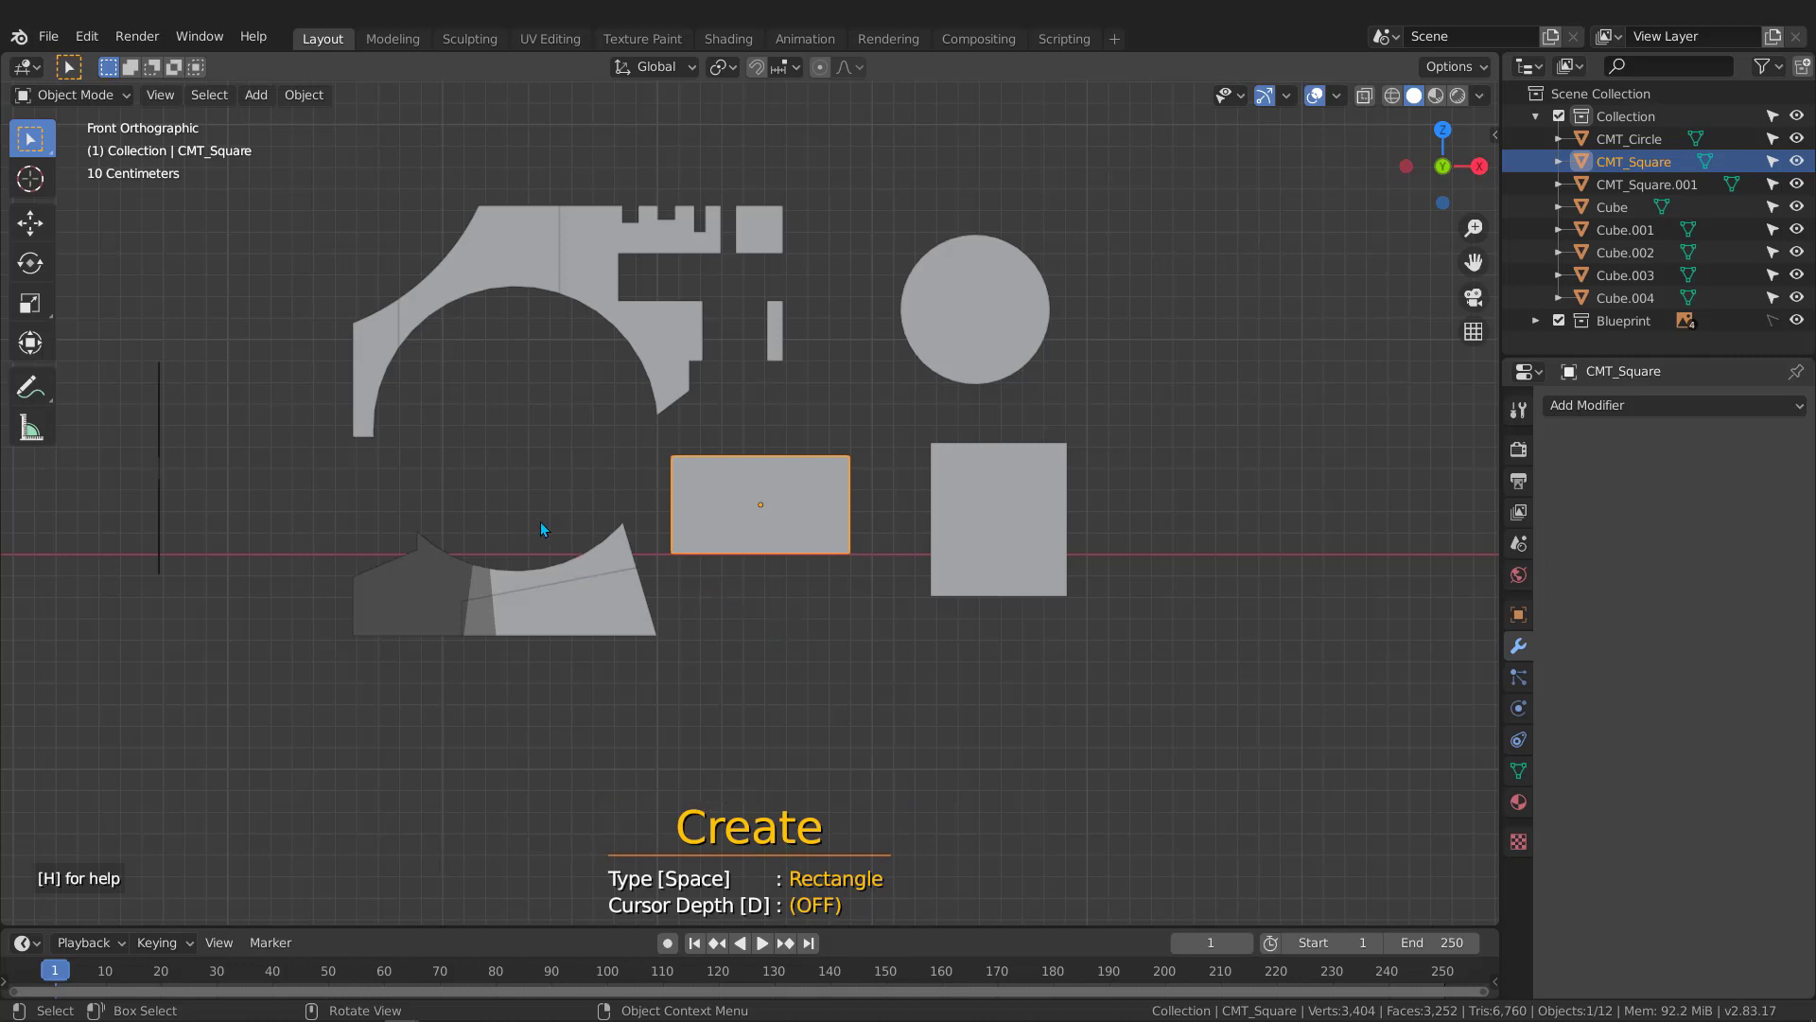
{"action": "middle_click_drag", "start_coordinate": [541, 520], "coordinate": [609, 435]}
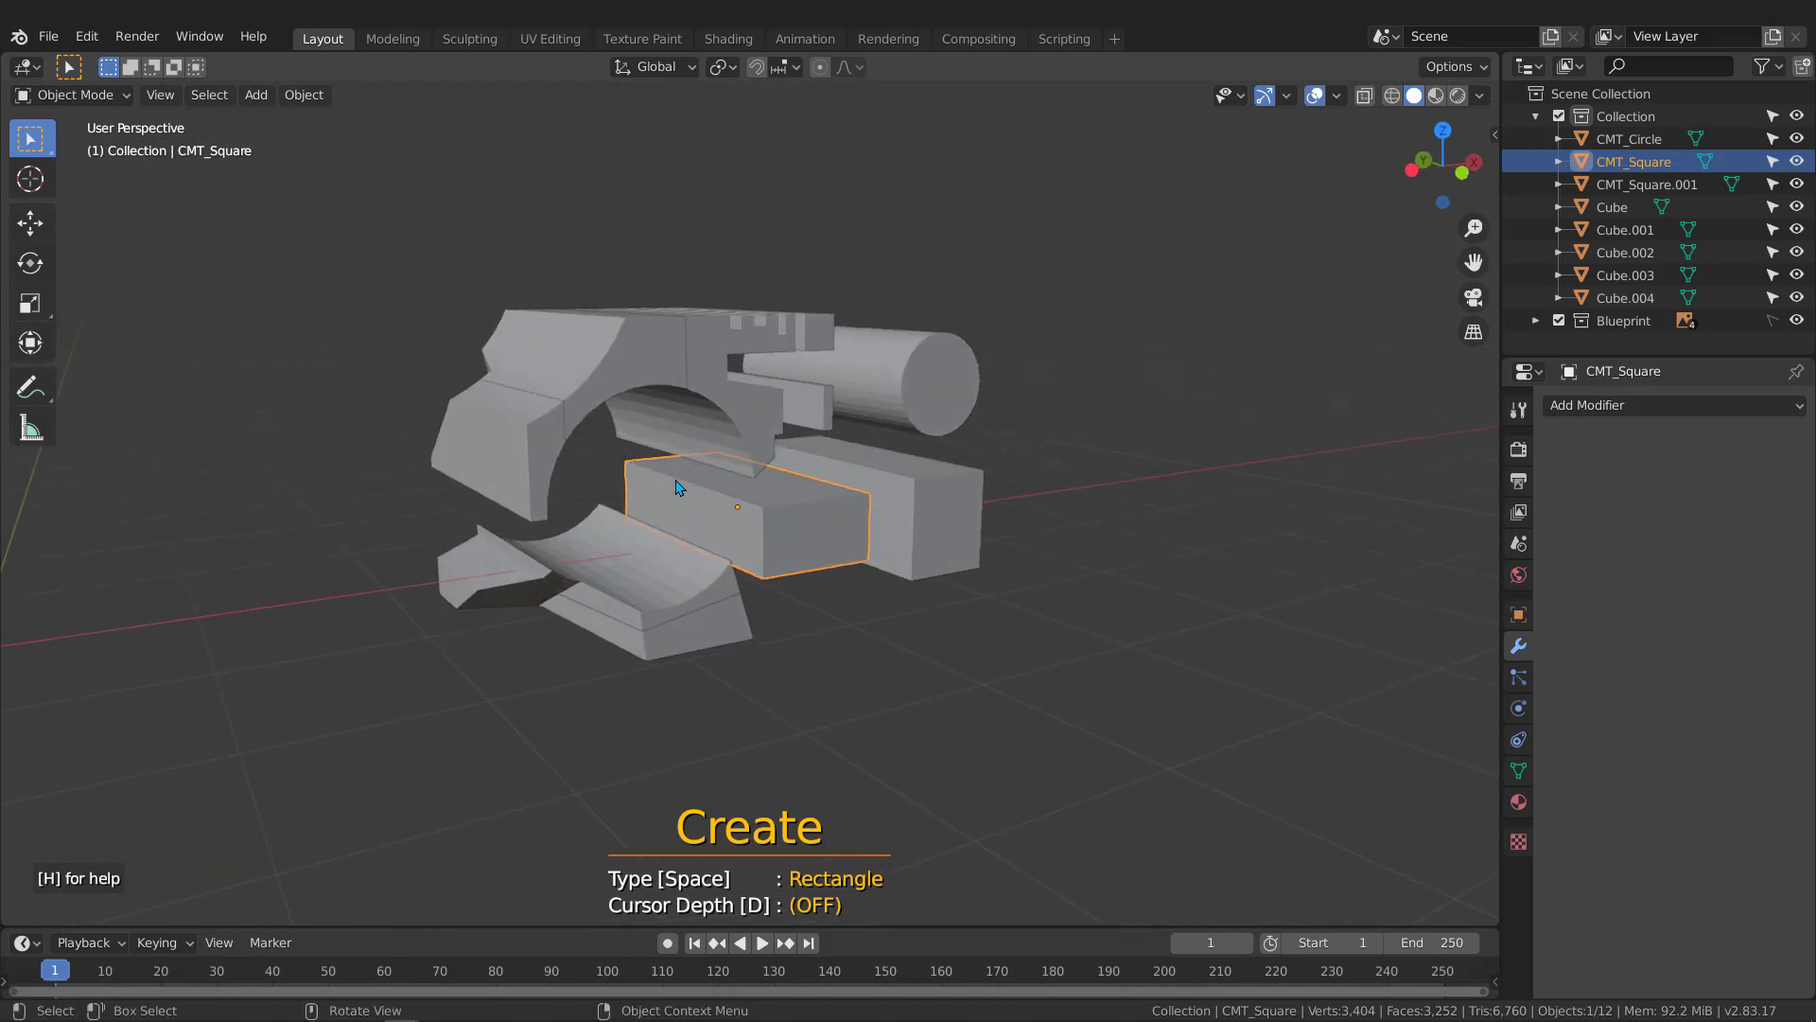